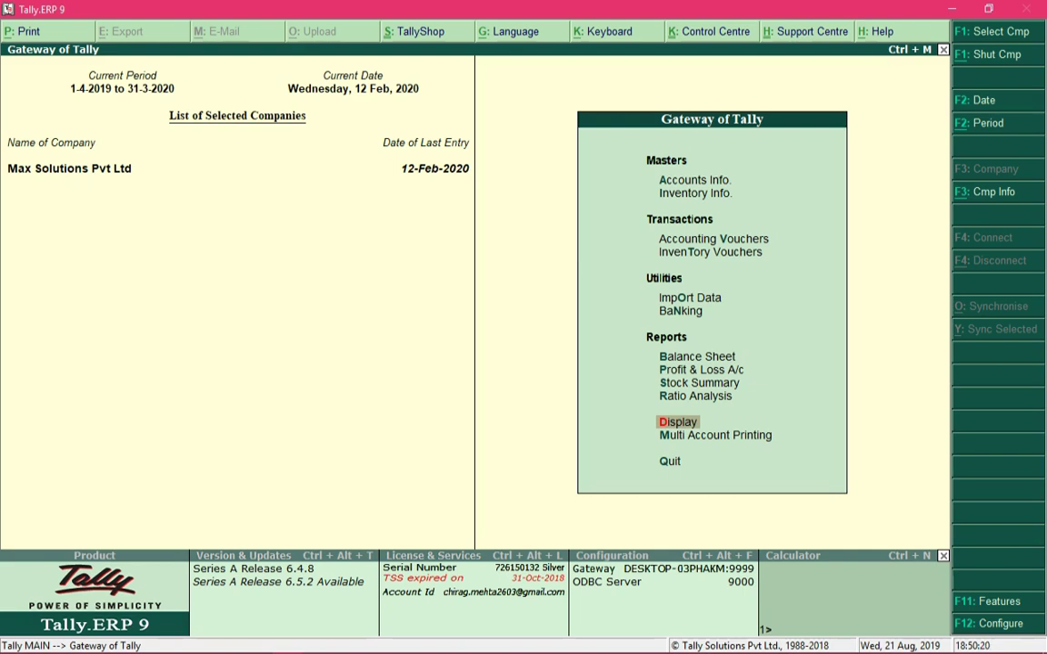
- View the account books' Group Summary for Duties & Taxes and return to the Gateway of Tally
{"action": "key", "text": "Return"}
{"action": "key", "text": "Down"}
{"action": "key", "text": "Down"}
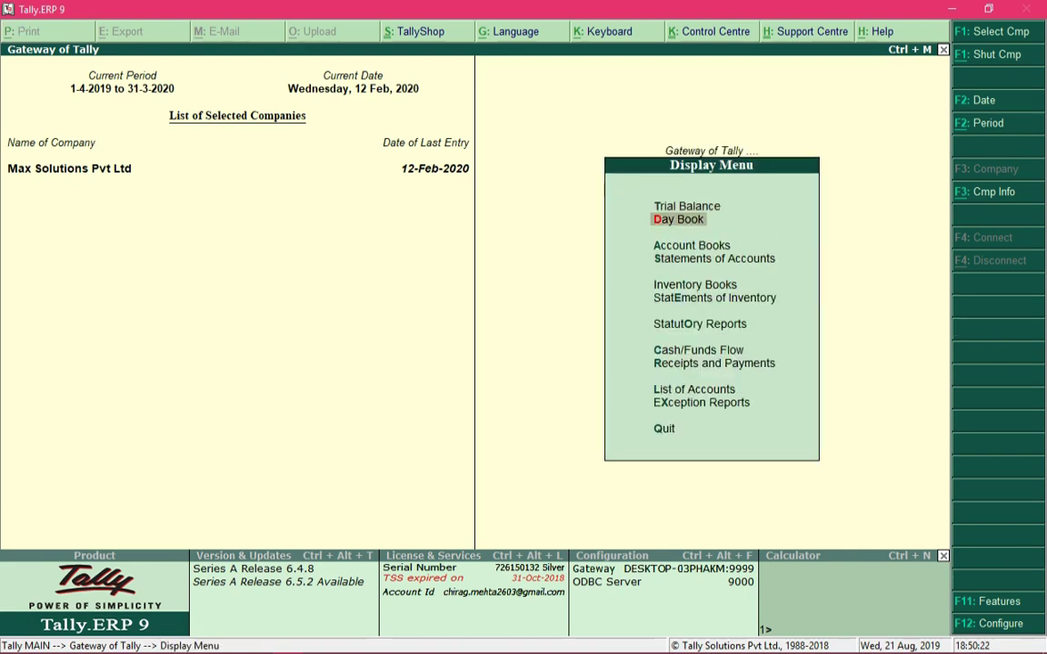
{"action": "key", "text": "Return"}
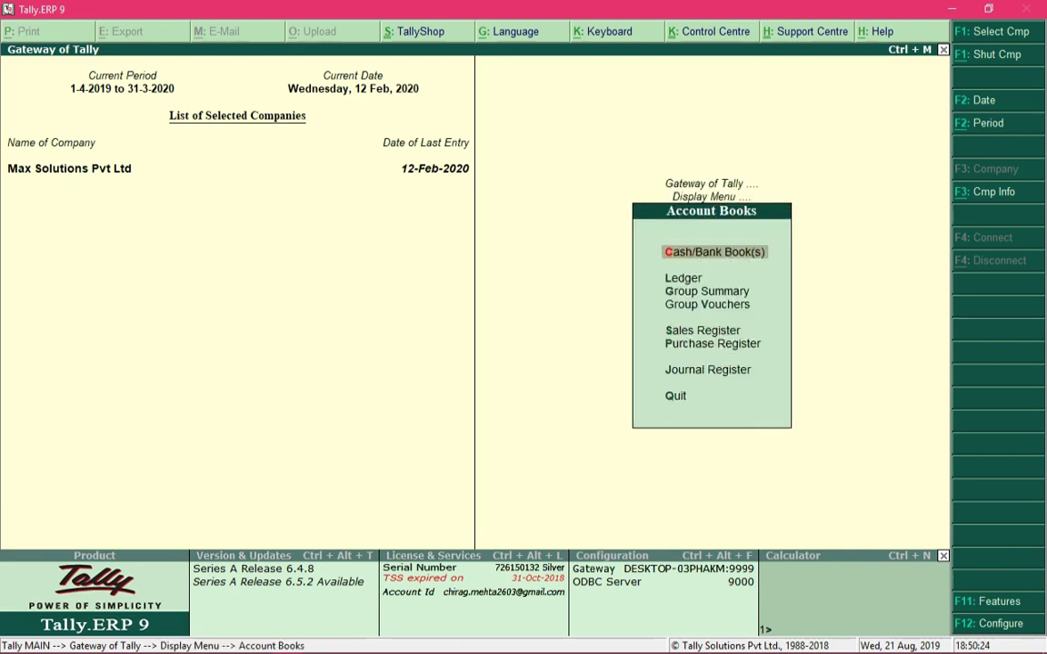
{"action": "key", "text": "Down"}
{"action": "key", "text": "Down"}
{"action": "key", "text": "Return"}
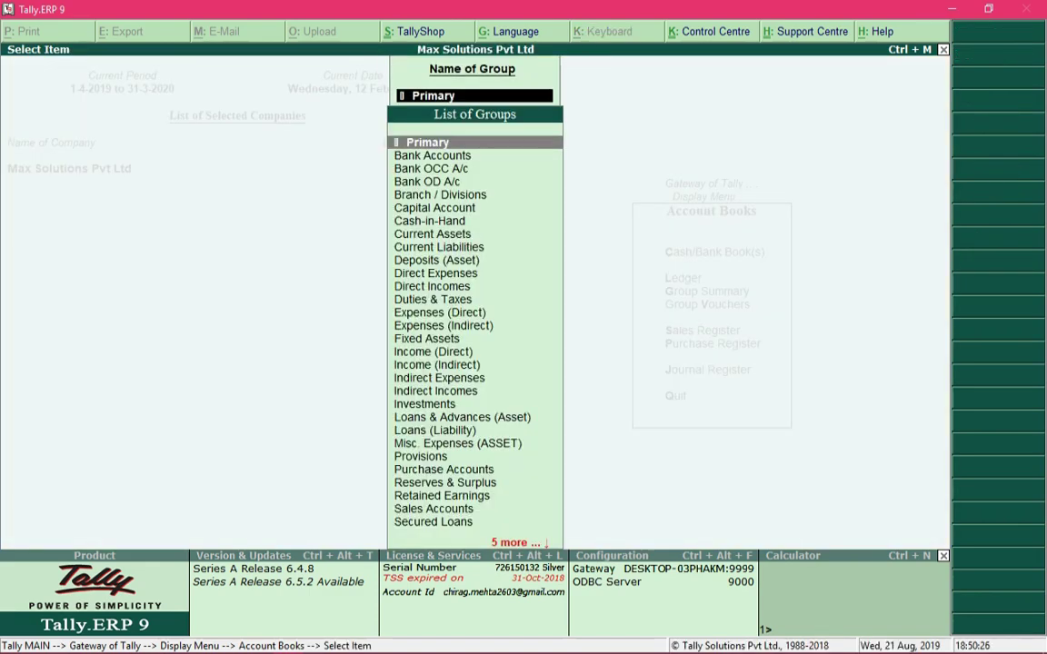
{"action": "type", "text": "Dut"}
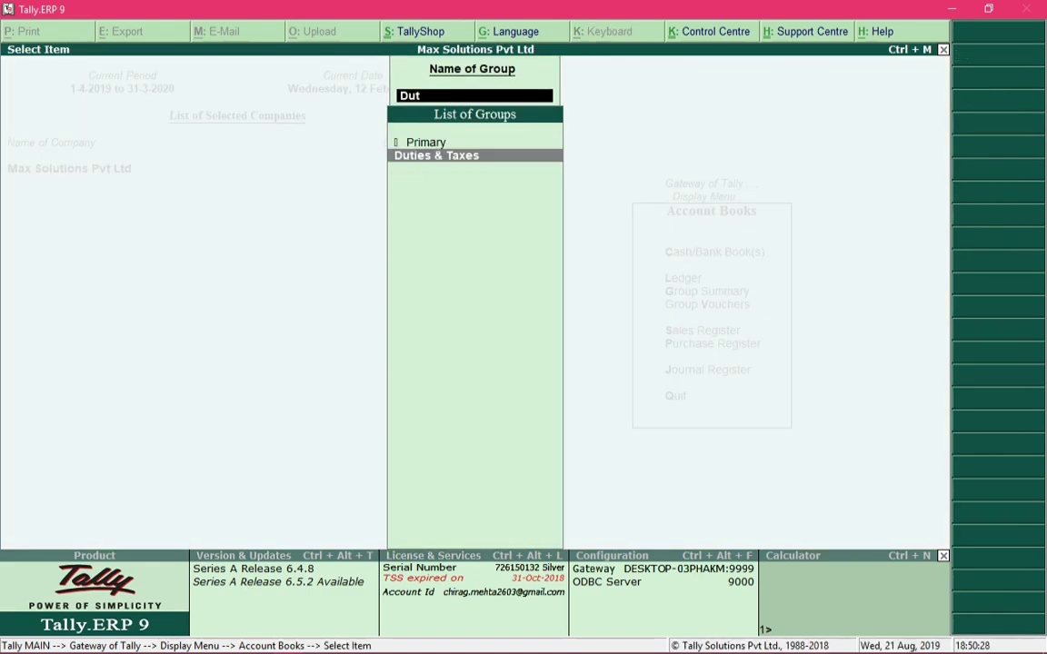
{"action": "key", "text": "Return"}
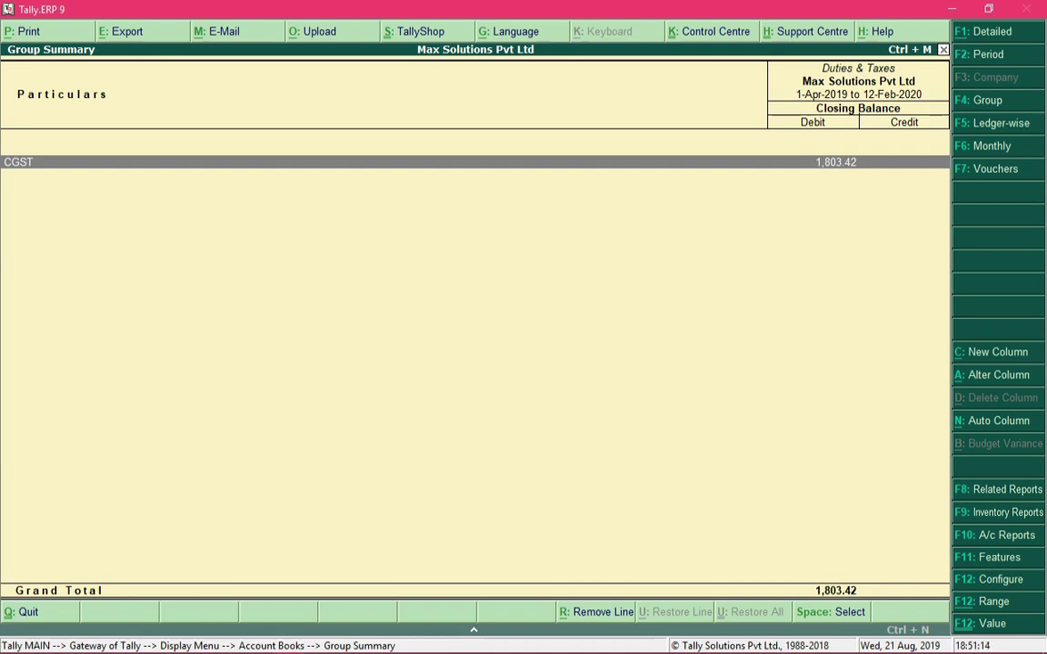
{"action": "key", "text": "Escape"}
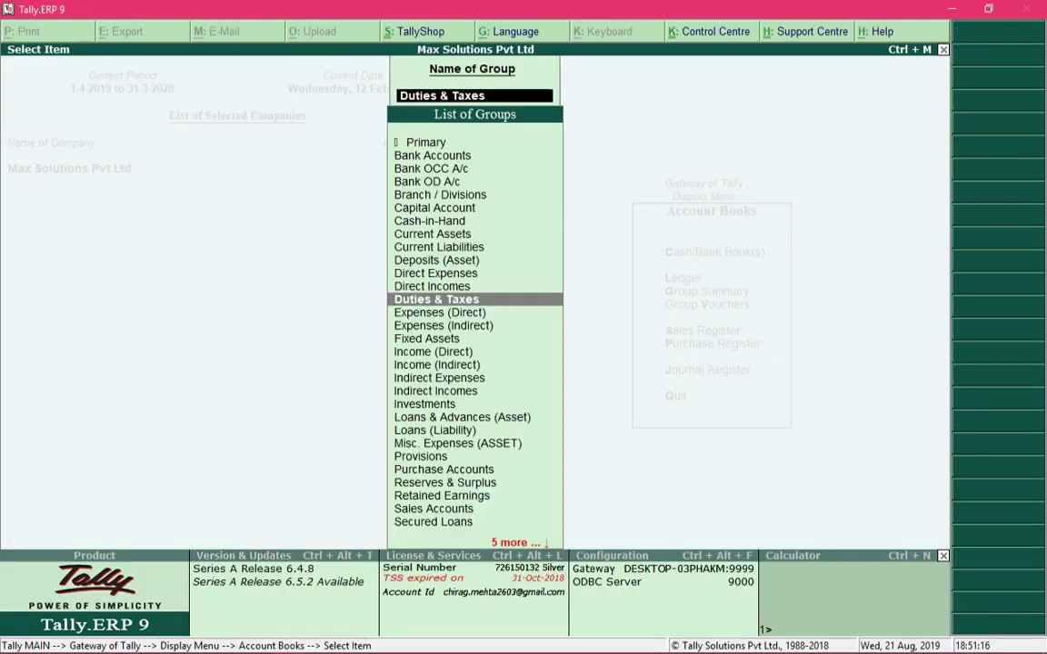
{"action": "key", "text": "Escape"}
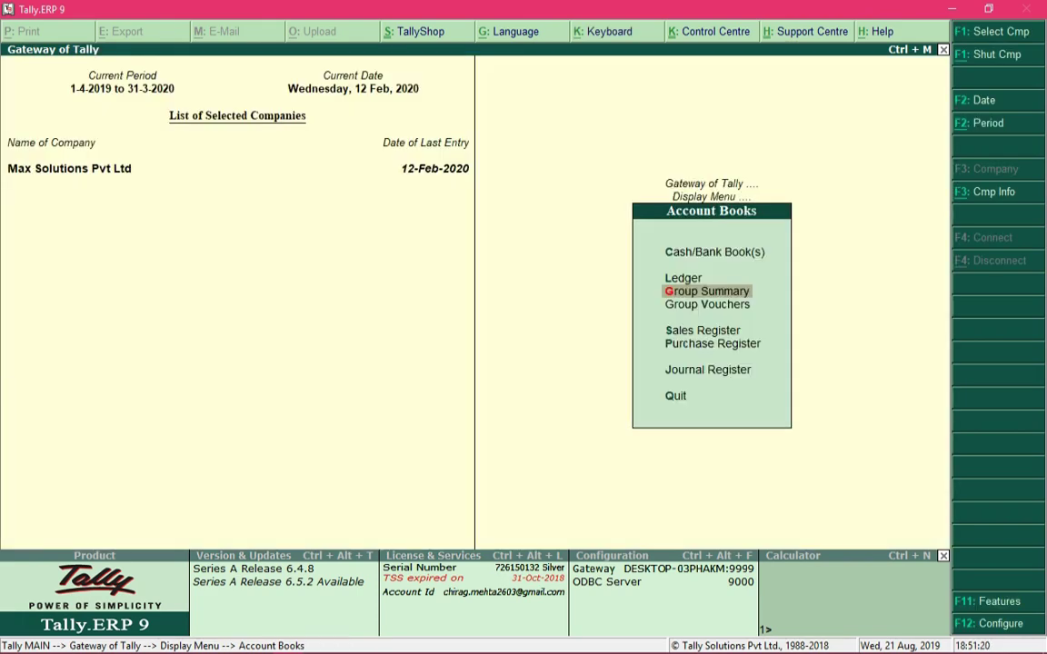
{"action": "key", "text": "Escape"}
{"action": "key", "text": "Escape"}
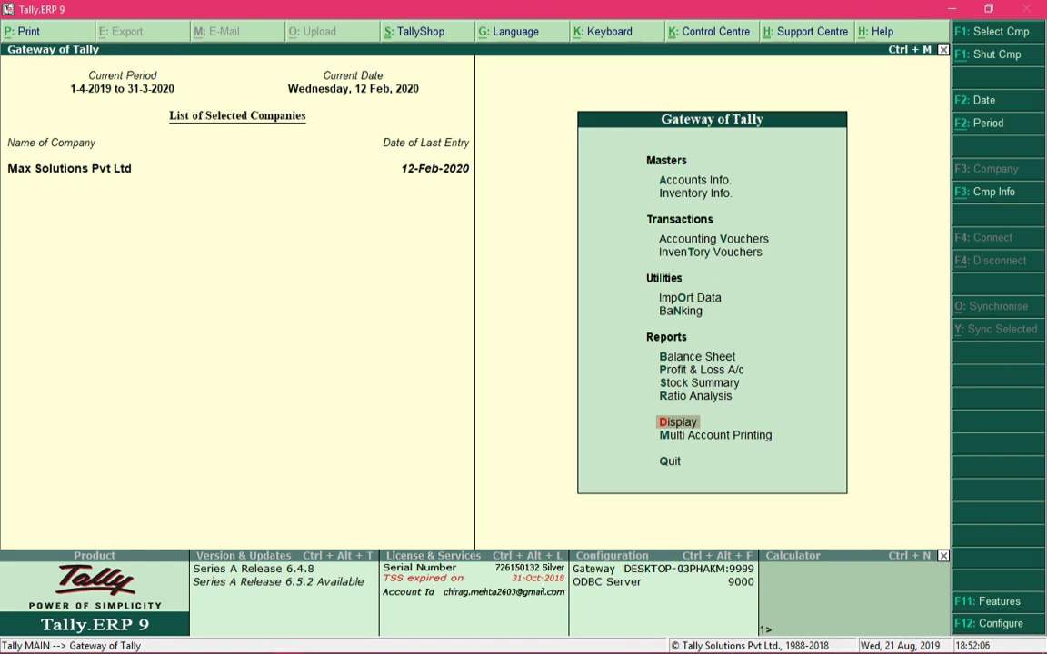
- Create a single ledger named CGST RCM under Duties & Taxes, with duty type GST and tax type Central Tax
{"action": "key", "text": "a"}
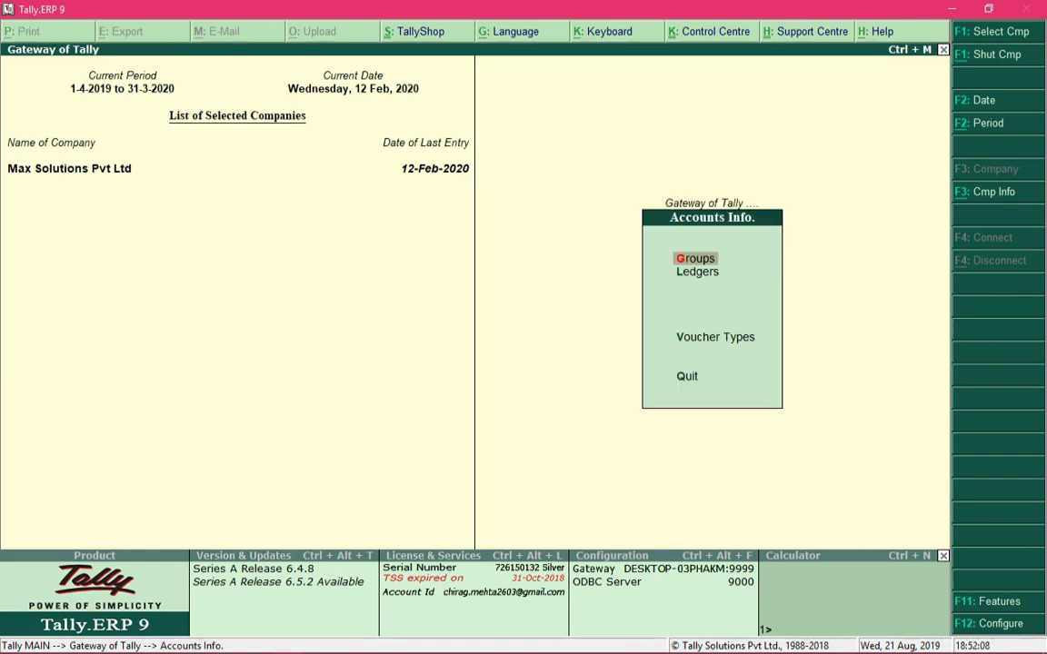
{"action": "key", "text": "l"}
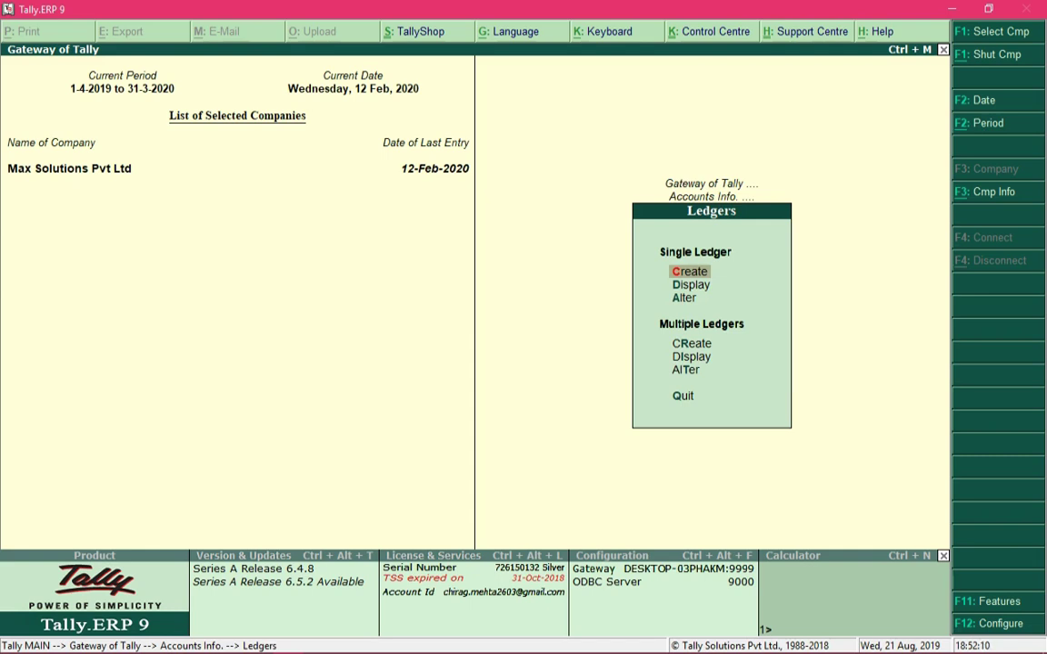
{"action": "key", "text": "c"}
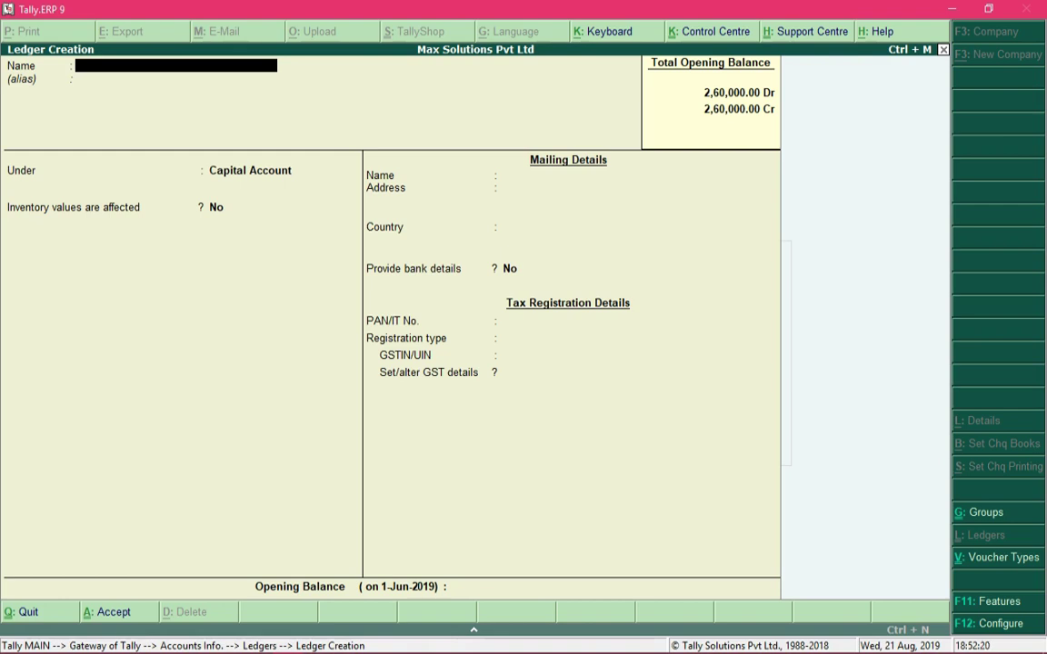
{"action": "type", "text": "CGST RCM"}
{"action": "key", "text": "Return"}
{"action": "key", "text": "Return"}
{"action": "type", "text": "D"}
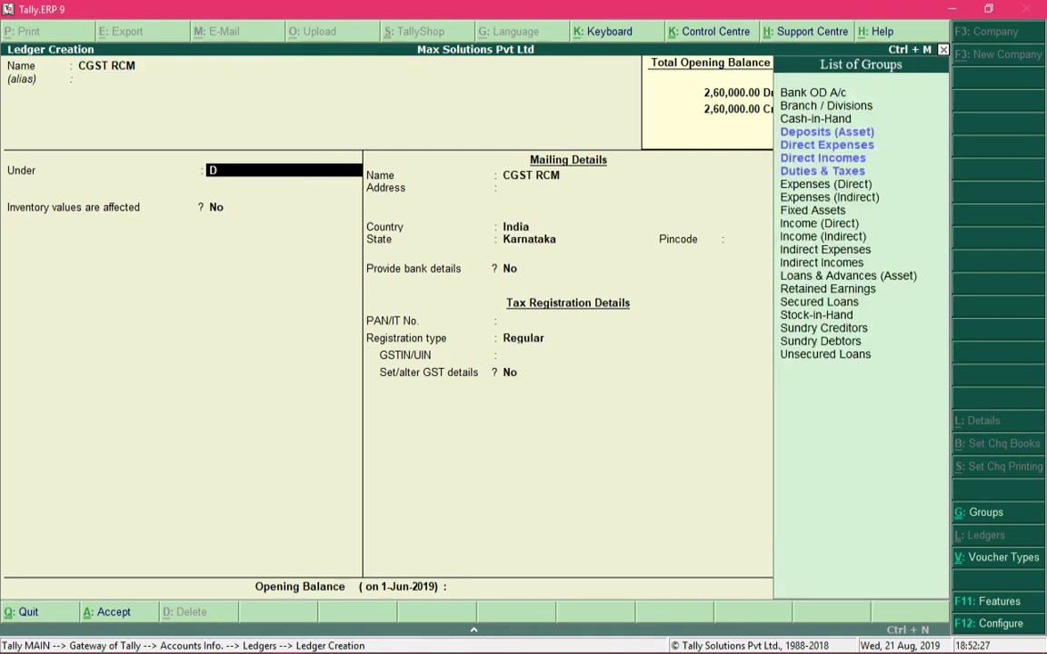
{"action": "key", "text": "Return"}
{"action": "type", "text": "G"}
{"action": "key", "text": "Return"}
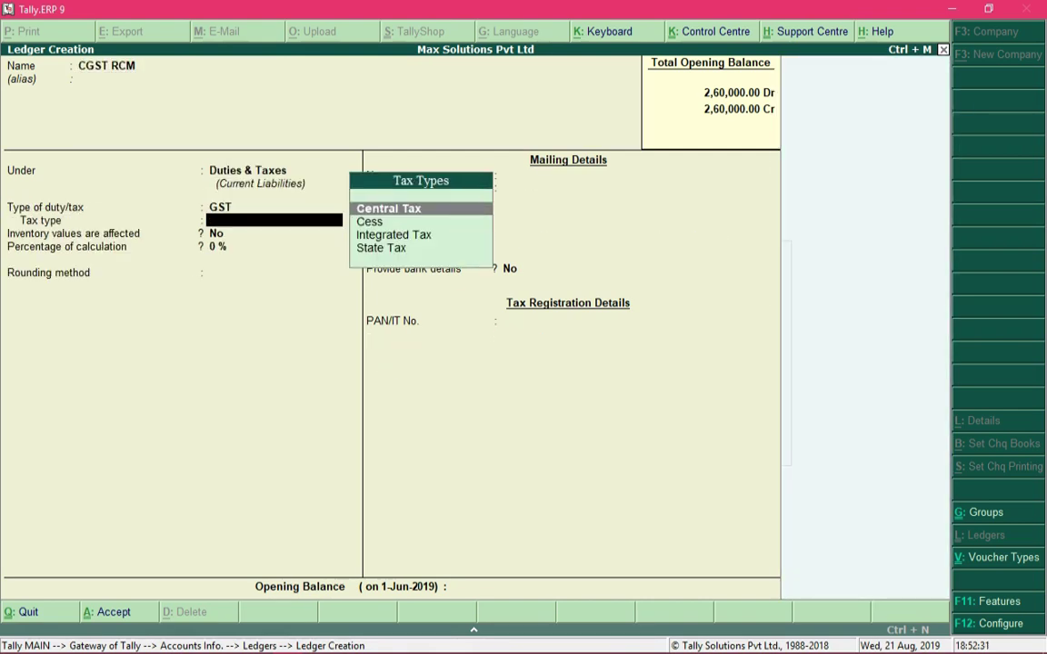
{"action": "key", "text": "Return"}
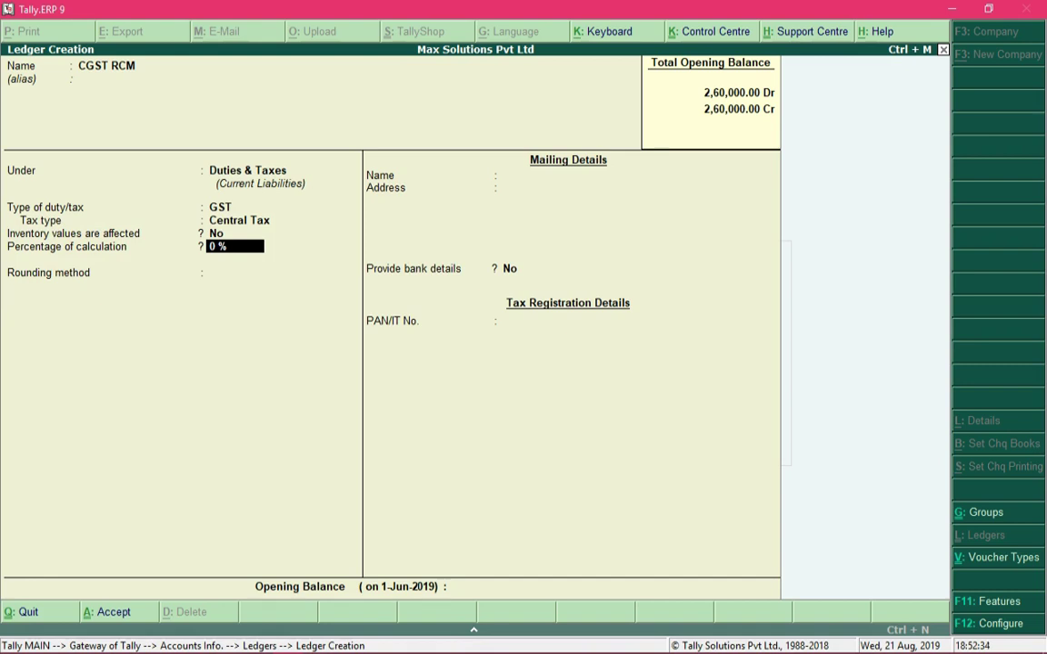
{"action": "key", "text": "ctrl+a"}
- Create the ledger SGST RCM under Duties & Taxes, with duty type GST and tax type State Tax
{"action": "type", "text": "SGST RCM"}
{"action": "key", "text": "Return"}
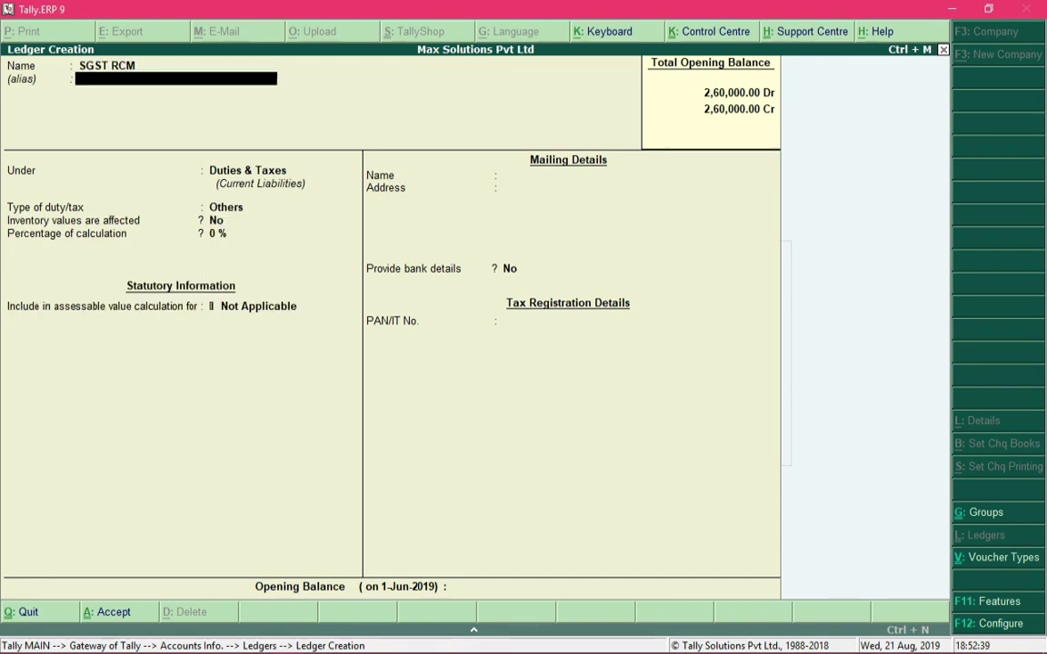
{"action": "key", "text": "Return"}
{"action": "key", "text": "Return"}
{"action": "key", "text": "Up"}
{"action": "key", "text": "Return"}
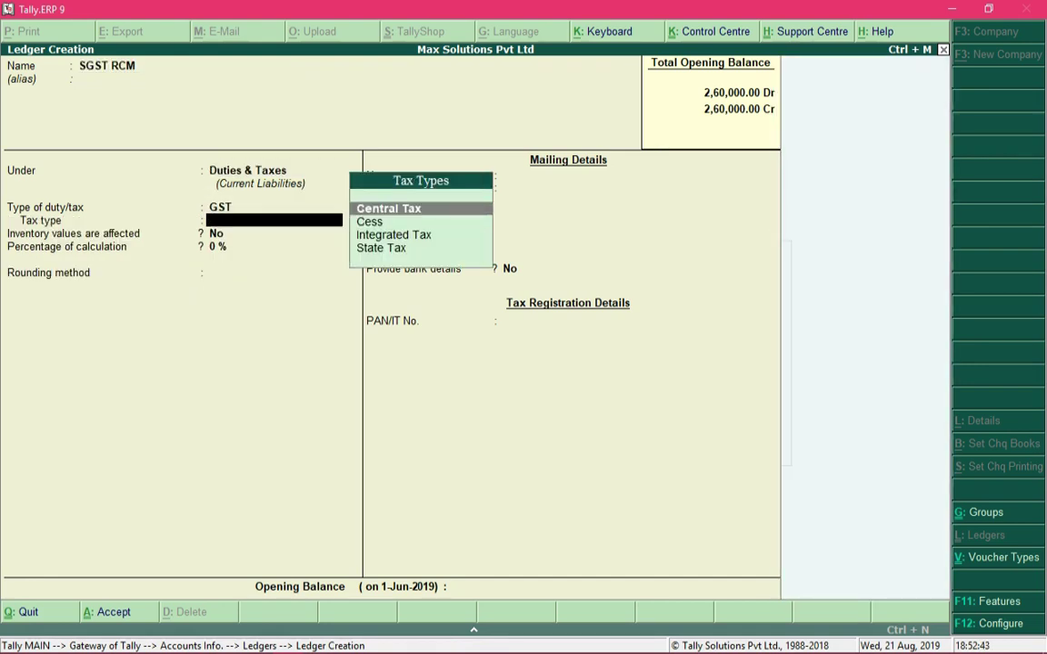
{"action": "key", "text": "Down"}
{"action": "key", "text": "Down"}
{"action": "key", "text": "Down"}
{"action": "key", "text": "Return"}
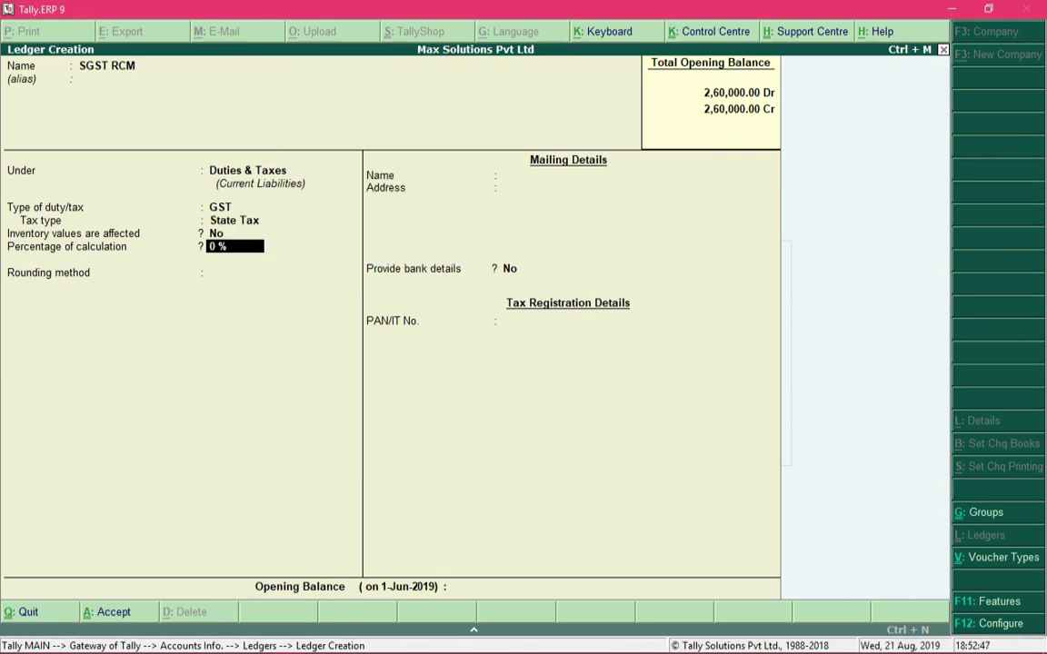
{"action": "key", "text": "ctrl+a"}
- Create the ledger IGST RCM under Duties & Taxes, with duty type GST and tax type Integrated Tax
{"action": "type", "text": "IGST RCM"}
{"action": "key", "text": "Return"}
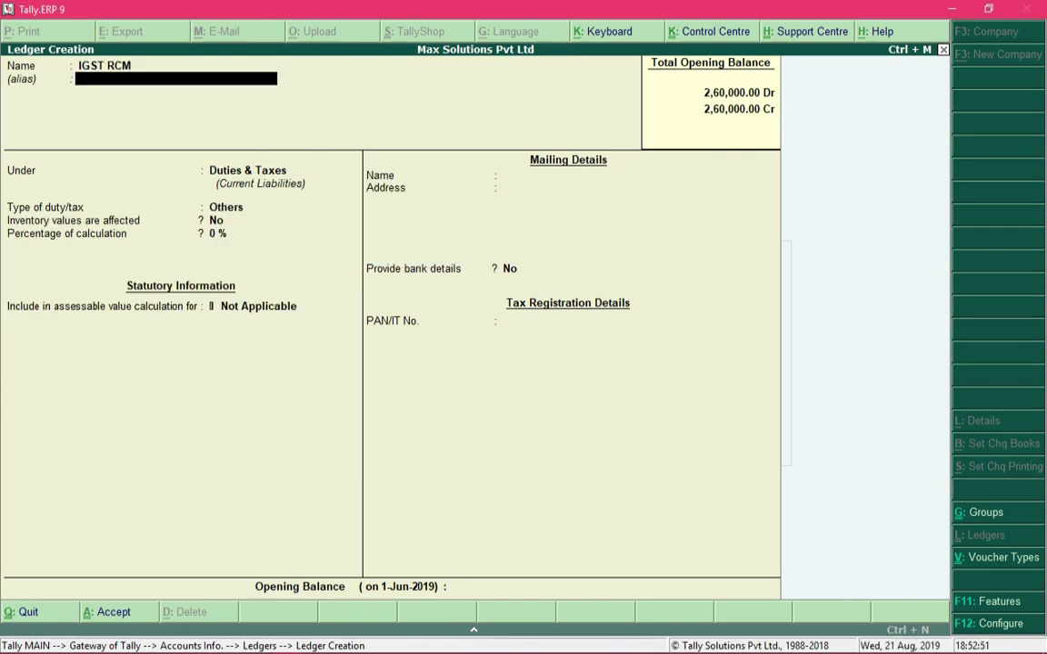
{"action": "key", "text": "Return"}
{"action": "key", "text": "Return"}
{"action": "key", "text": "Up"}
{"action": "key", "text": "Return"}
{"action": "type", "text": "i"}
{"action": "key", "text": "Return"}
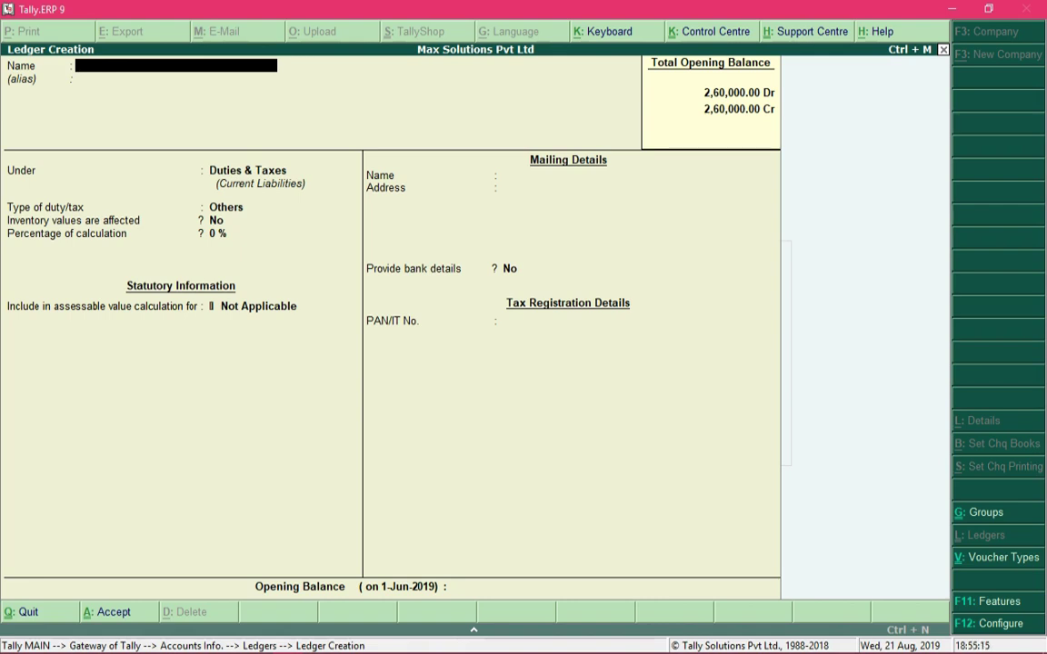
- Create the ledger "Tax Paid On RCM - Transportation" under Current Assets
{"action": "type", "text": "Tax Paid On RCM"}
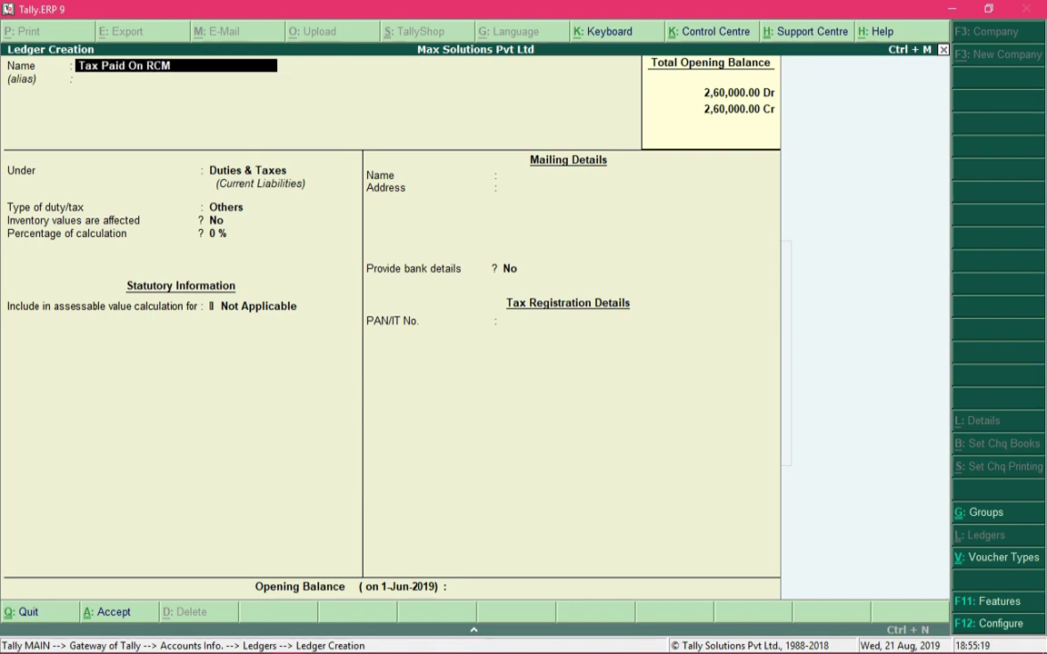
{"action": "type", "text": " - Transportation"}
{"action": "key", "text": "Return"}
{"action": "key", "text": "Return"}
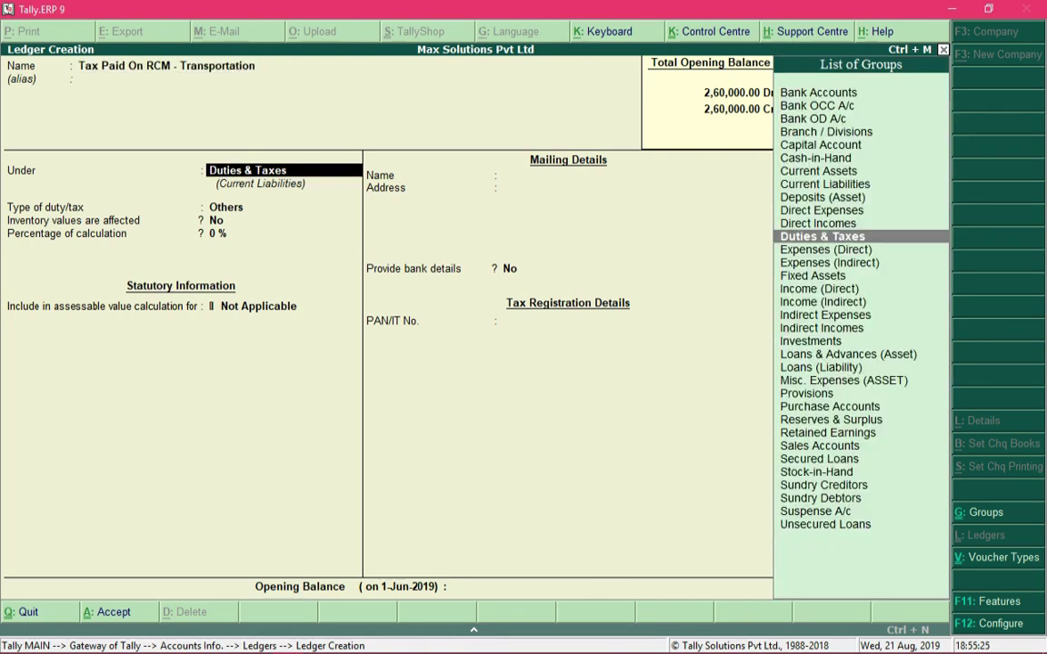
{"action": "type", "text": "Cur"}
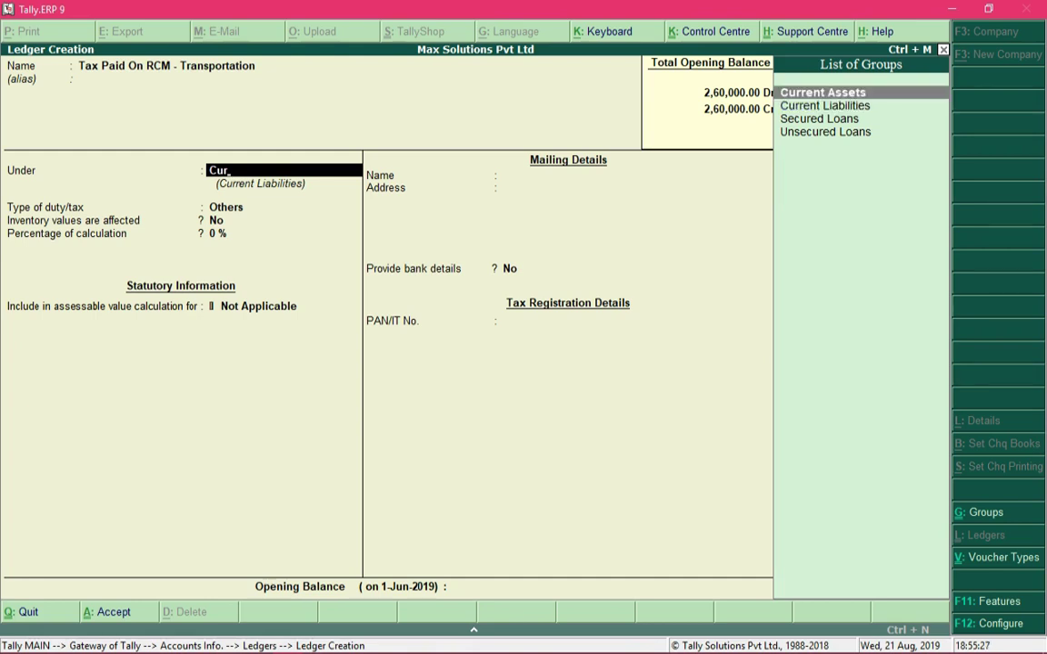
{"action": "key", "text": "Return"}
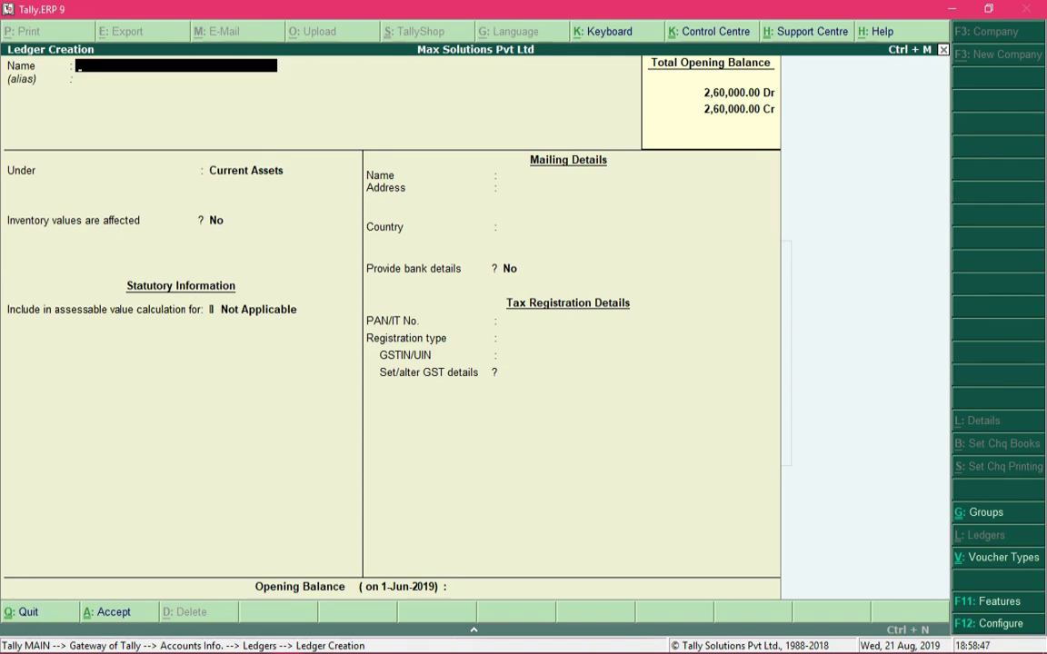
- Start a new ledger named Transportation Services under Indirect Expenses, keeping GST as Applicable
{"action": "type", "text": "Transport"}
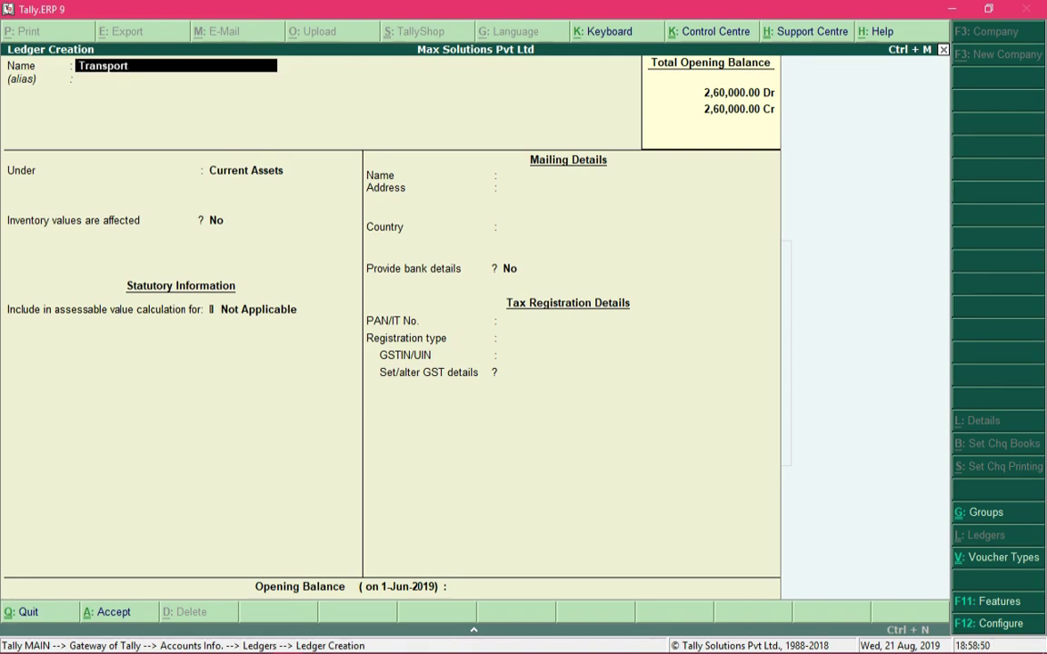
{"action": "type", "text": "ation Servic"}
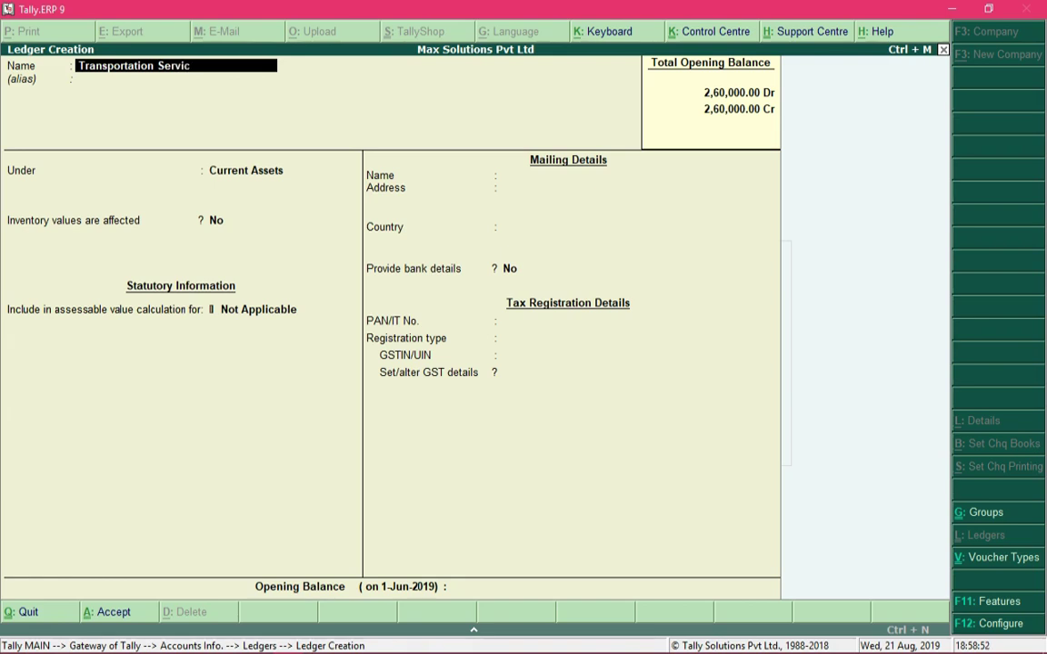
{"action": "type", "text": "es"}
{"action": "key", "text": "Return"}
{"action": "key", "text": "Return"}
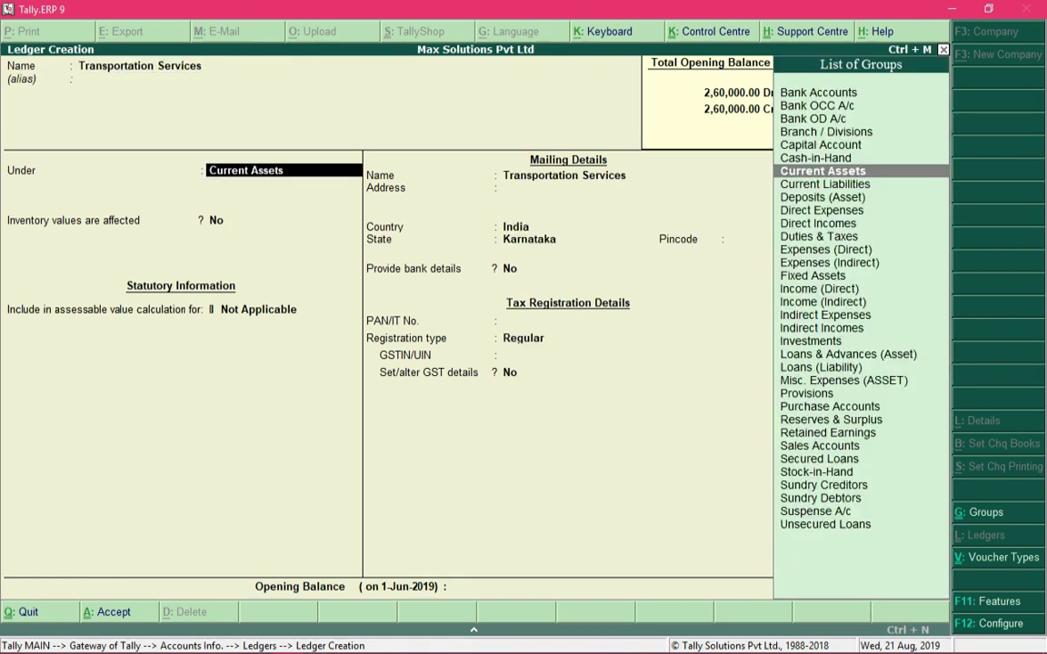
{"action": "type", "text": "Ind"}
{"action": "key", "text": "Up"}
{"action": "key", "text": "Up"}
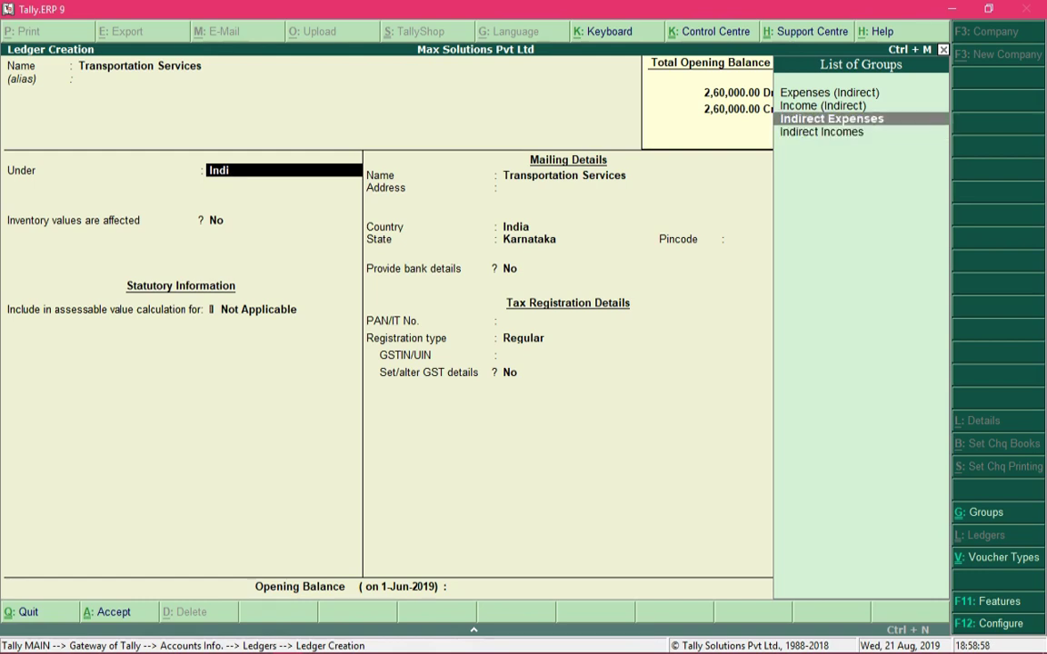
{"action": "key", "text": "Return"}
{"action": "key", "text": "Return"}
{"action": "key", "text": "Return"}
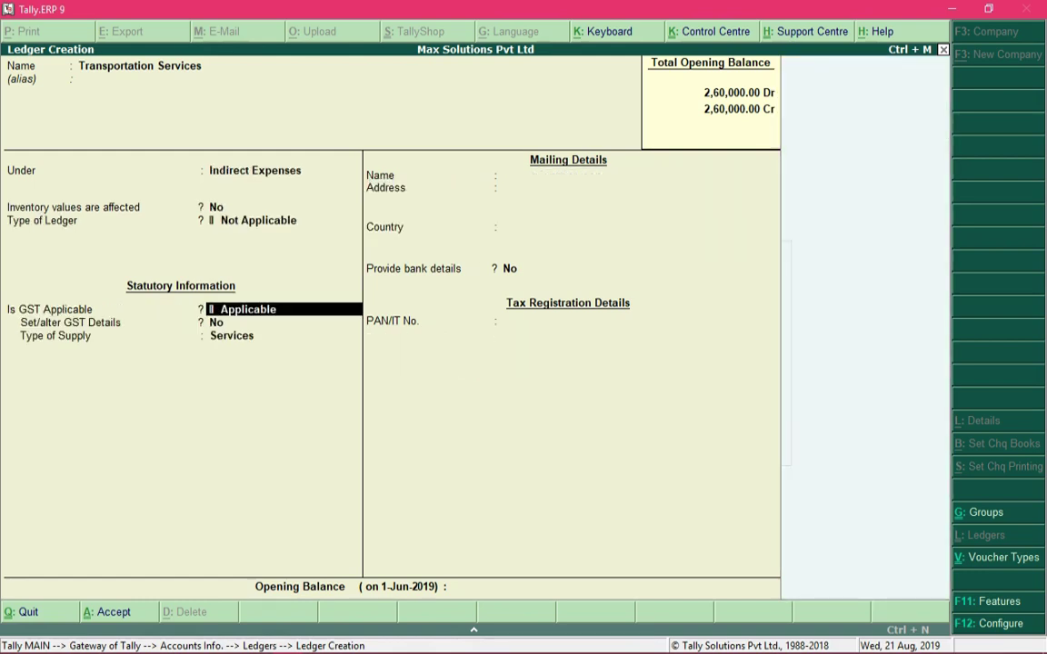
{"action": "key", "text": "Return"}
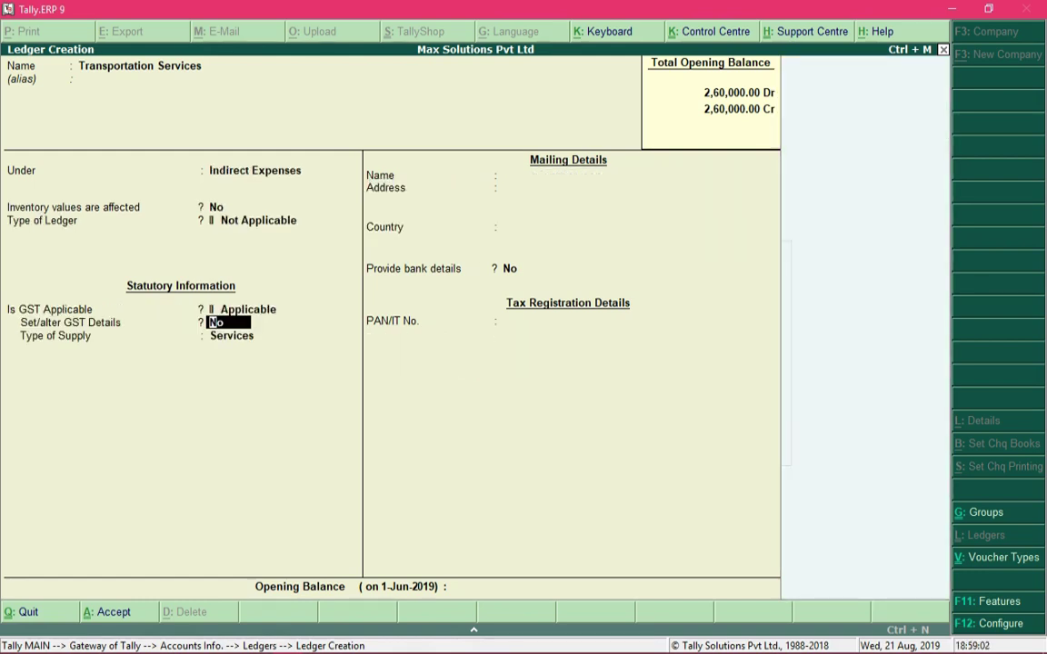
- Enable GST details for the ledger, entering description "Transportation by GTA - Taxable" and HSN/SAC 996511
{"action": "type", "text": "y"}
{"action": "key", "text": "Return"}
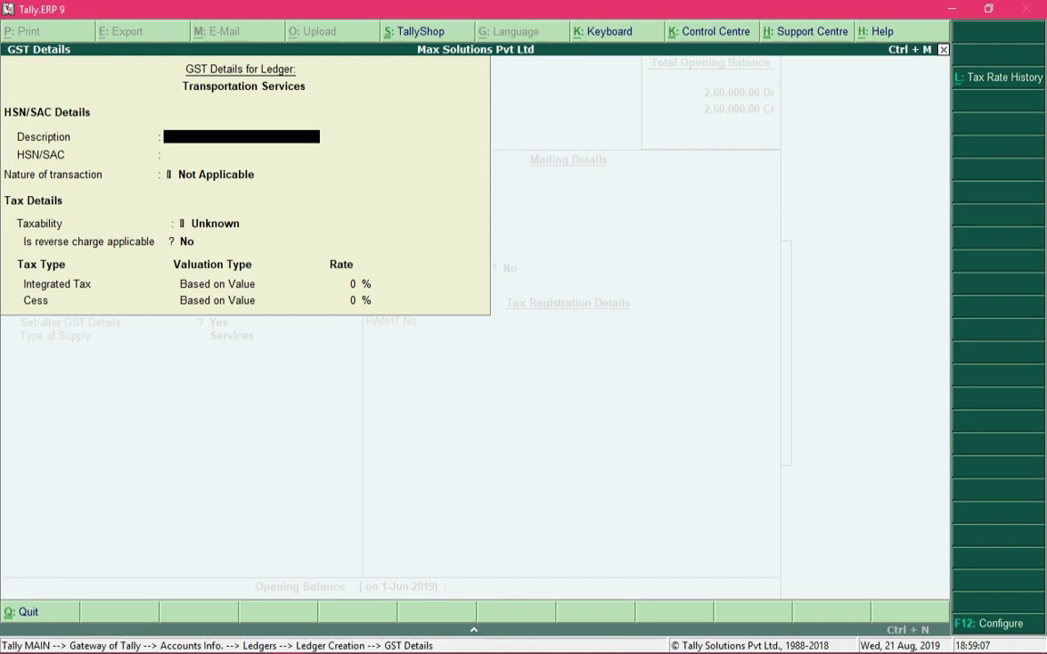
{"action": "type", "text": "Transportation by GT"}
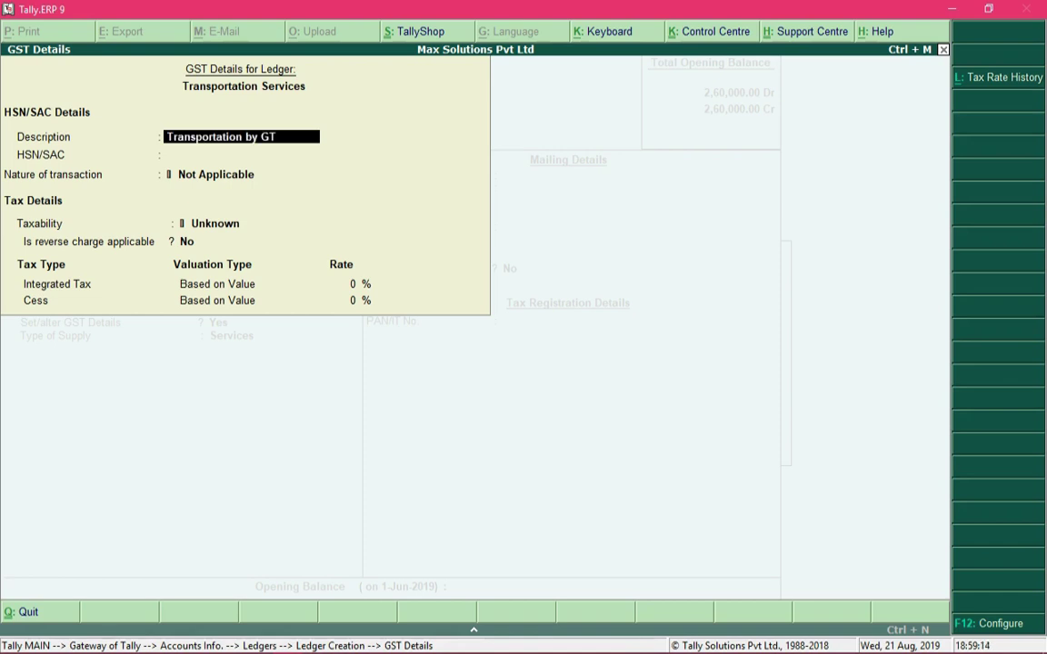
{"action": "type", "text": "A - Taxable"}
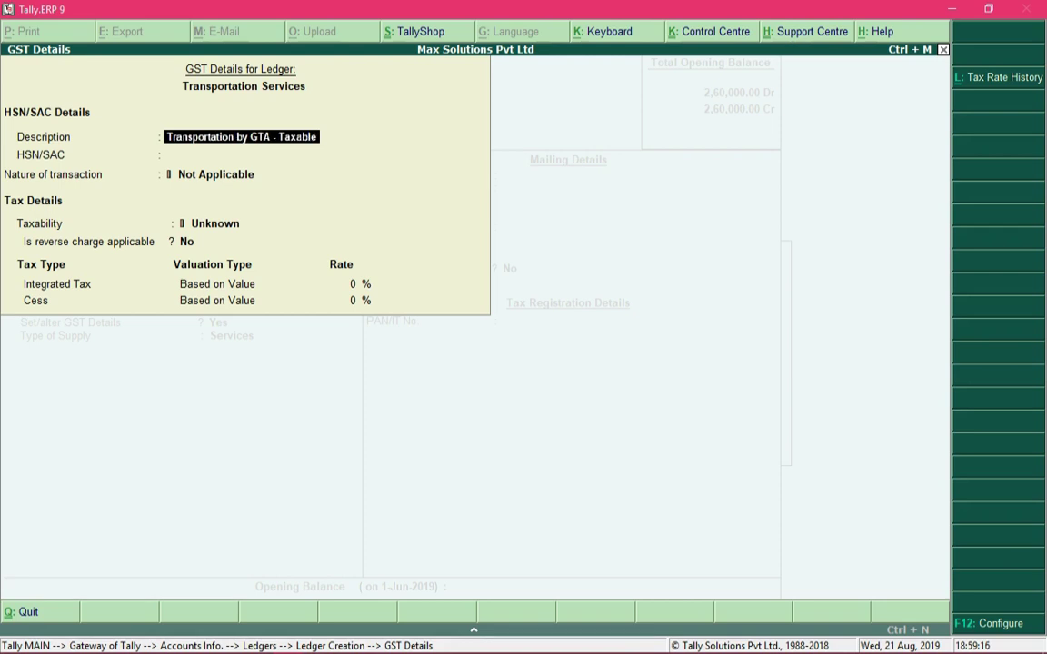
{"action": "key", "text": "Return"}
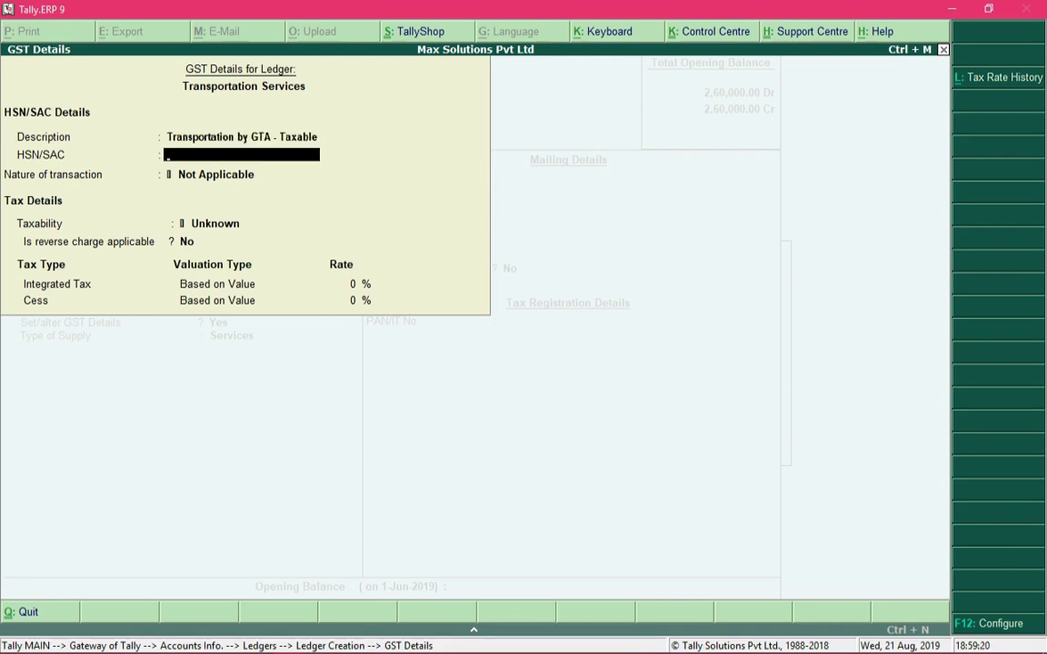
{"action": "type", "text": "996511"}
{"action": "key", "text": "Return"}
- Keep the nature of transaction as Not Applicable and set the taxability to Taxable
{"action": "key", "text": "Return"}
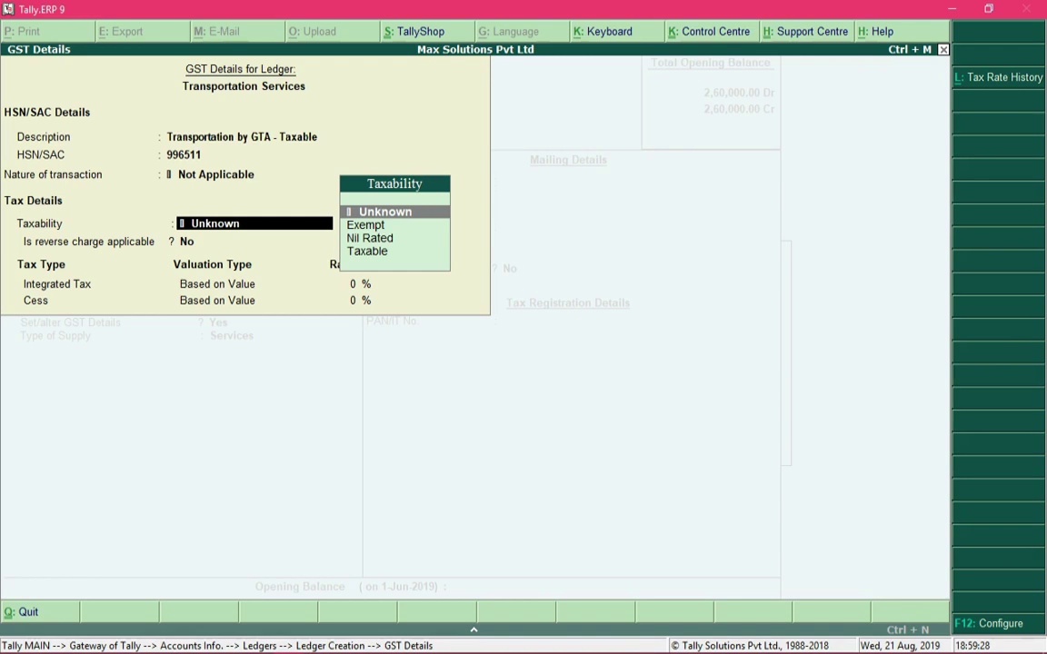
{"action": "key", "text": "Down"}
{"action": "key", "text": "Down"}
{"action": "key", "text": "Down"}
{"action": "key", "text": "Return"}
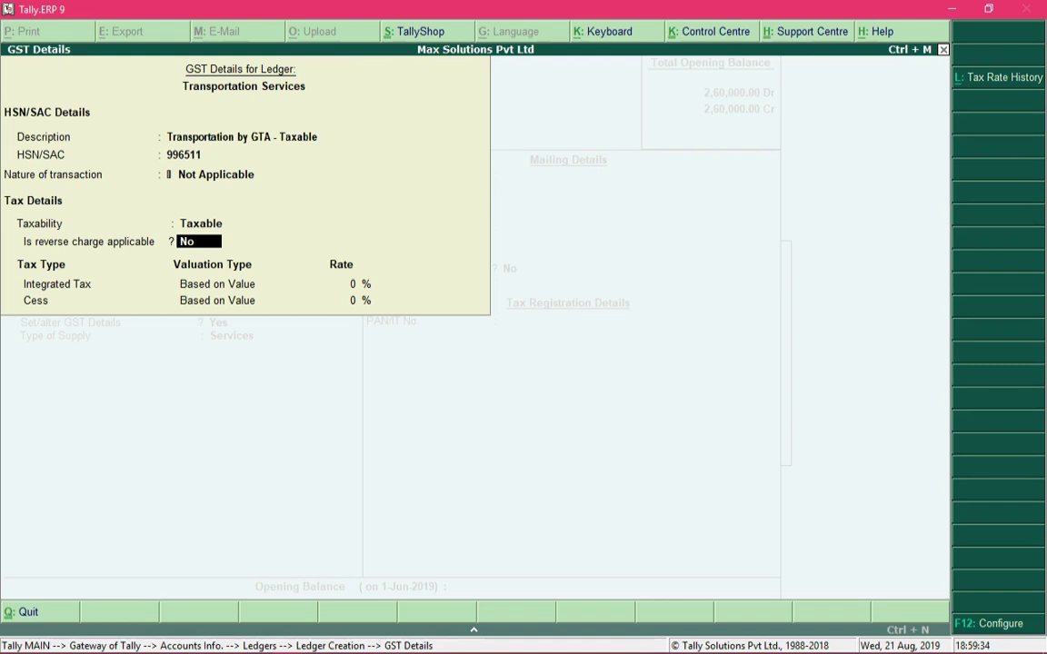
- Mark reverse charge as applicable for Transportation Services and check that reverse charge calculation is enabled in the GST details configuration
{"action": "type", "text": "y"}
{"action": "key", "text": "Return"}
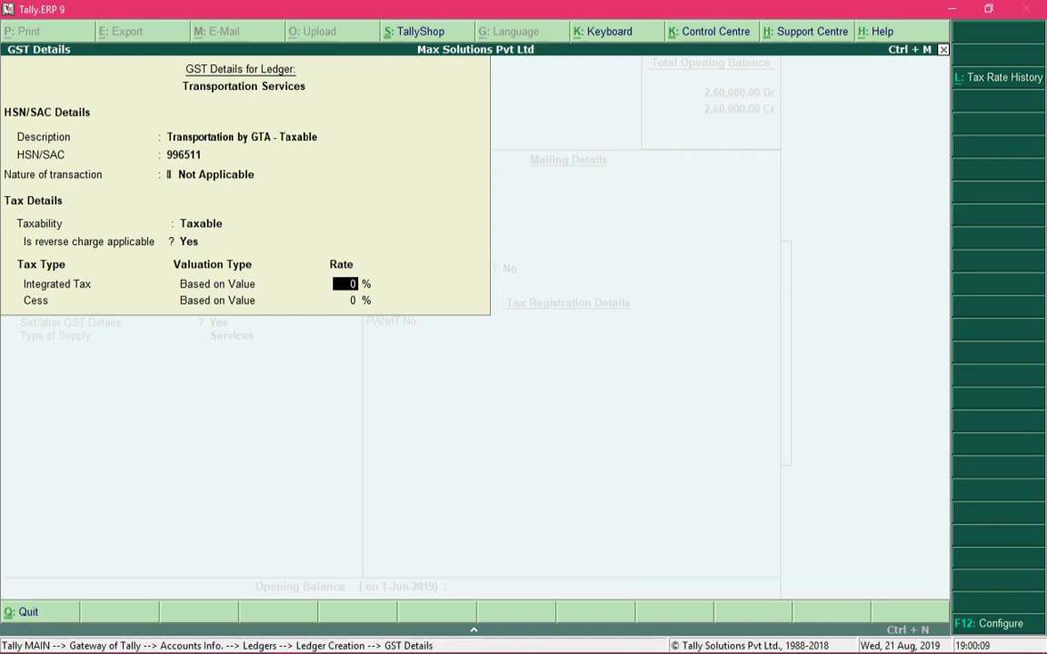
{"action": "key", "text": "BackSpace"}
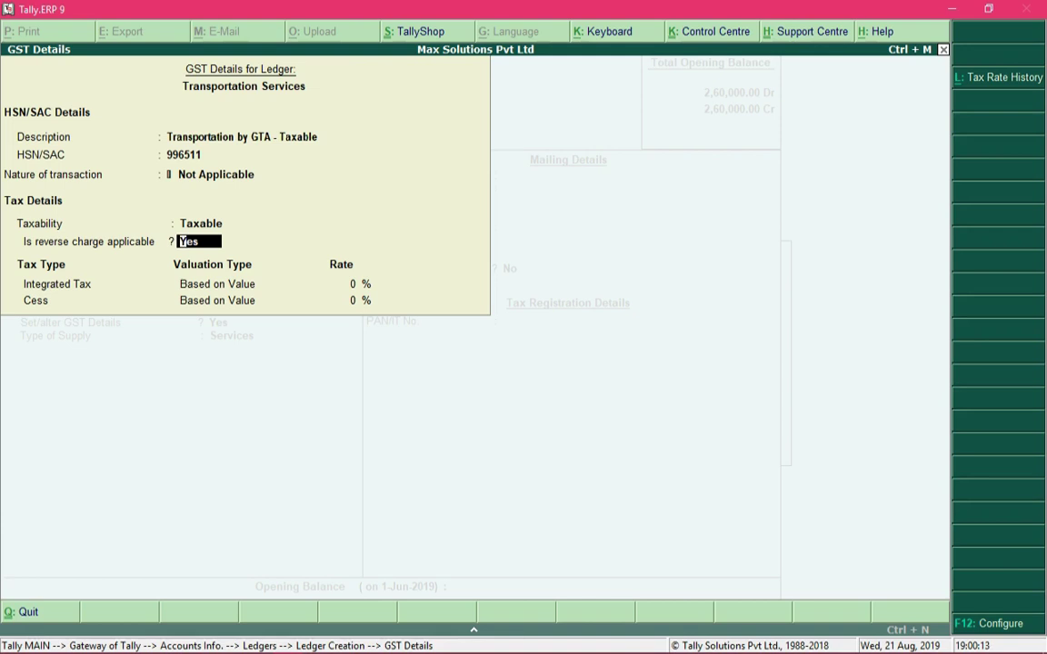
{"action": "key", "text": "F12"}
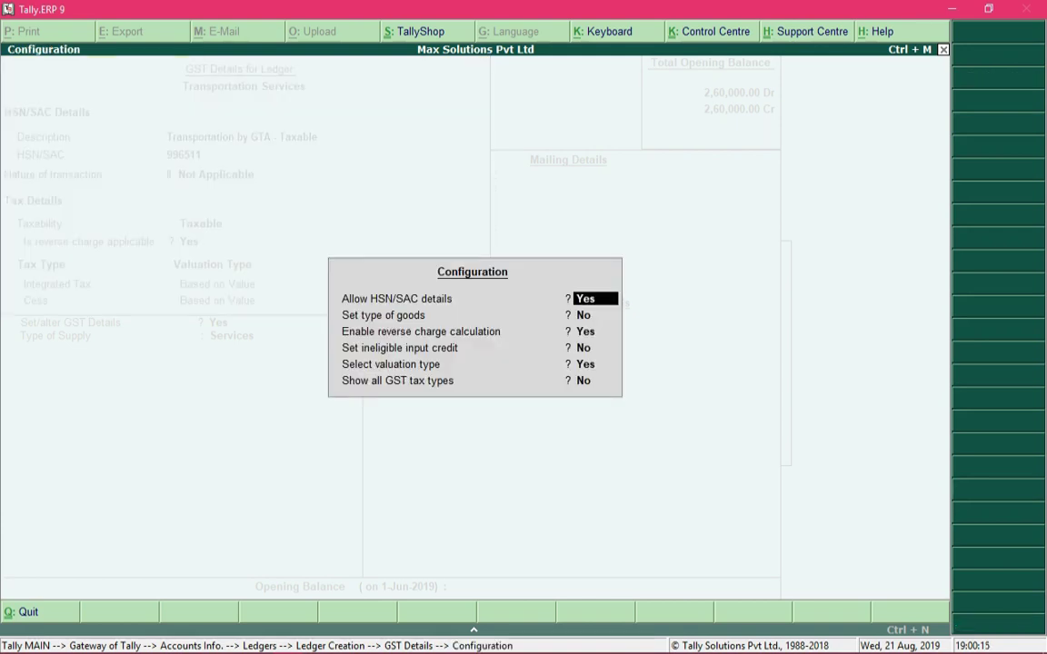
{"action": "key", "text": "Return"}
{"action": "key", "text": "Return"}
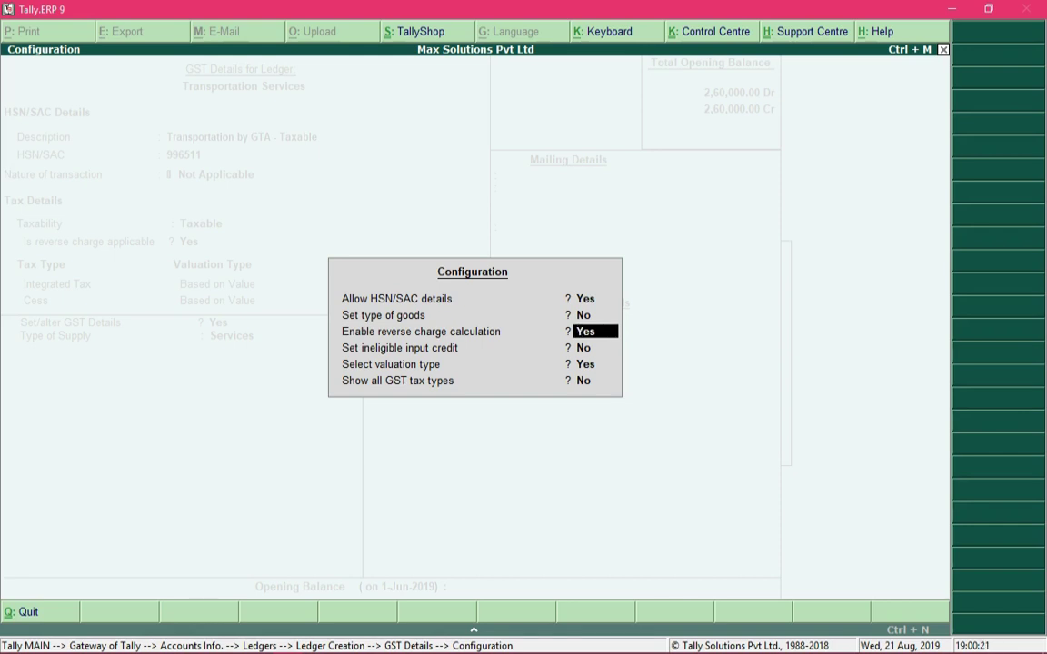
{"action": "key", "text": "ctrl+a"}
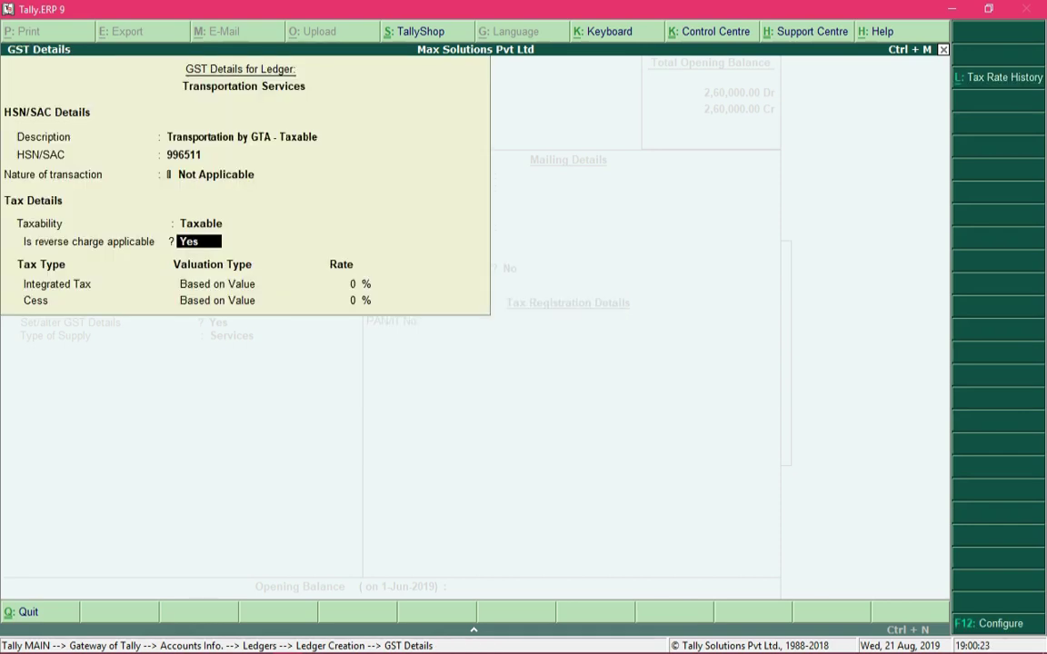
- Set the Integrated Tax rate to 5 %, leave Cess at 0 % and accept the GST details
{"action": "key", "text": "Return"}
{"action": "type", "text": "5"}
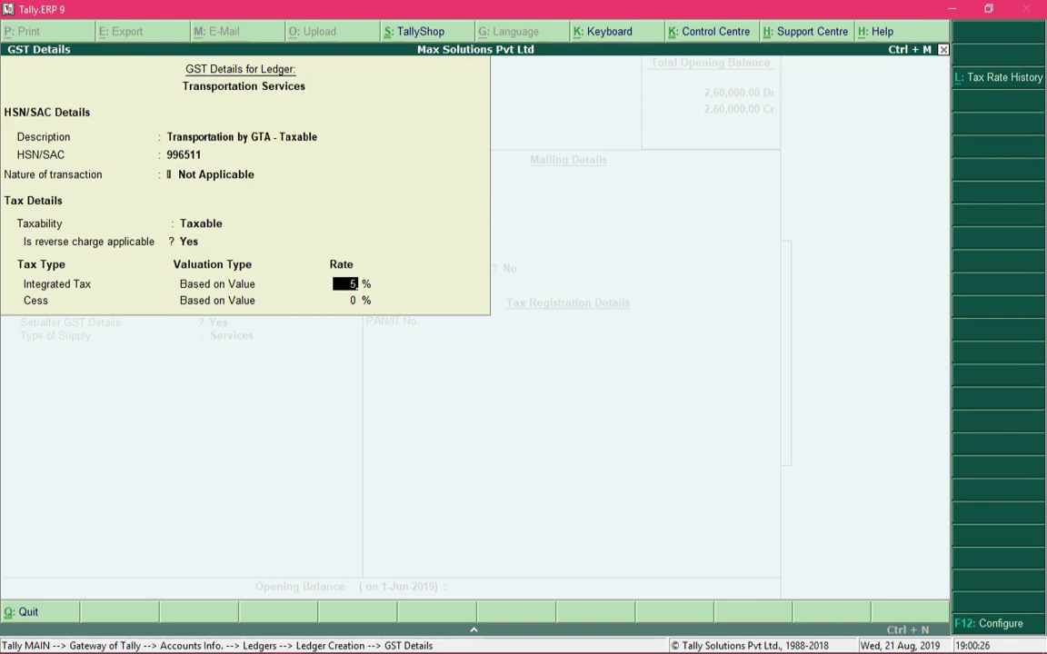
{"action": "key", "text": "Return"}
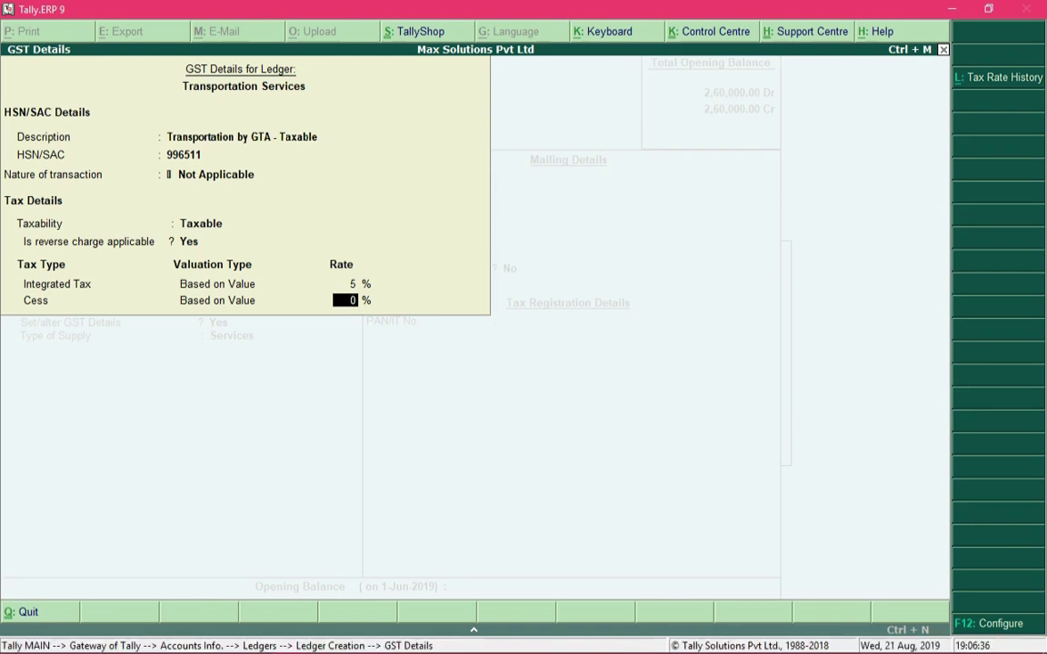
{"action": "key", "text": "Return"}
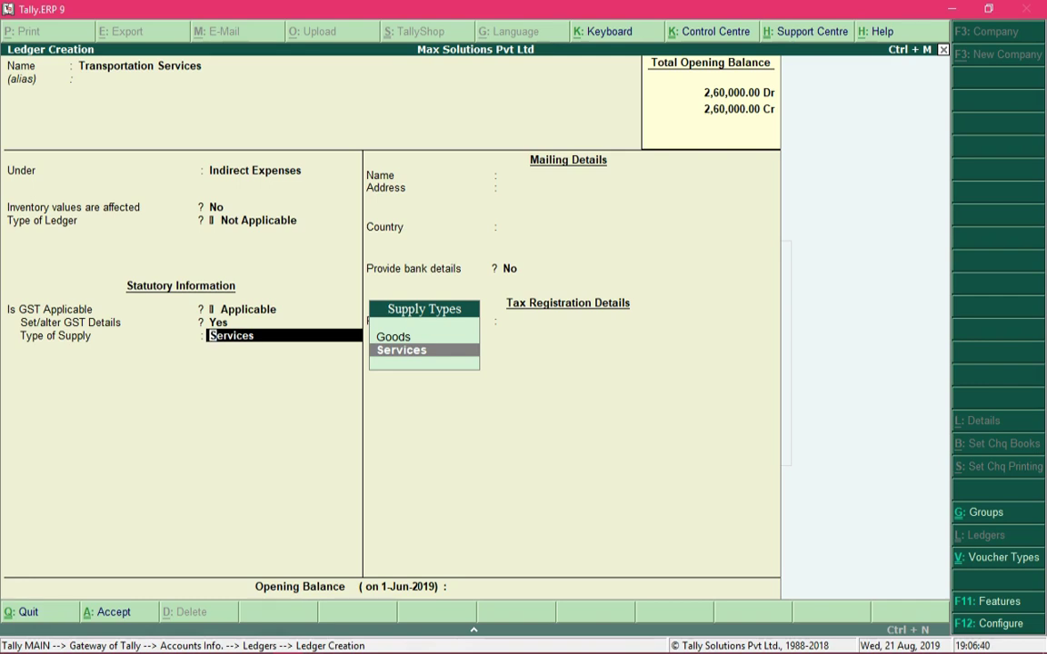
- Keep the type of supply as Services without bank details and save the Transportation Services ledger
{"action": "key", "text": "Return"}
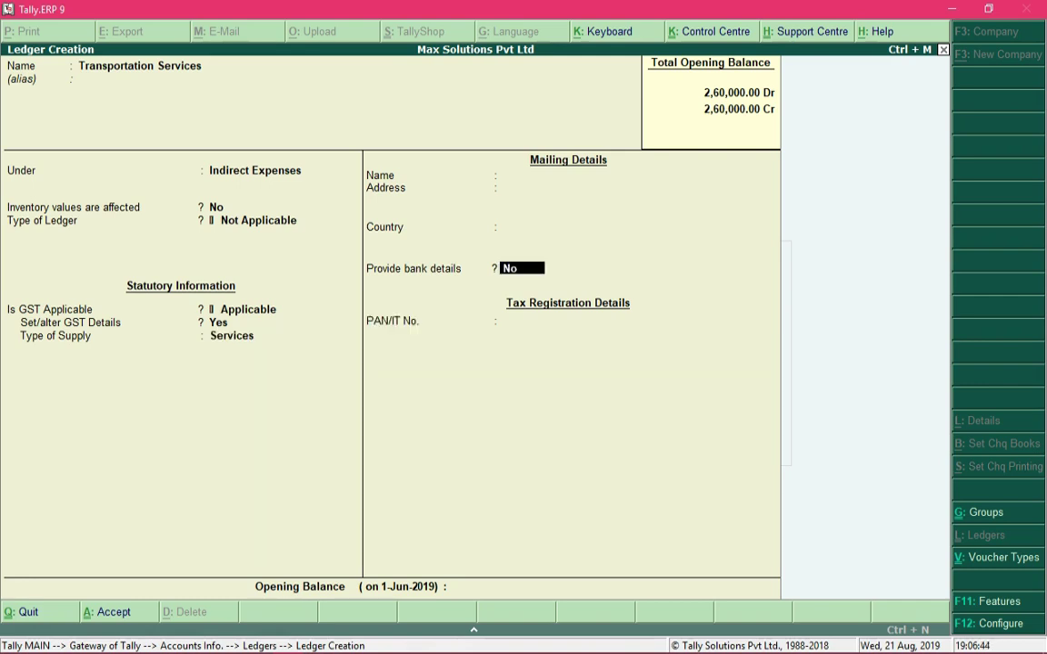
{"action": "key", "text": "Return"}
{"action": "key", "text": "Return"}
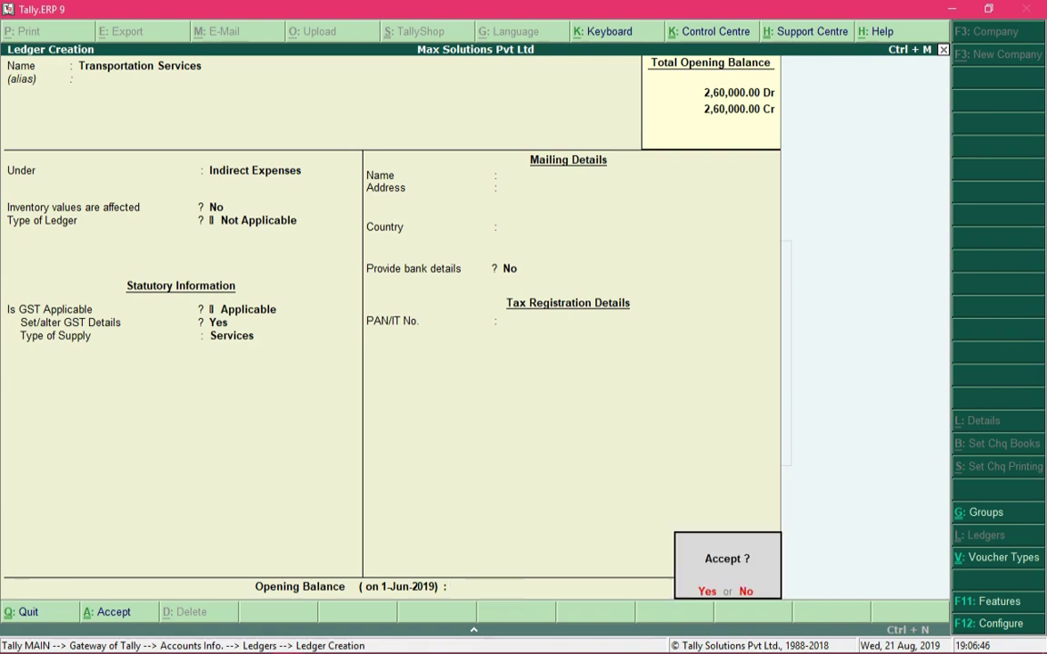
{"action": "key", "text": "Return"}
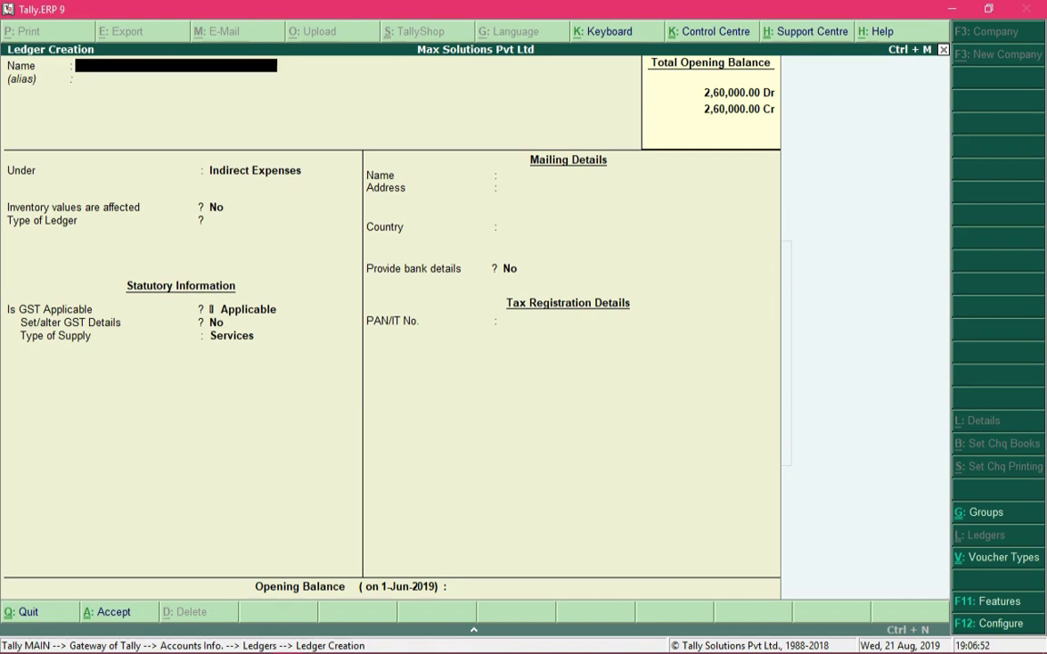
- Start a new ledger named Gardua Carriers under Sundry Creditors, keeping the default bill-by-bill settings and mailing name
{"action": "type", "text": "Gardua Carriers"}
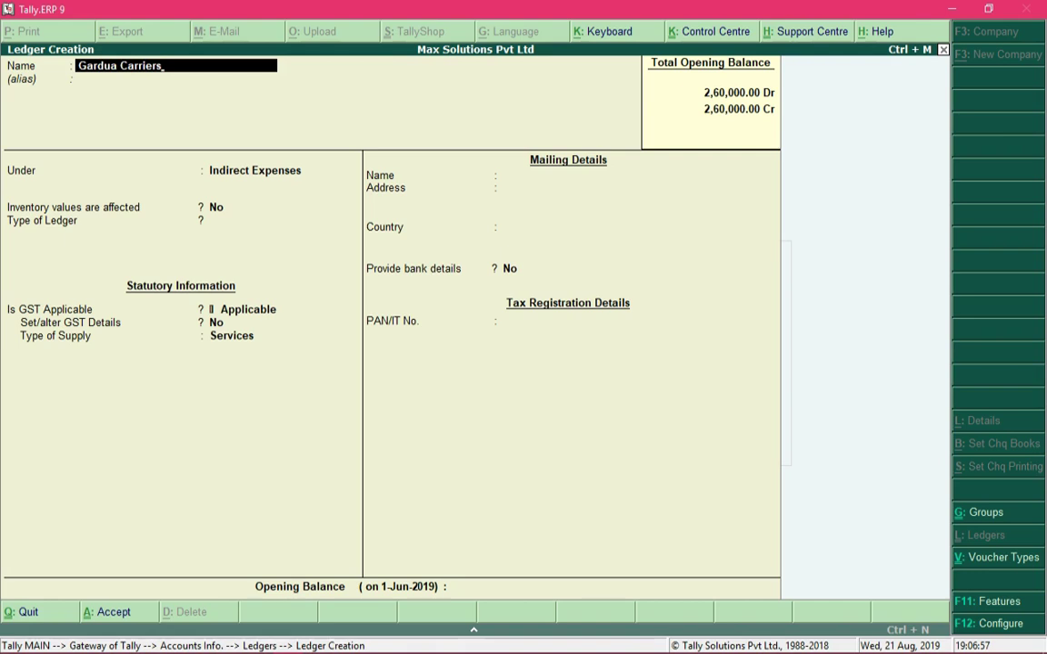
{"action": "key", "text": "Return"}
{"action": "type", "text": "Sund"}
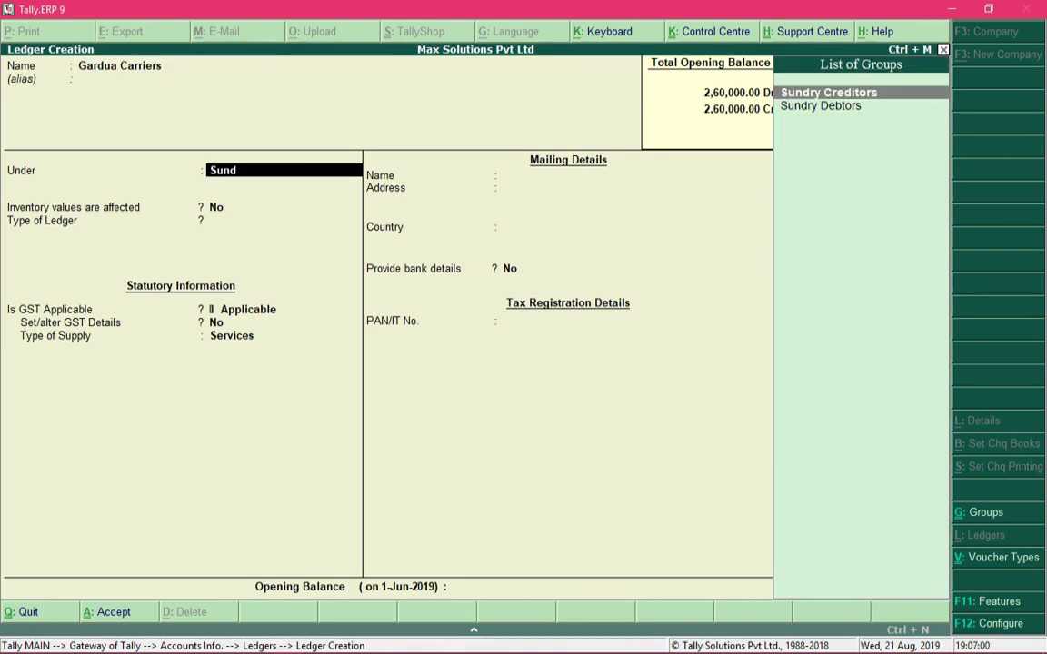
{"action": "key", "text": "Return"}
{"action": "key", "text": "Return"}
{"action": "key", "text": "Return"}
{"action": "key", "text": "Return"}
{"action": "key", "text": "Return"}
{"action": "key", "text": "Return"}
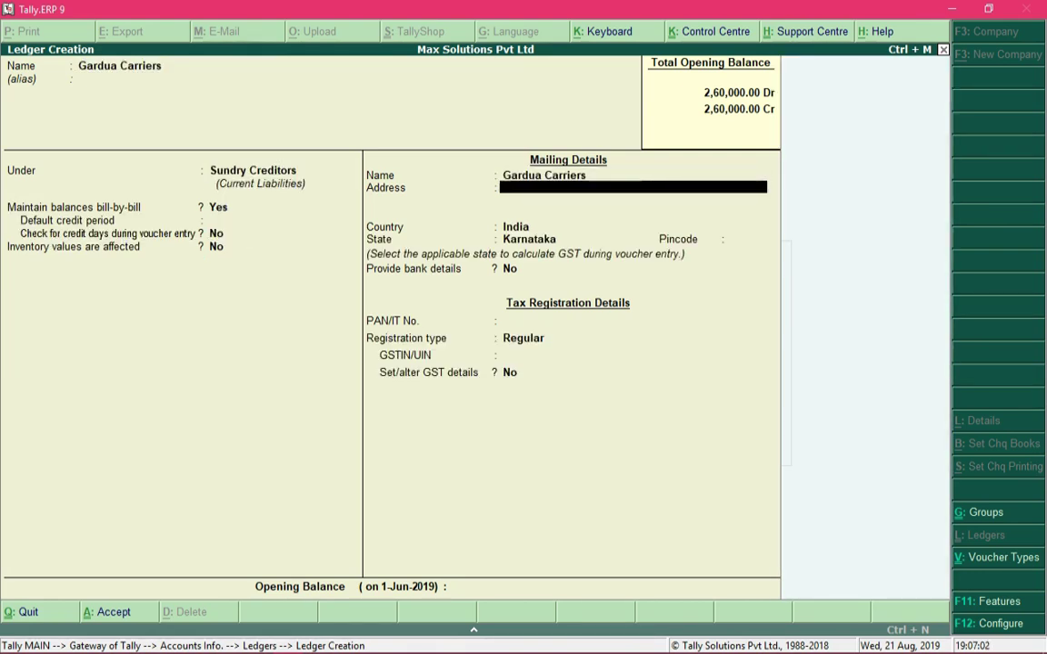
- Leave the supplier's address blank, keep India and Karnataka, and enter the pincode without bank or PAN details
{"action": "key", "text": "Return"}
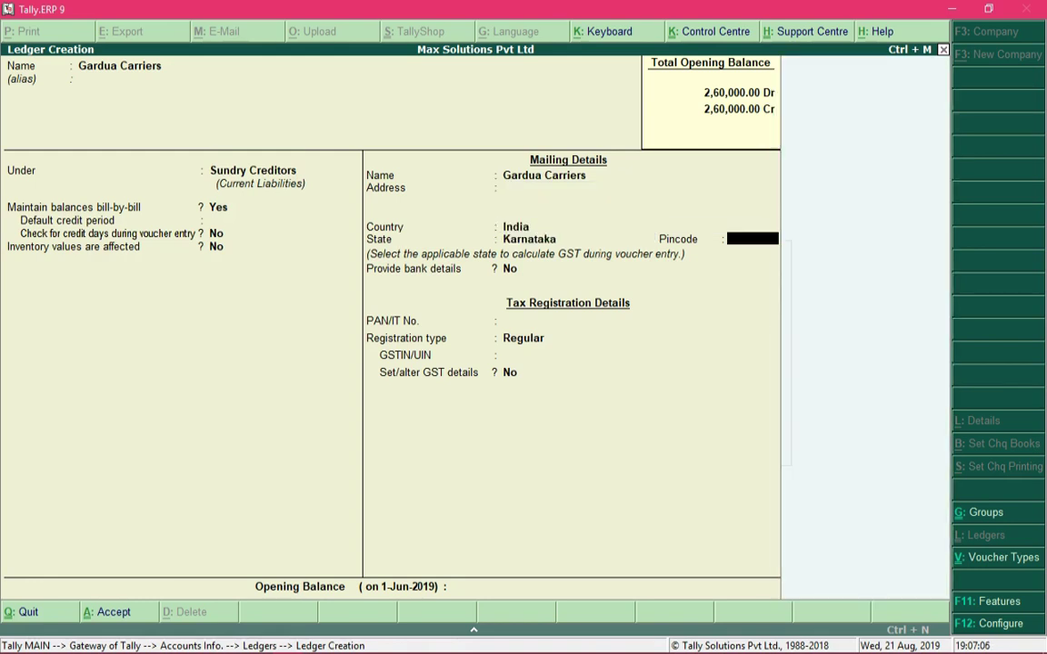
{"action": "type", "text": "500001"}
{"action": "key", "text": "Return"}
{"action": "key", "text": "Return"}
{"action": "key", "text": "Return"}
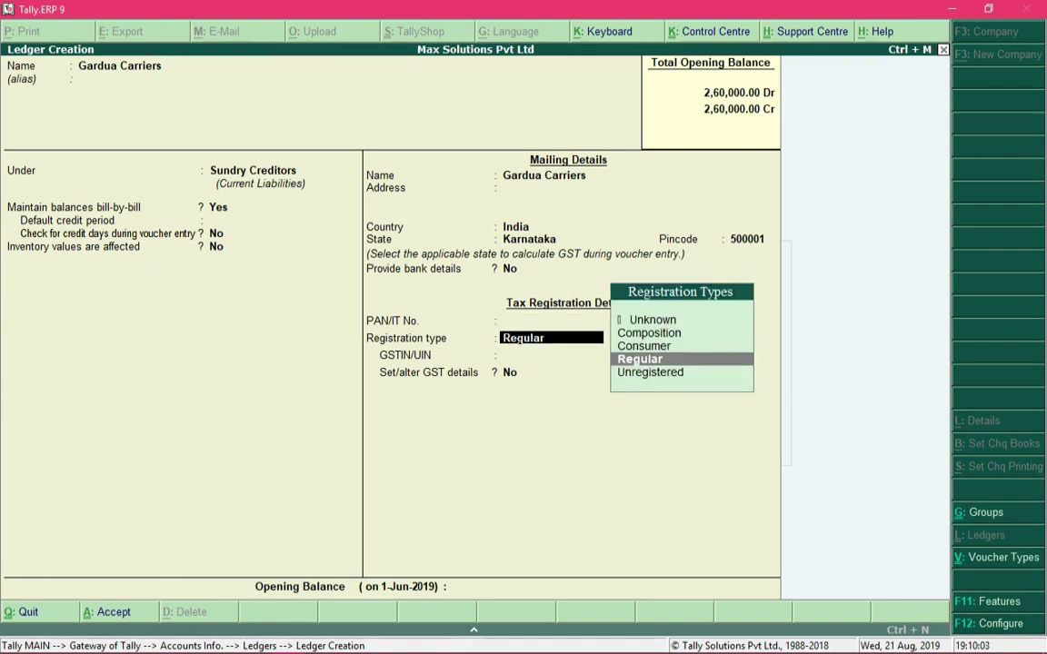
- Set the supplier's registration type to Unregistered and save the Gardua Carriers ledger
{"action": "key", "text": "Down"}
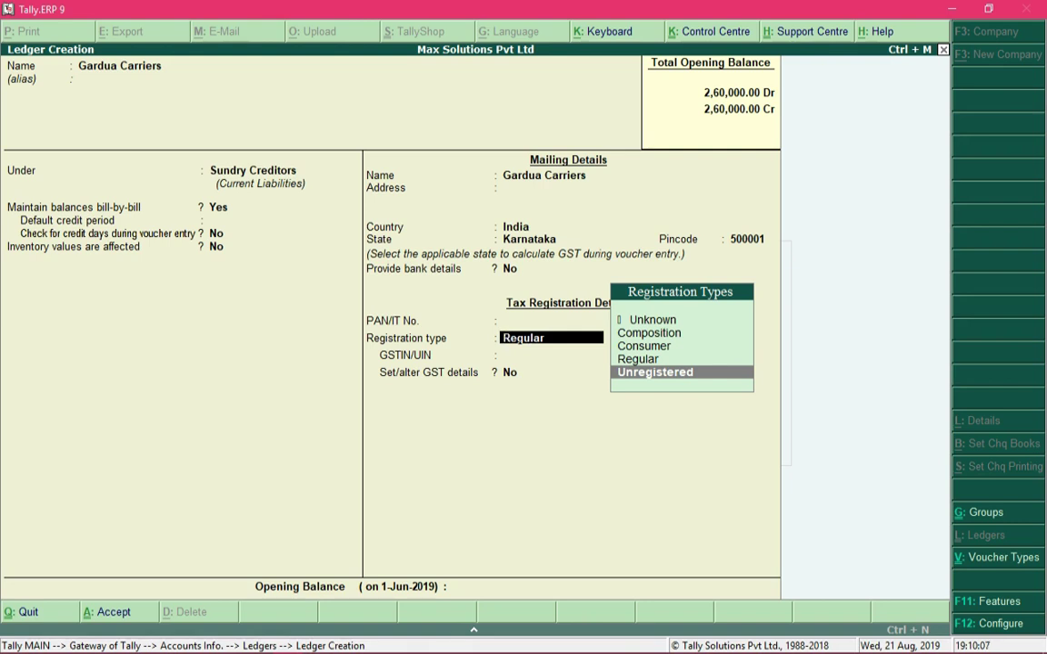
{"action": "key", "text": "Up"}
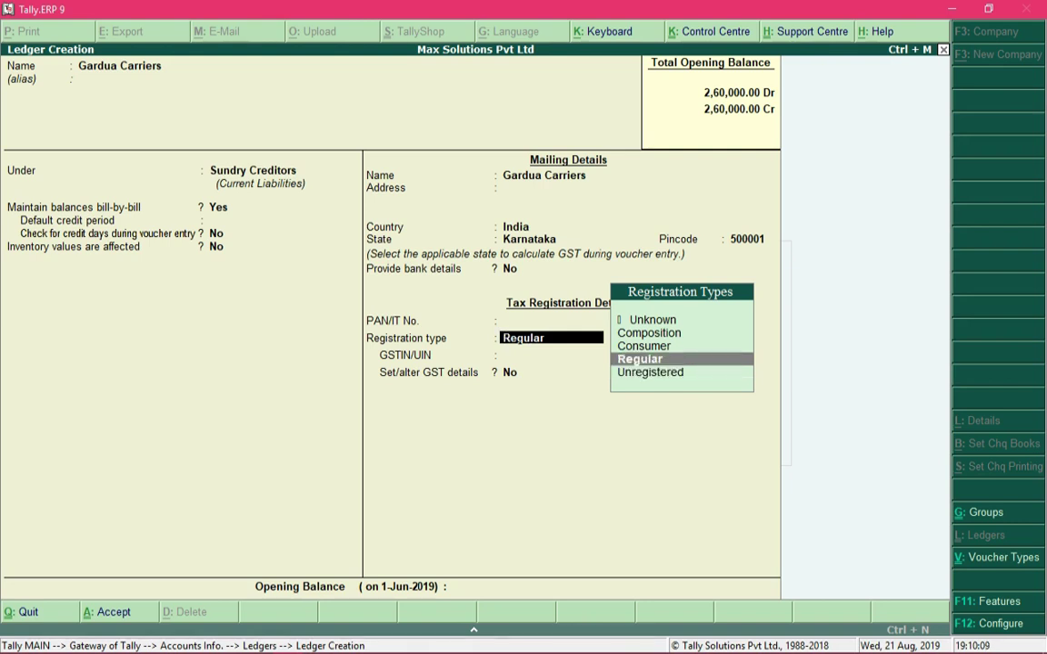
{"action": "key", "text": "Down"}
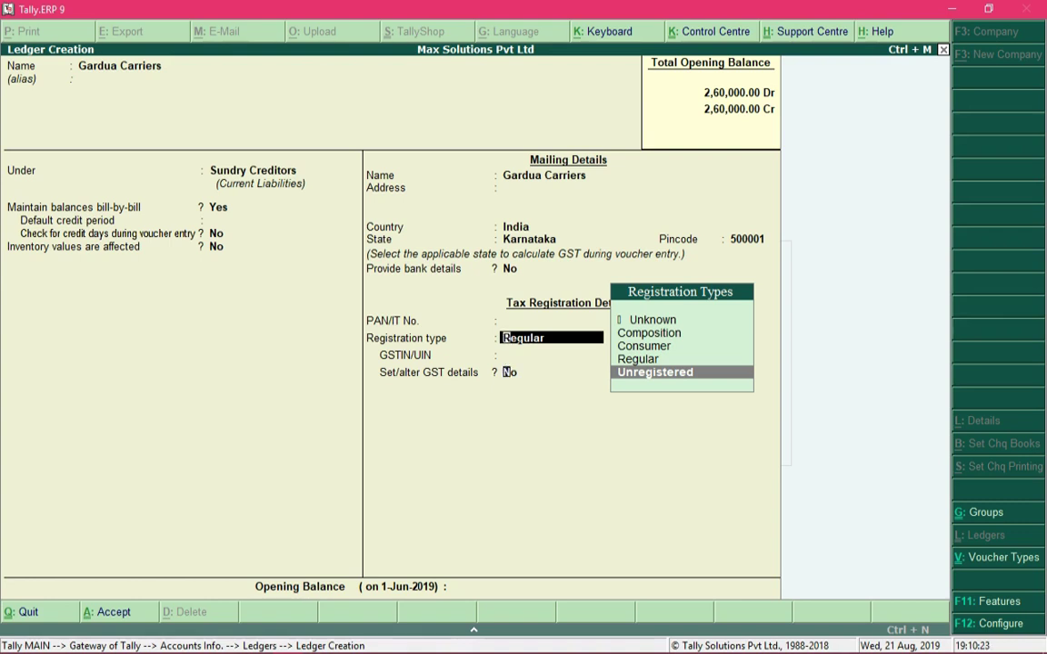
{"action": "key", "text": "Return"}
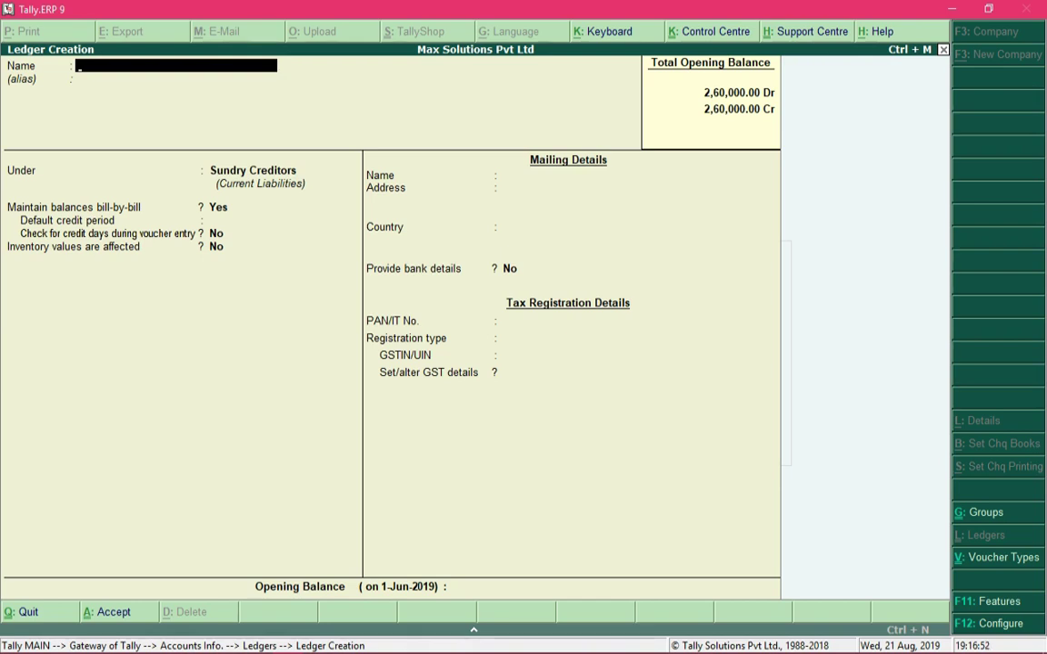
- Quit ledger creation, return to the Gateway of Tally and open the accounting vouchers
{"action": "key", "text": "Escape"}
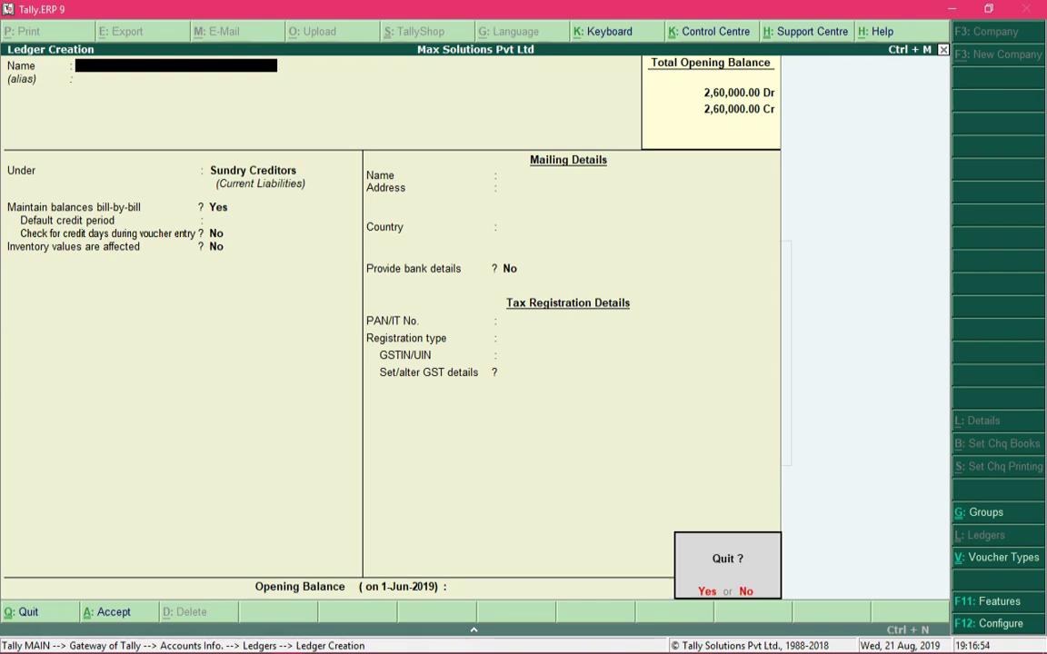
{"action": "key", "text": "y"}
{"action": "key", "text": "Escape"}
{"action": "key", "text": "Escape"}
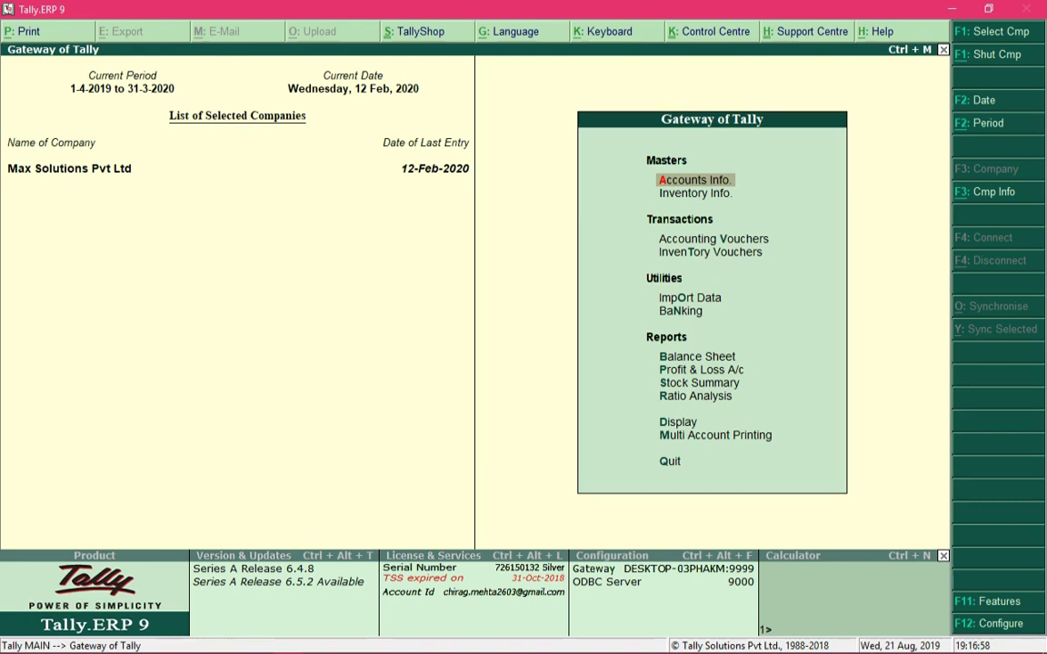
{"action": "left_click", "coordinate": [713, 238]}
{"action": "key", "text": "Return"}
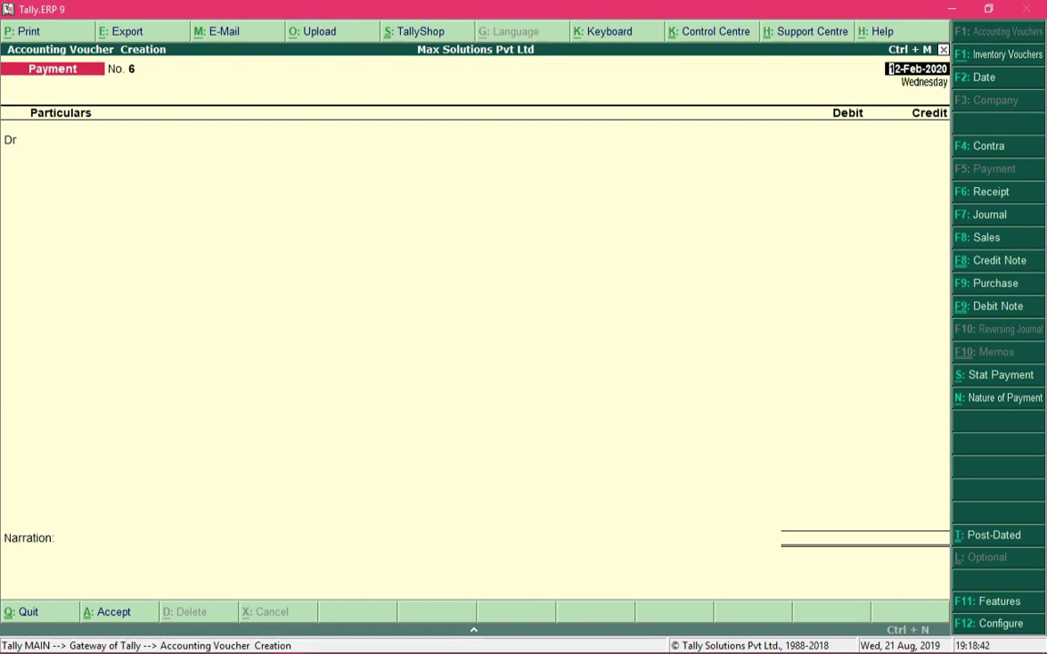
- Switch to a purchase voucher and put it in accounting invoice mode
{"action": "key", "text": "F9"}
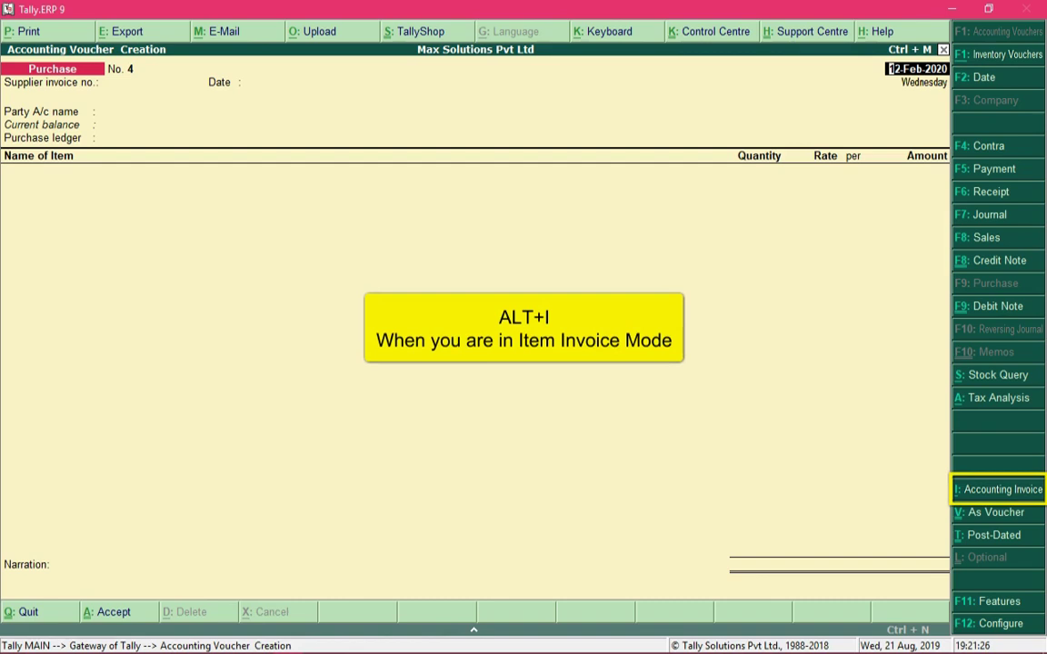
{"action": "key", "text": "alt+i"}
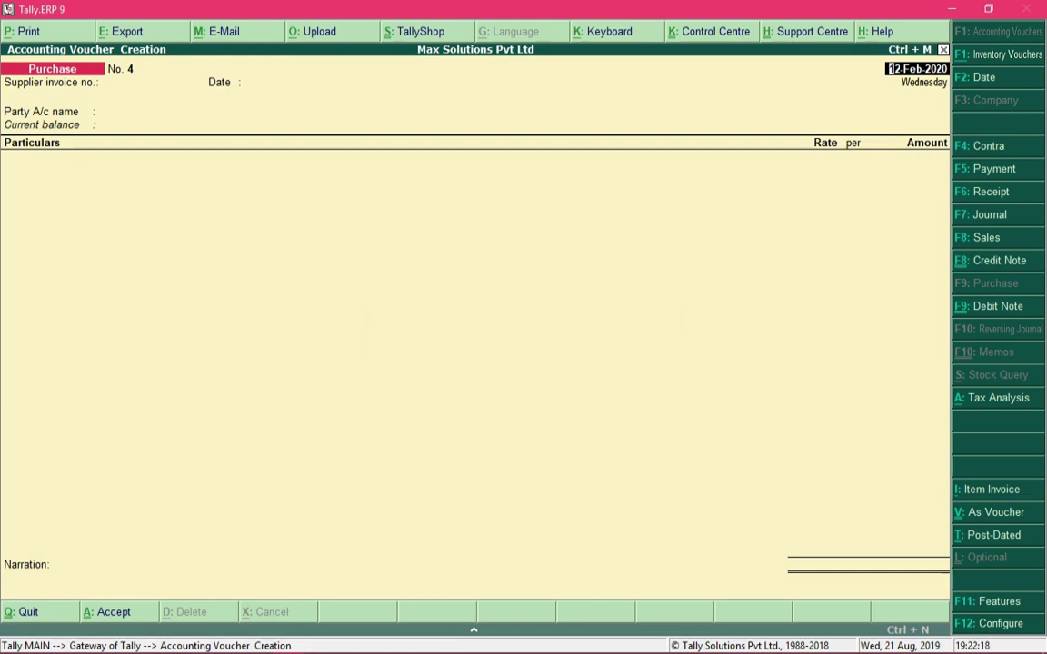
{"action": "key", "text": "ctrl+i"}
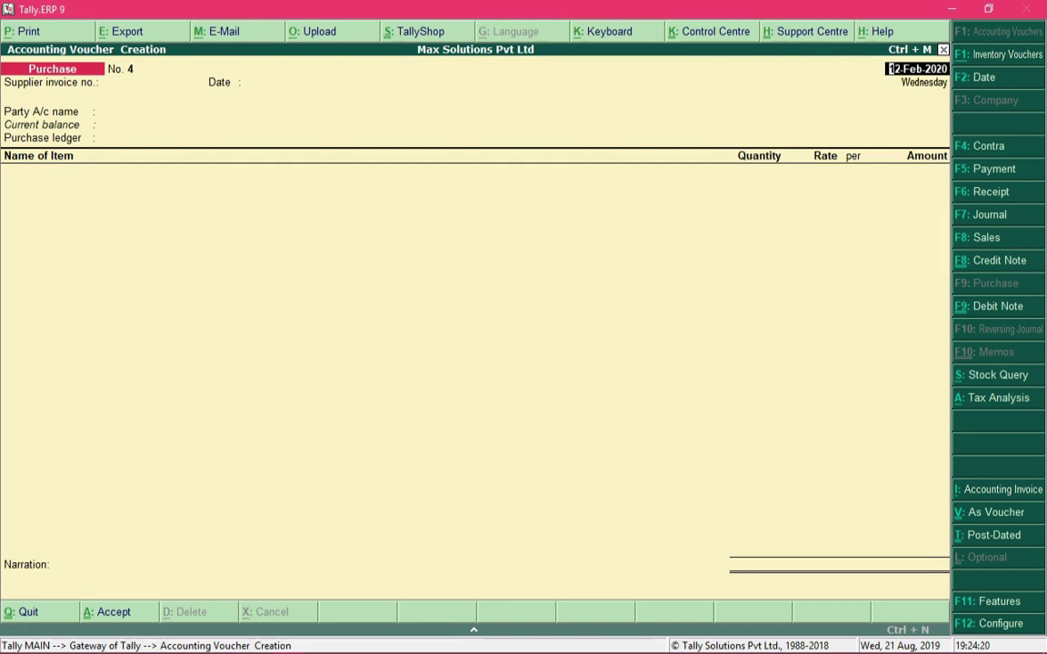
{"action": "key", "text": "ctrl+i"}
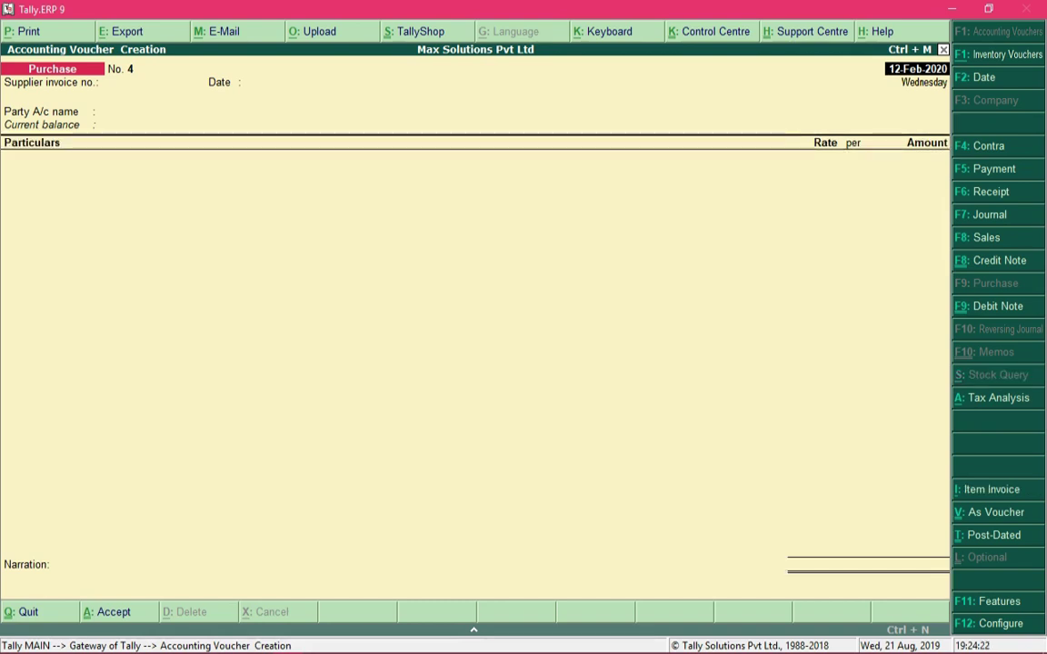
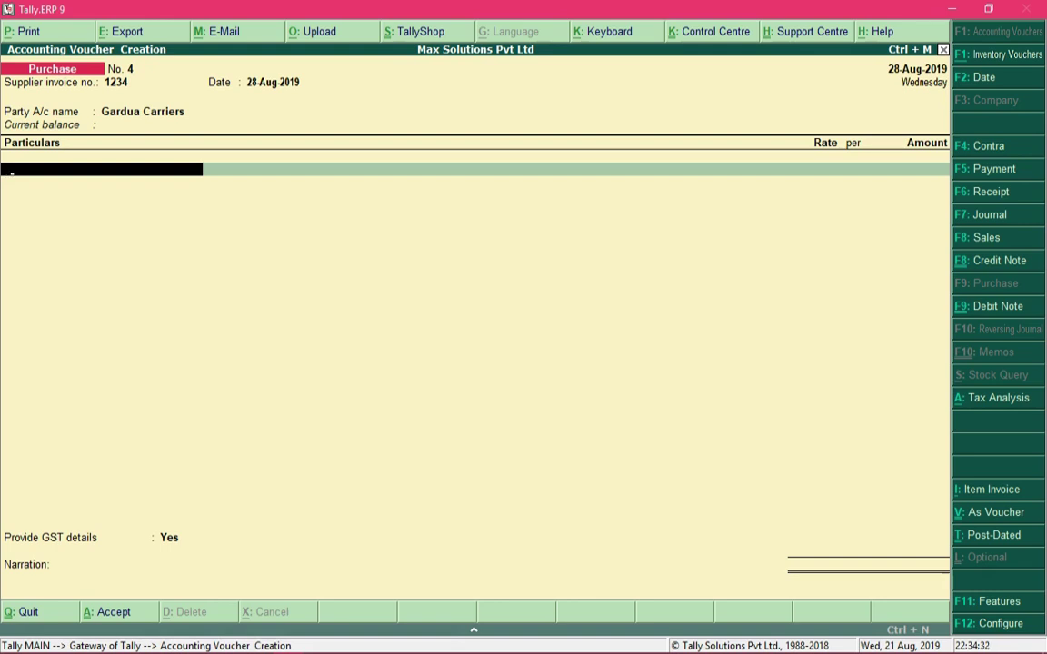
- Add Transportation Services to the Gardua Carriers purchase voucher with an amount of 3,000
{"action": "type", "text": "Tr"}
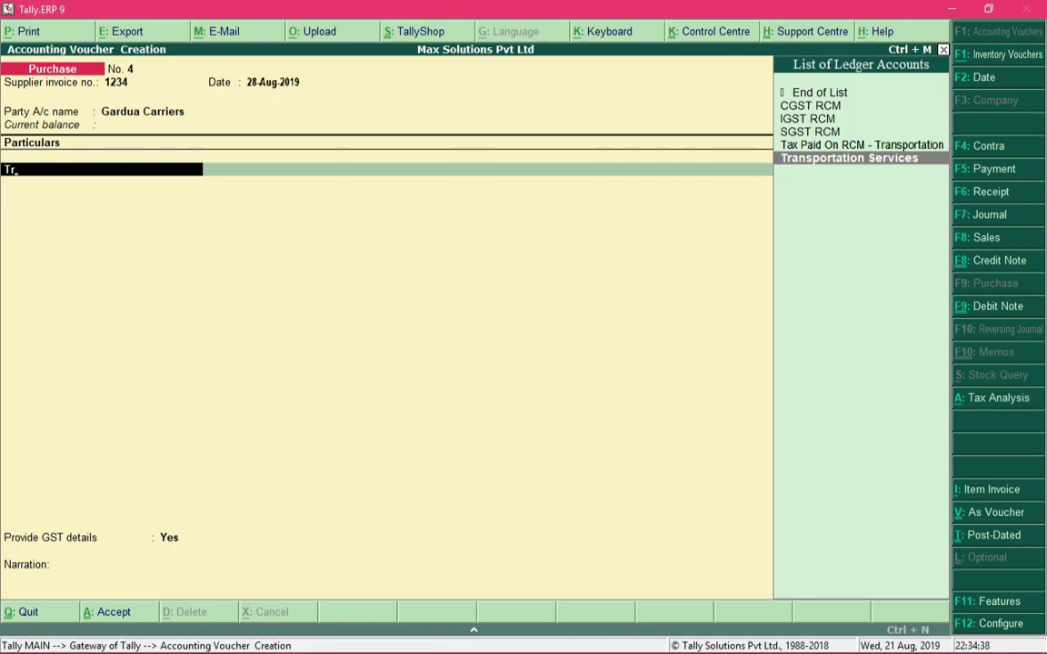
{"action": "key", "text": "Return"}
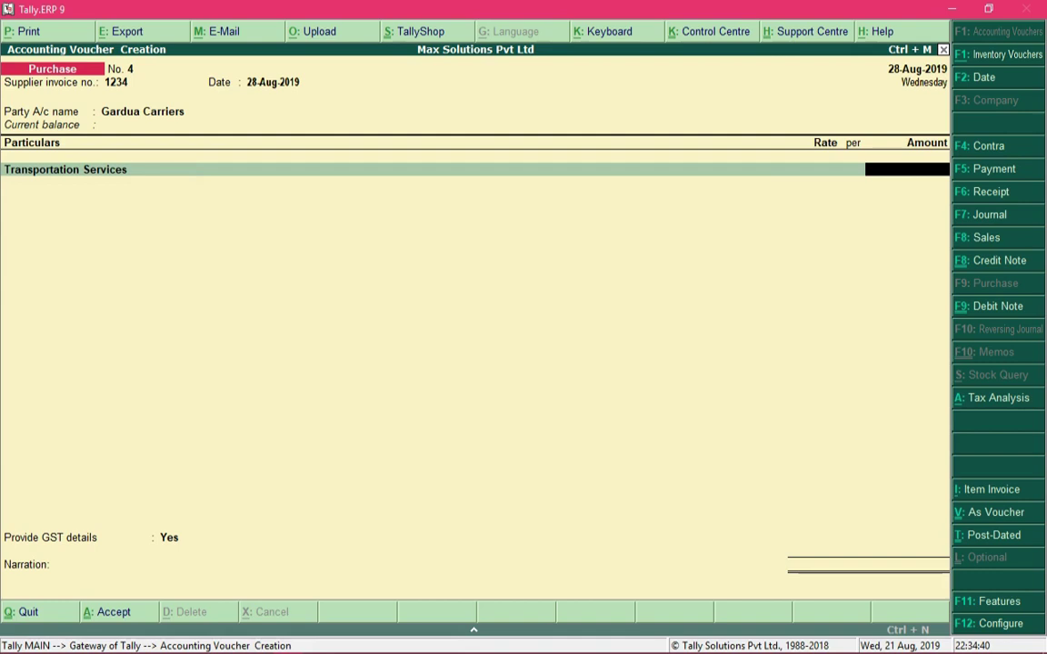
{"action": "key", "text": "BackSpace"}
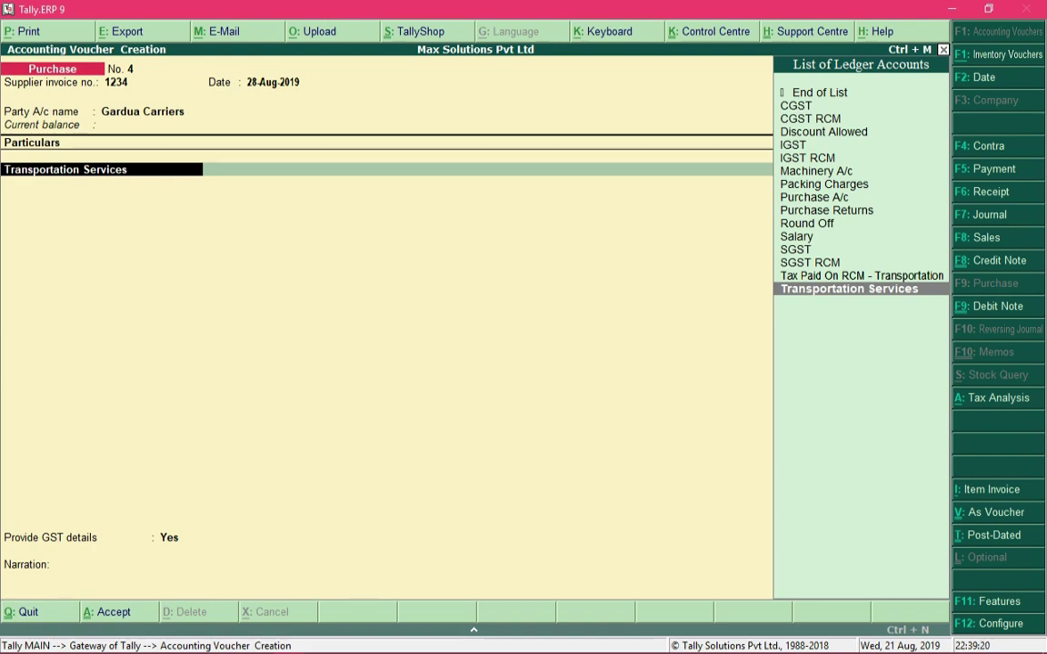
{"action": "key", "text": "Return"}
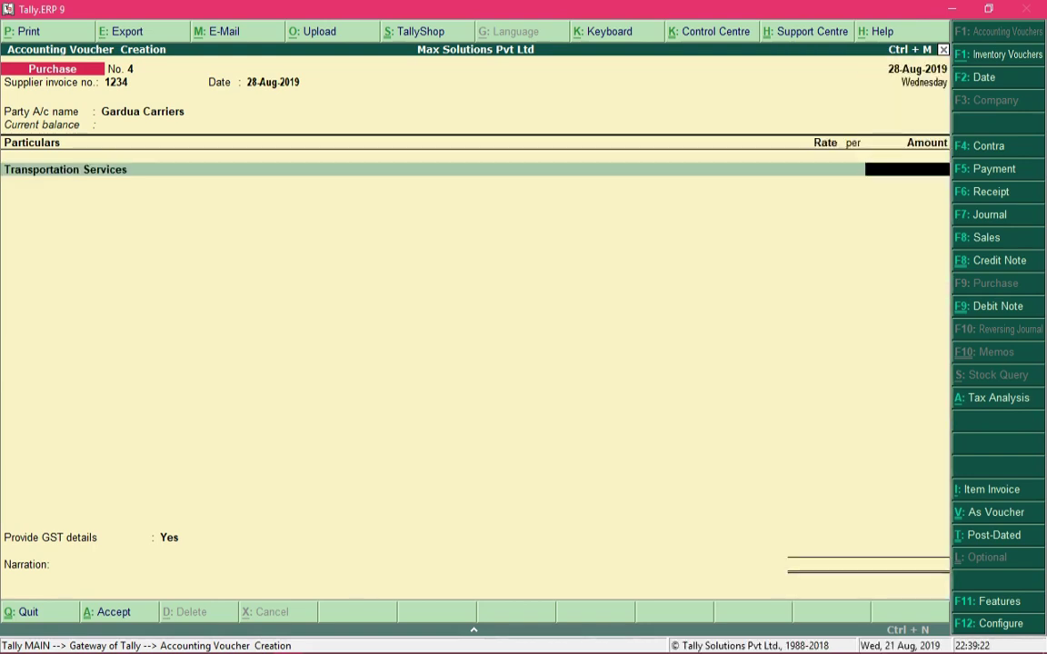
{"action": "type", "text": "3000"}
{"action": "key", "text": "Return"}
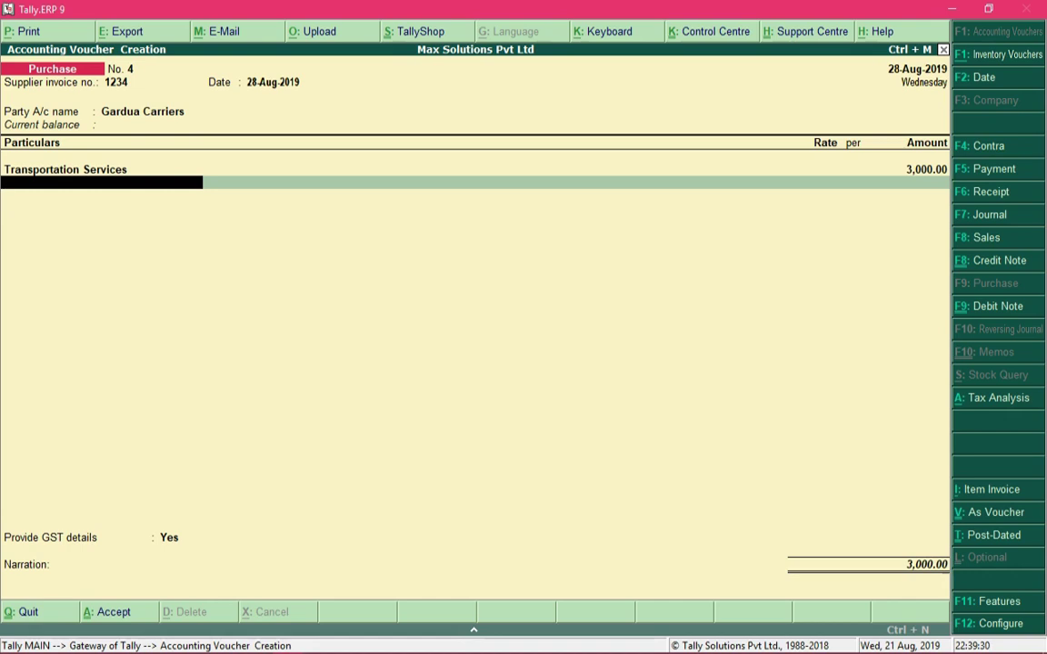
- Open the tax analysis of the Gardua Carriers purchase voucher and expand it to the detailed view
{"action": "key", "text": "alt+a"}
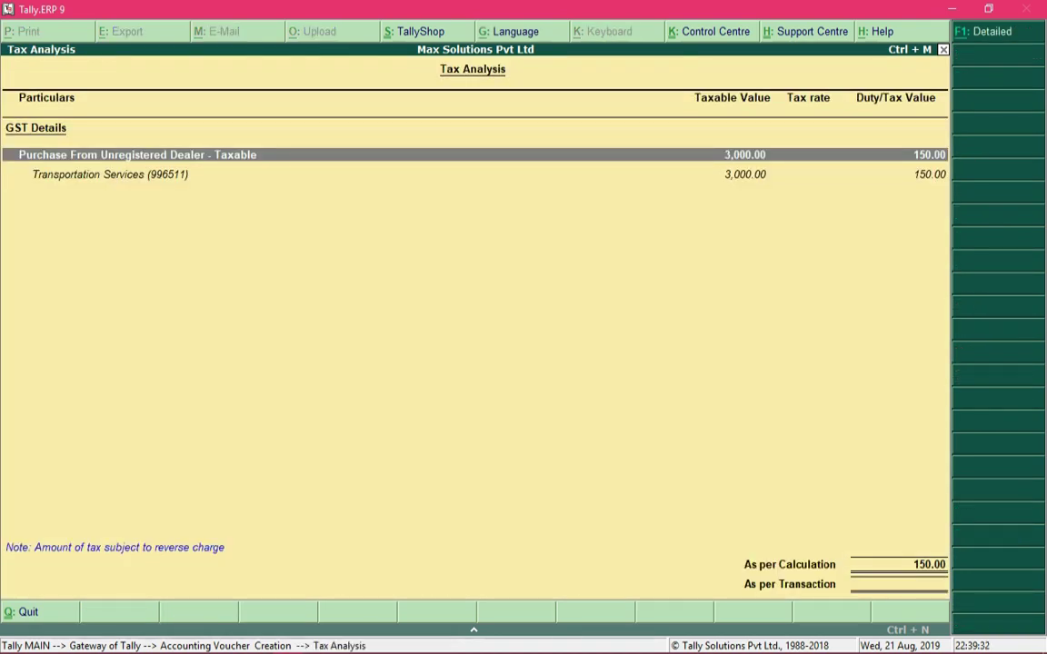
{"action": "left_click", "coordinate": [109, 175]}
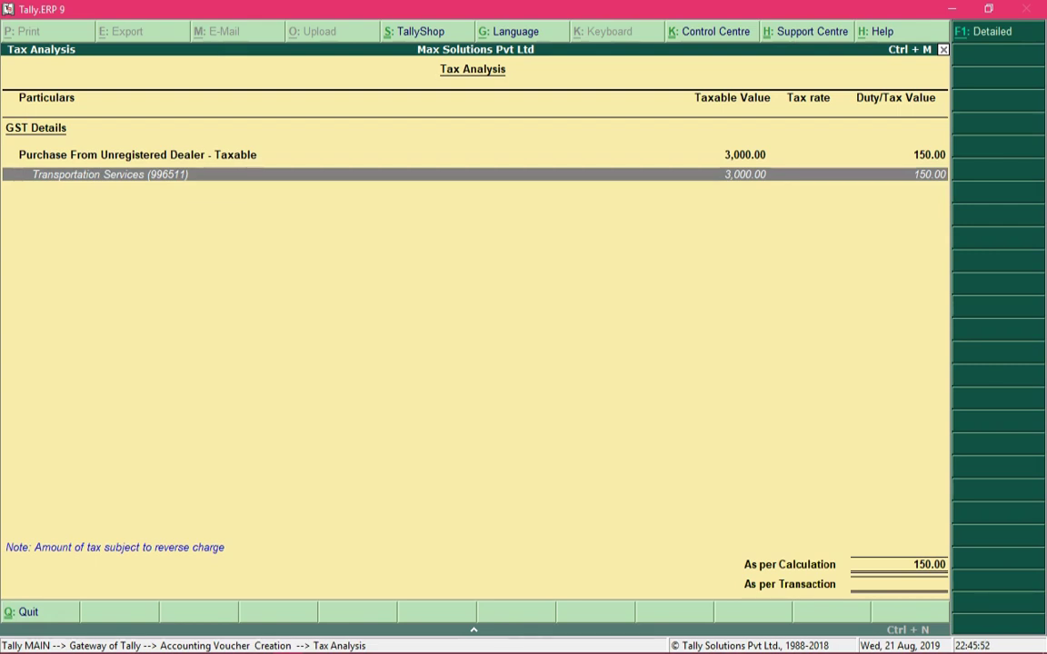
{"action": "key", "text": "alt+F1"}
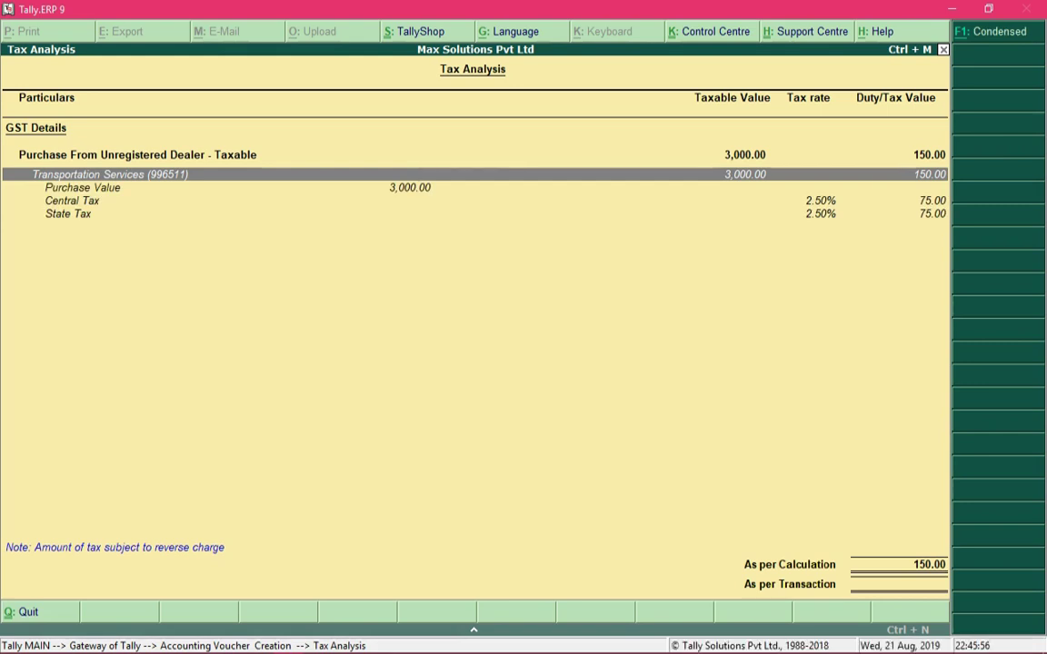
- Examine the purchase value, Central Tax and State Tax lines of the tax analysis, and return to the voucher
{"action": "key", "text": "Down"}
{"action": "key", "text": "Down"}
{"action": "key", "text": "Down"}
{"action": "key", "text": "Up"}
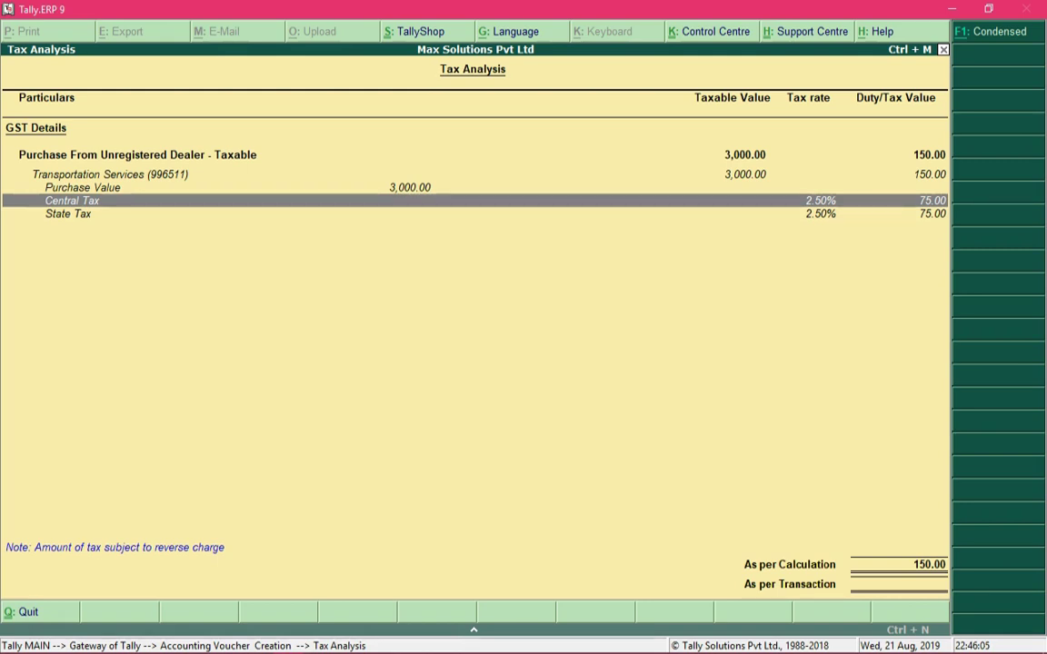
{"action": "left_click", "coordinate": [68, 214]}
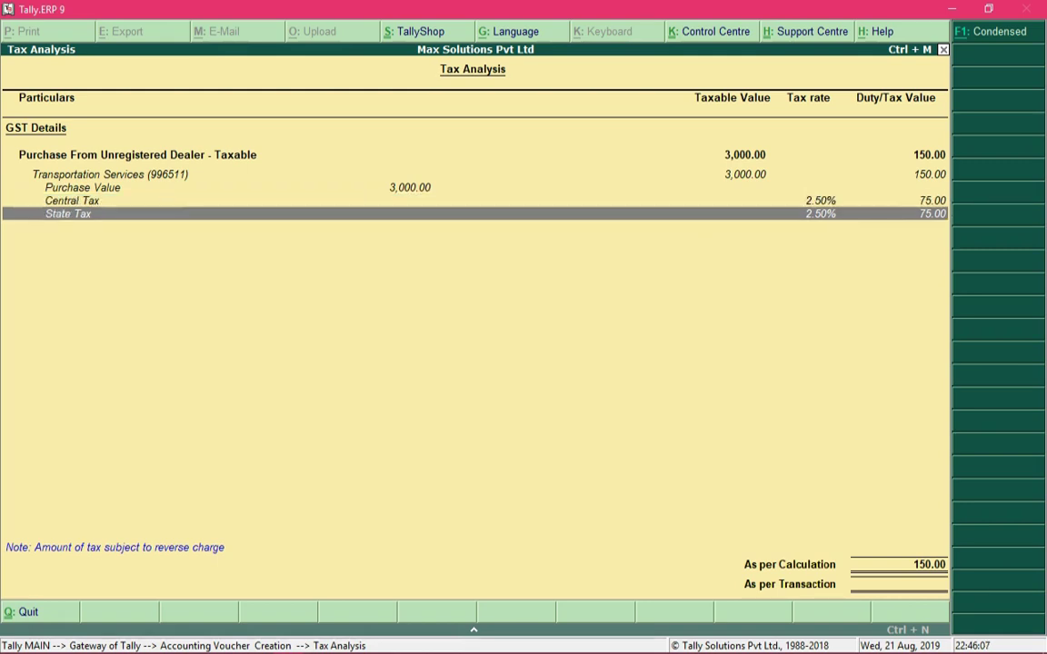
{"action": "left_click", "coordinate": [72, 200]}
{"action": "left_click", "coordinate": [68, 214]}
{"action": "left_click", "coordinate": [72, 200]}
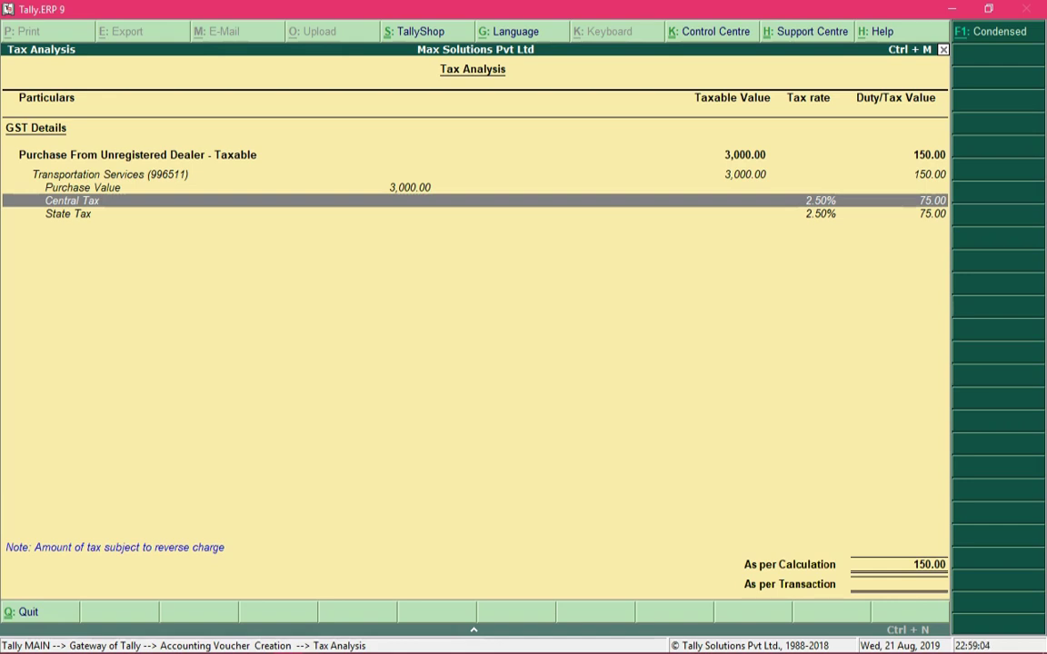
{"action": "left_click", "coordinate": [69, 214]}
{"action": "left_click", "coordinate": [72, 200]}
{"action": "left_click", "coordinate": [82, 188]}
{"action": "left_click", "coordinate": [72, 200]}
{"action": "left_click", "coordinate": [68, 214]}
{"action": "left_click", "coordinate": [72, 200]}
{"action": "left_click", "coordinate": [69, 213]}
{"action": "left_click", "coordinate": [72, 200]}
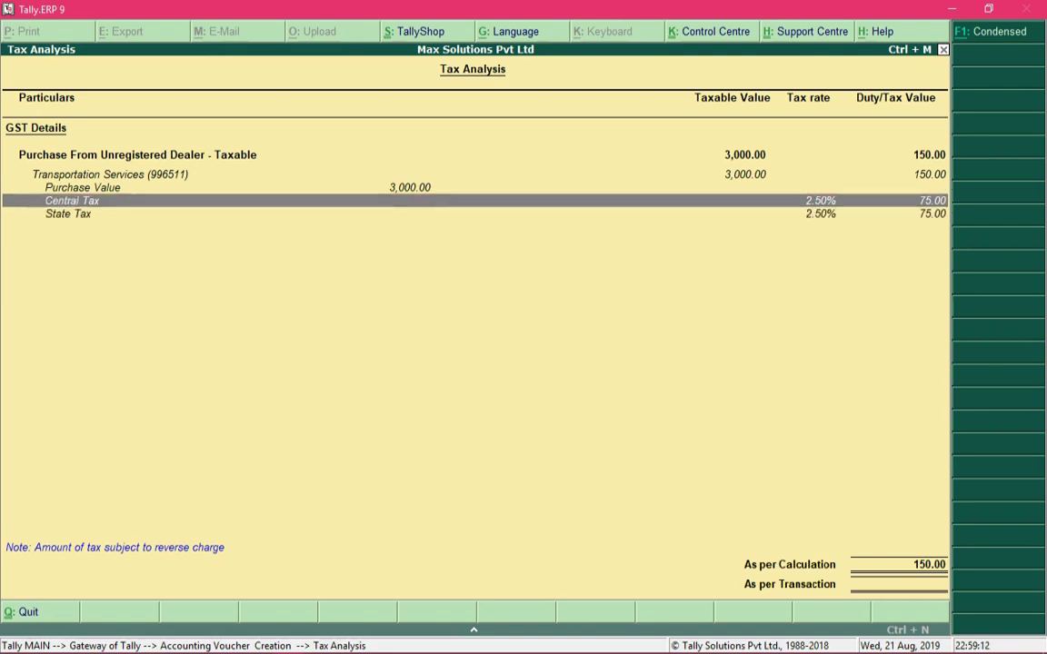
{"action": "key", "text": "Escape"}
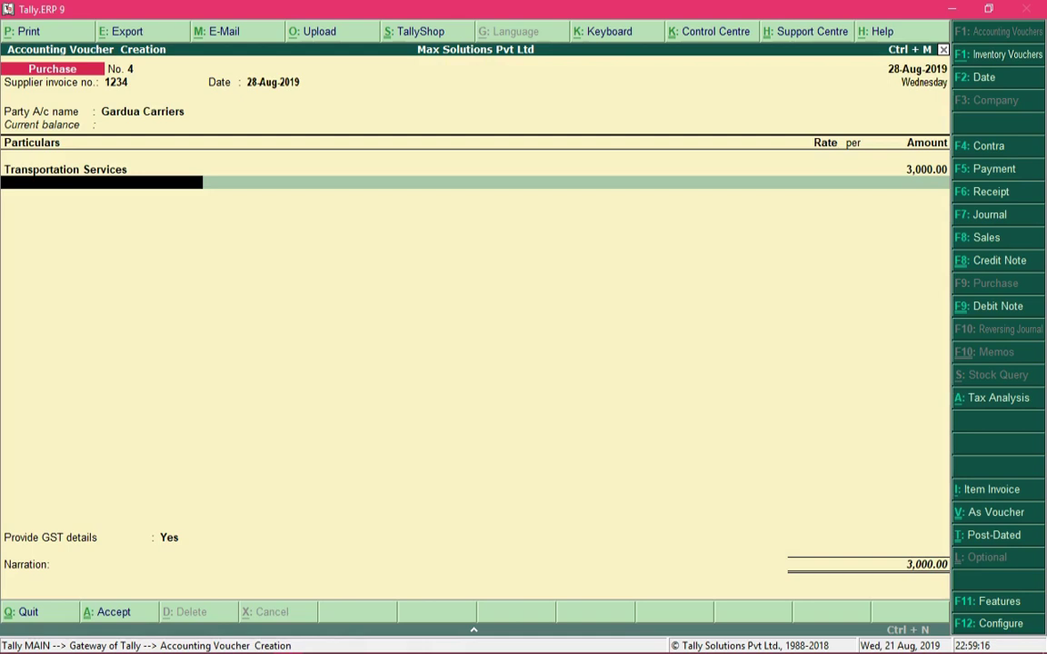
- Save the Gardua Carriers purchase voucher and quit voucher creation to the Gateway of Tally
{"action": "key", "text": "ctrl+a"}
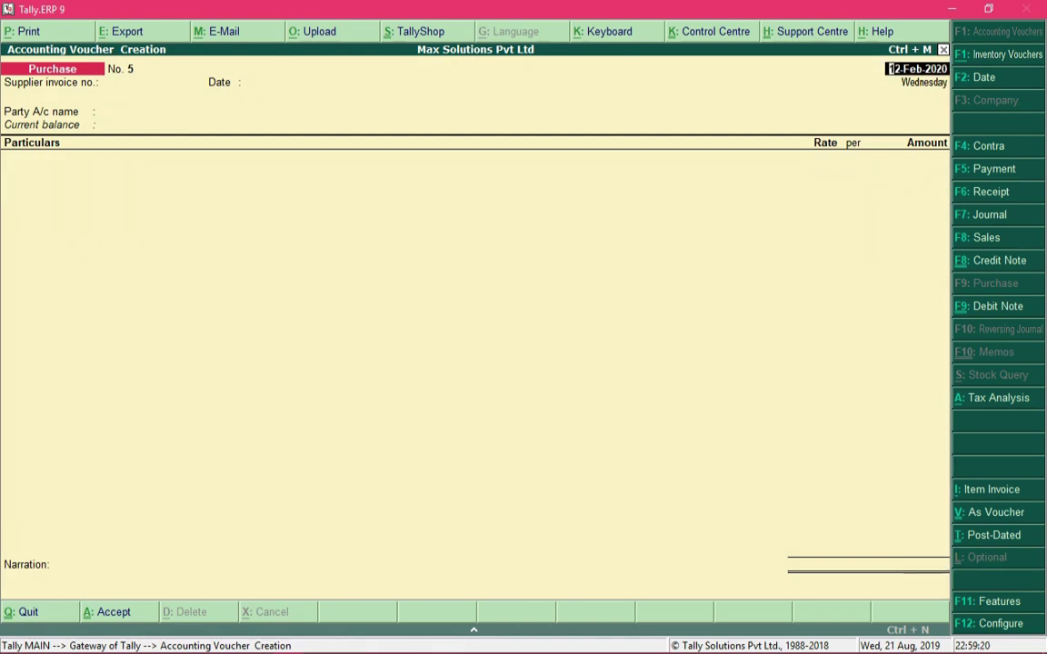
{"action": "key", "text": "BackSpace"}
{"action": "key", "text": "Escape"}
{"action": "key", "text": "y"}
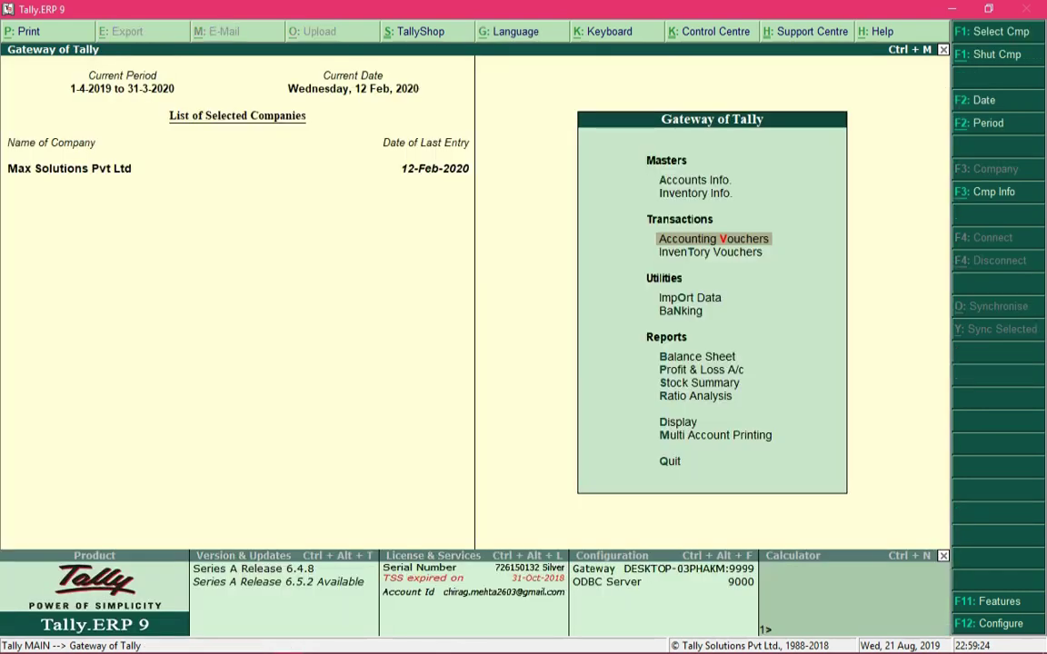
- Open the GSTR-2 report from the GST statutory reports
{"action": "key", "text": "Down"}
{"action": "key", "text": "Down"}
{"action": "key", "text": "Down"}
{"action": "key", "text": "Down"}
{"action": "key", "text": "Down"}
{"action": "key", "text": "Down"}
{"action": "key", "text": "Down"}
{"action": "key", "text": "Down"}
{"action": "key", "text": "Return"}
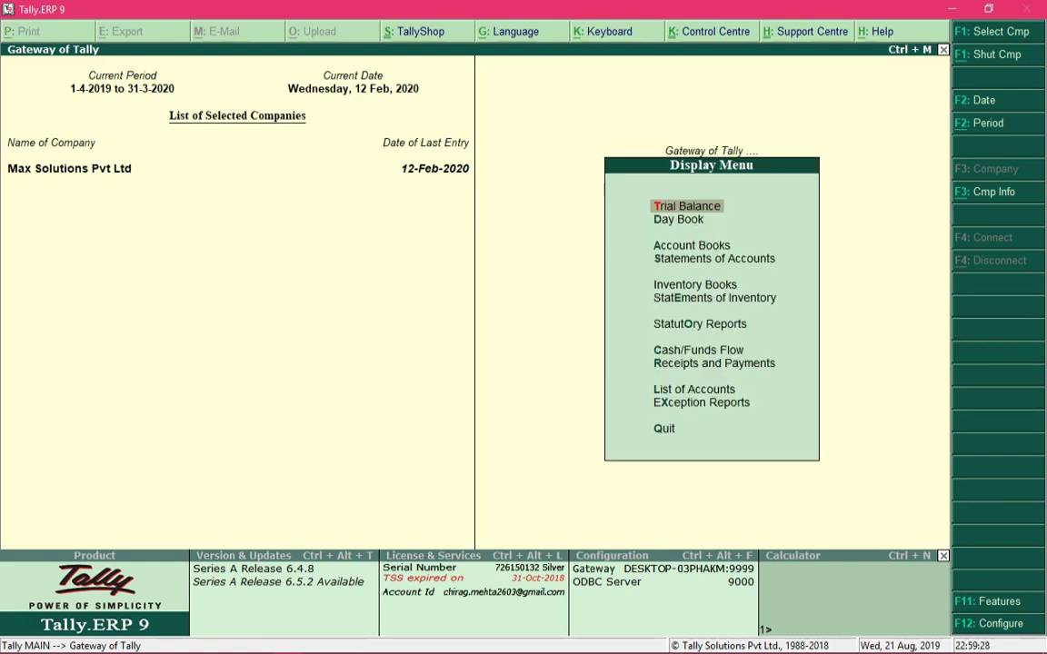
{"action": "key", "text": "Down"}
{"action": "key", "text": "Down"}
{"action": "key", "text": "Down"}
{"action": "key", "text": "Down"}
{"action": "key", "text": "Down"}
{"action": "key", "text": "Down"}
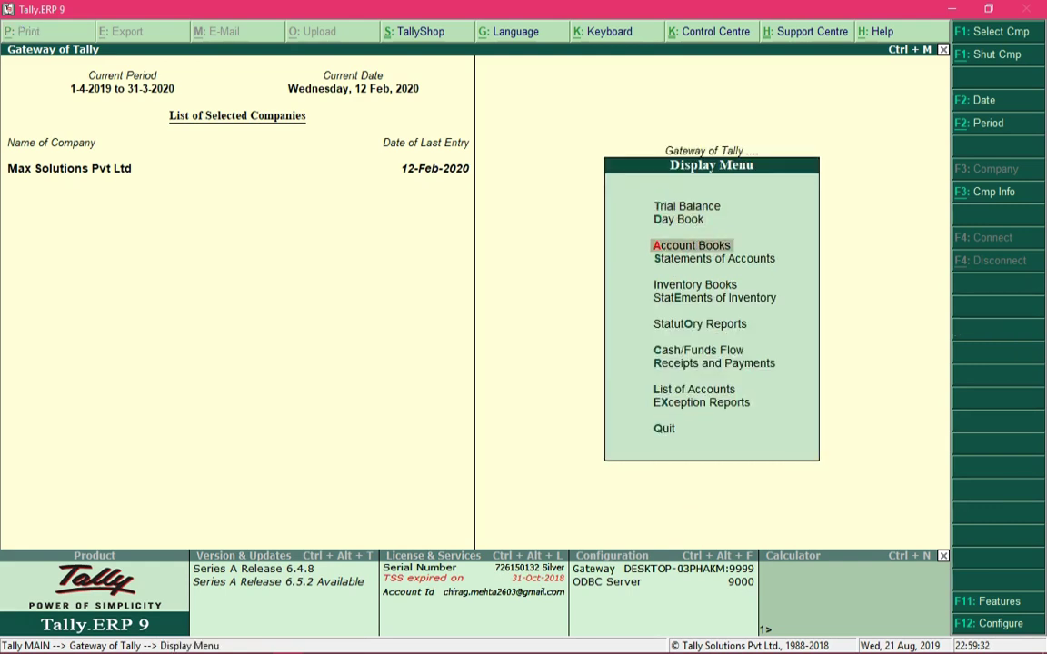
{"action": "key", "text": "Return"}
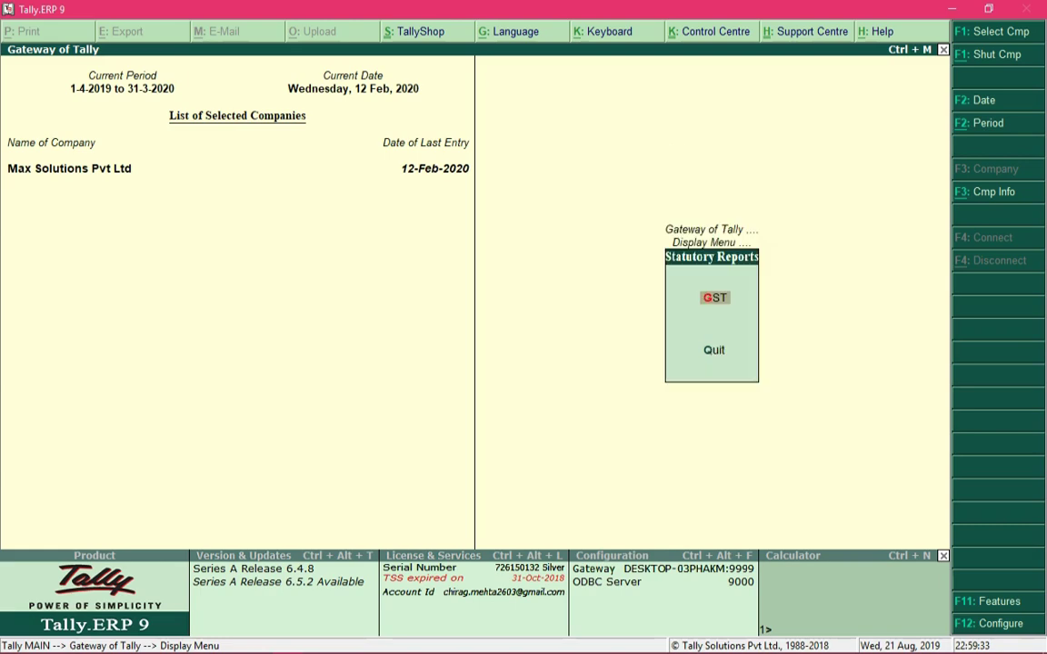
{"action": "key", "text": "Return"}
{"action": "key", "text": "Down"}
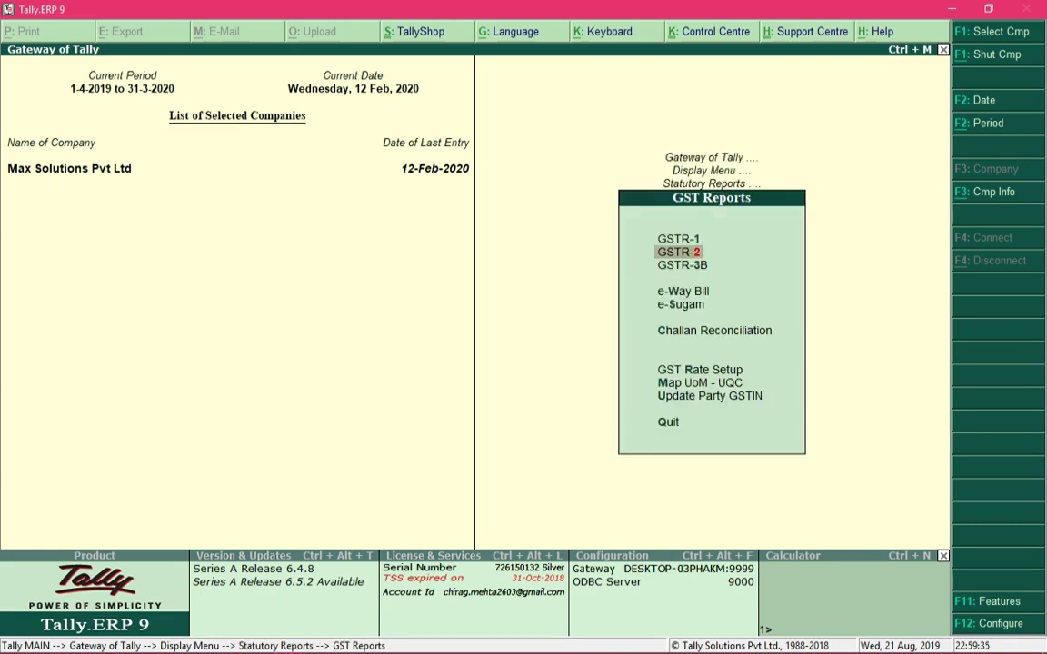
{"action": "key", "text": "Return"}
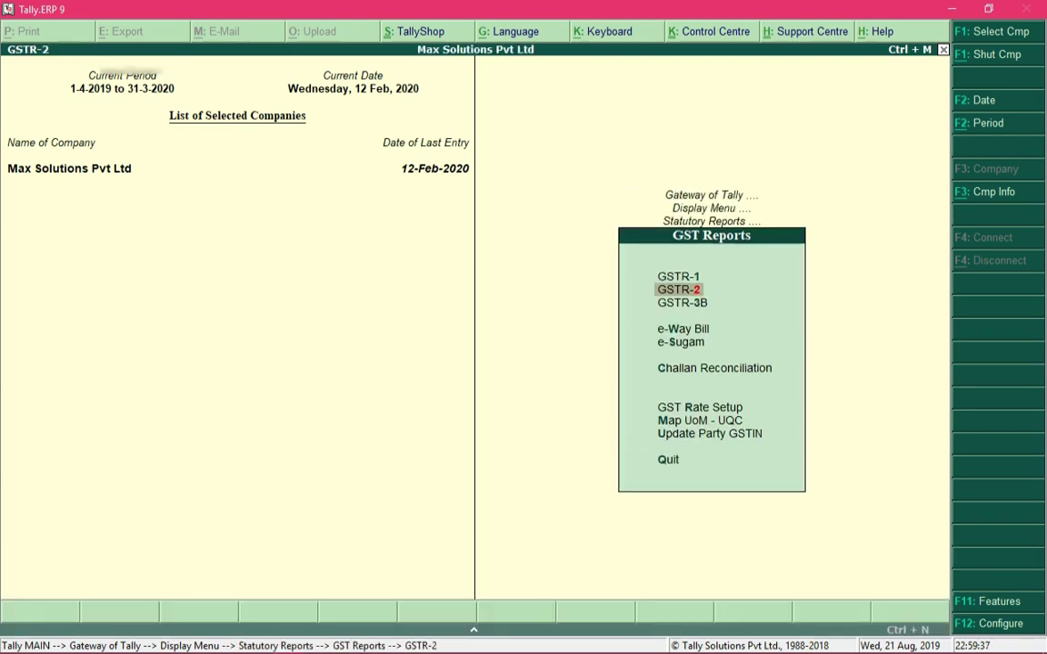
- Set the GSTR-2 report period from 1-8 to 31-8
{"action": "key", "text": "F2"}
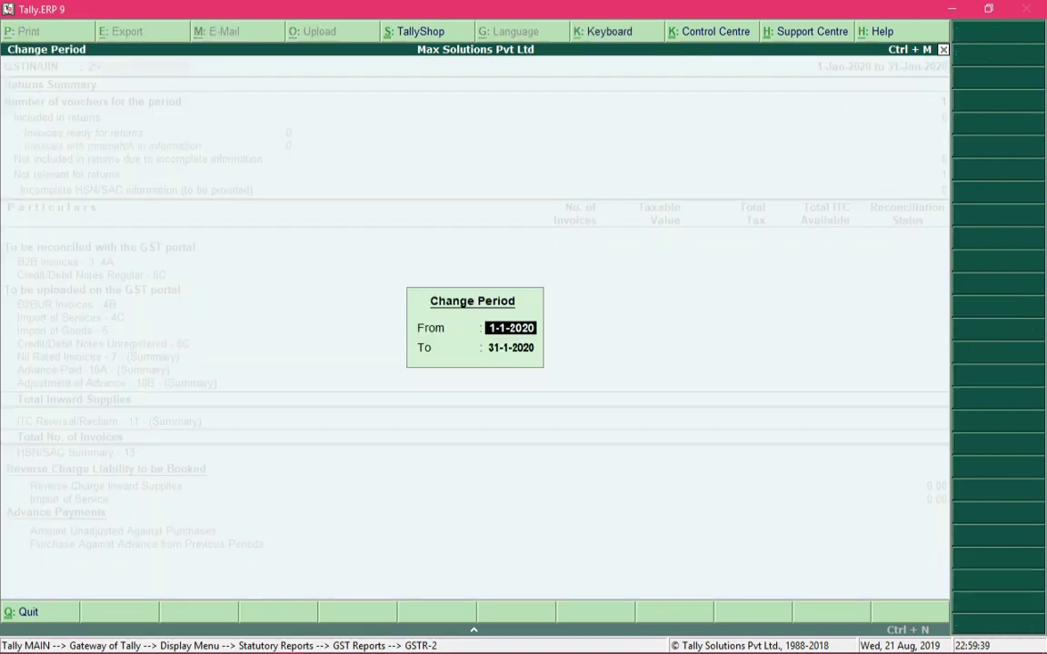
{"action": "type", "text": "1-8"}
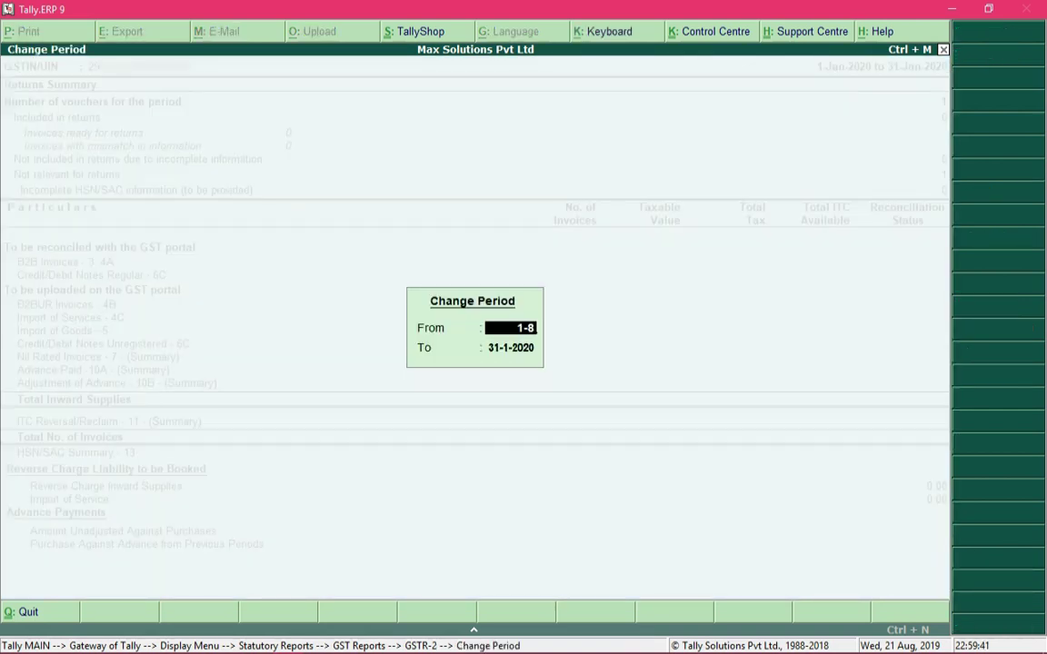
{"action": "key", "text": "Return"}
{"action": "type", "text": "31-8"}
{"action": "key", "text": "Return"}
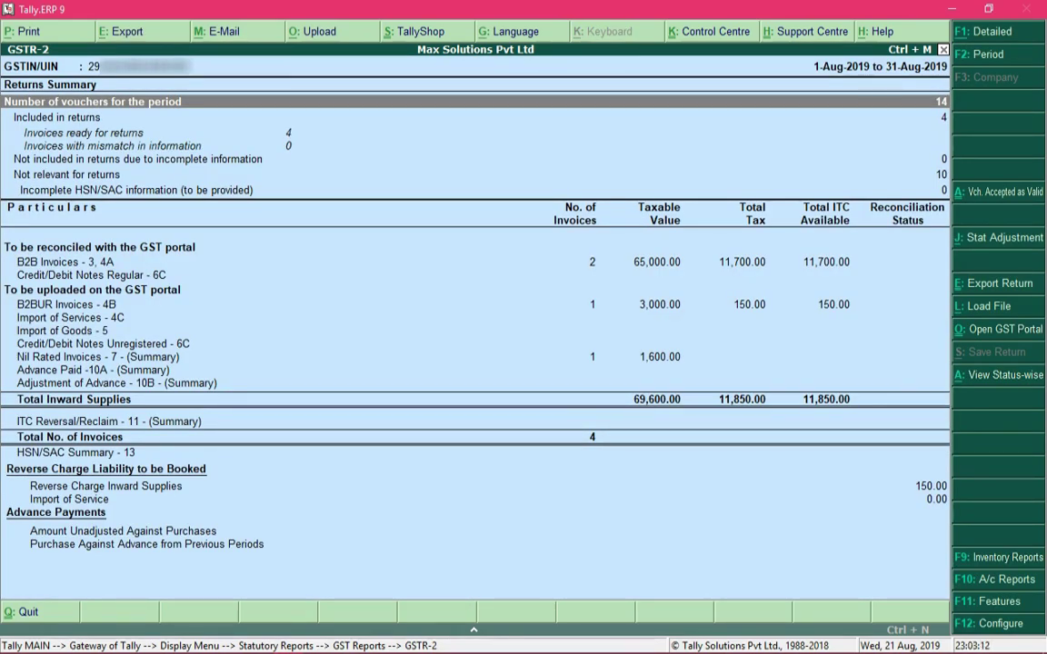
- Examine the B2B, B2BUR and nil rated invoice lines of the August GSTR-2 report
{"action": "key", "text": "Down"}
{"action": "key", "text": "Down"}
{"action": "key", "text": "Down"}
{"action": "key", "text": "Down"}
{"action": "key", "text": "Down"}
{"action": "key", "text": "Down"}
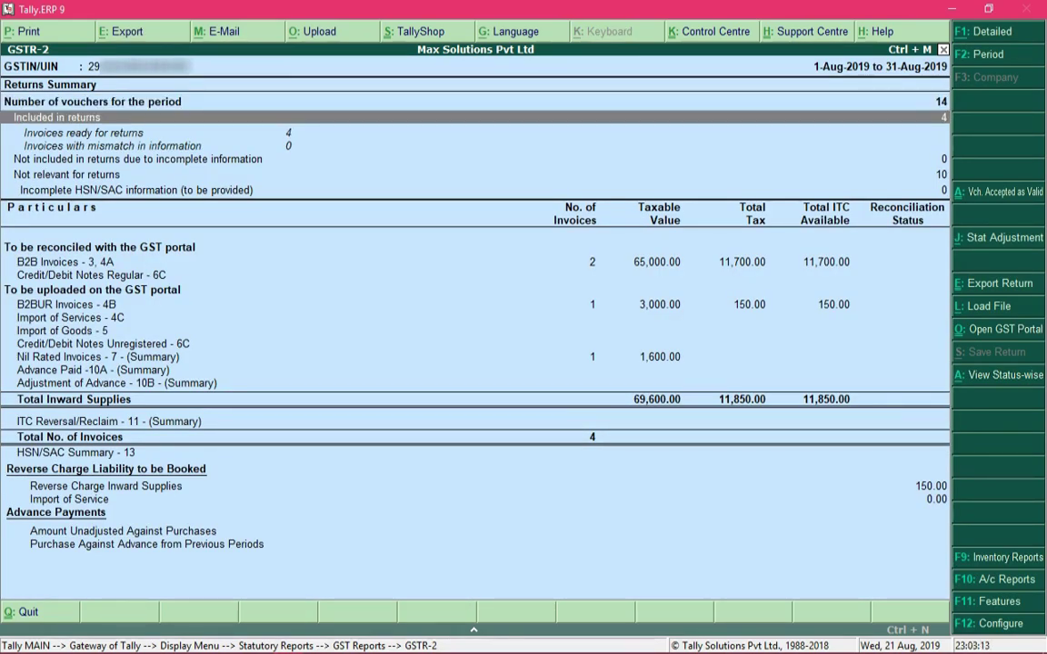
{"action": "key", "text": "Down"}
{"action": "key", "text": "Down"}
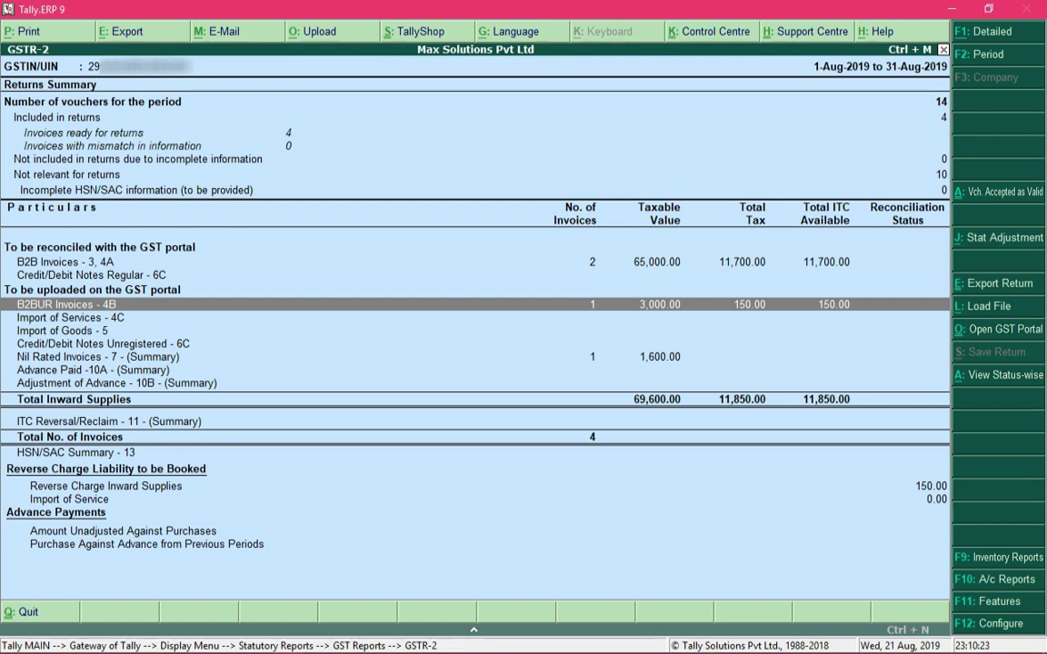
{"action": "key", "text": "Down"}
{"action": "key", "text": "Down"}
{"action": "key", "text": "Down"}
{"action": "key", "text": "Down"}
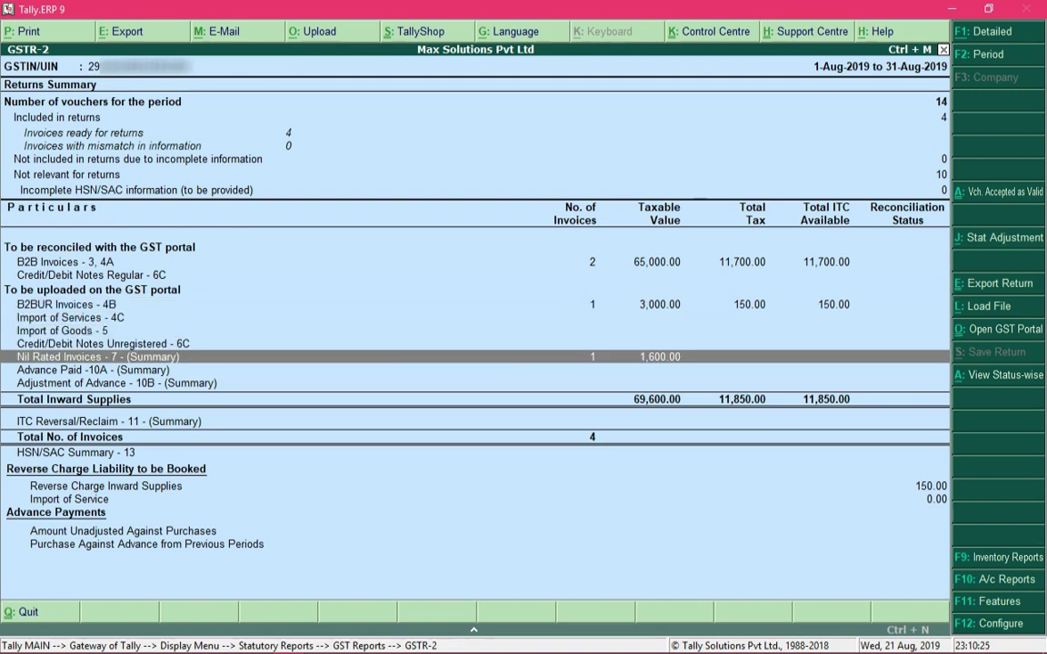
{"action": "key", "text": "Up"}
{"action": "key", "text": "Up"}
{"action": "key", "text": "Up"}
{"action": "key", "text": "Up"}
{"action": "key", "text": "Up"}
{"action": "key", "text": "Up"}
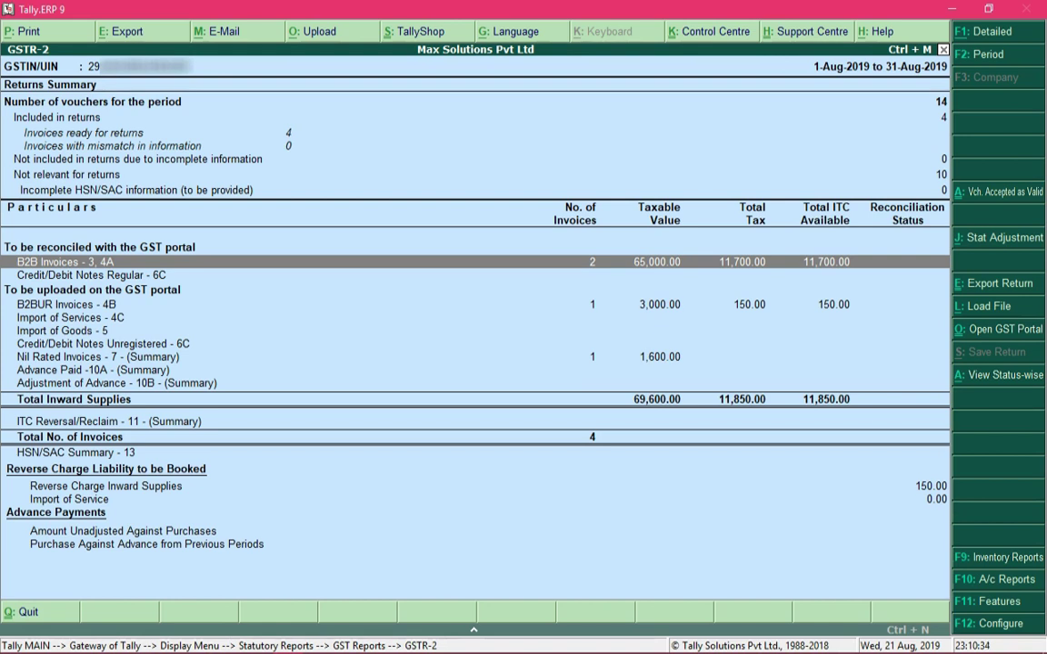
{"action": "key", "text": "Down"}
{"action": "key", "text": "Down"}
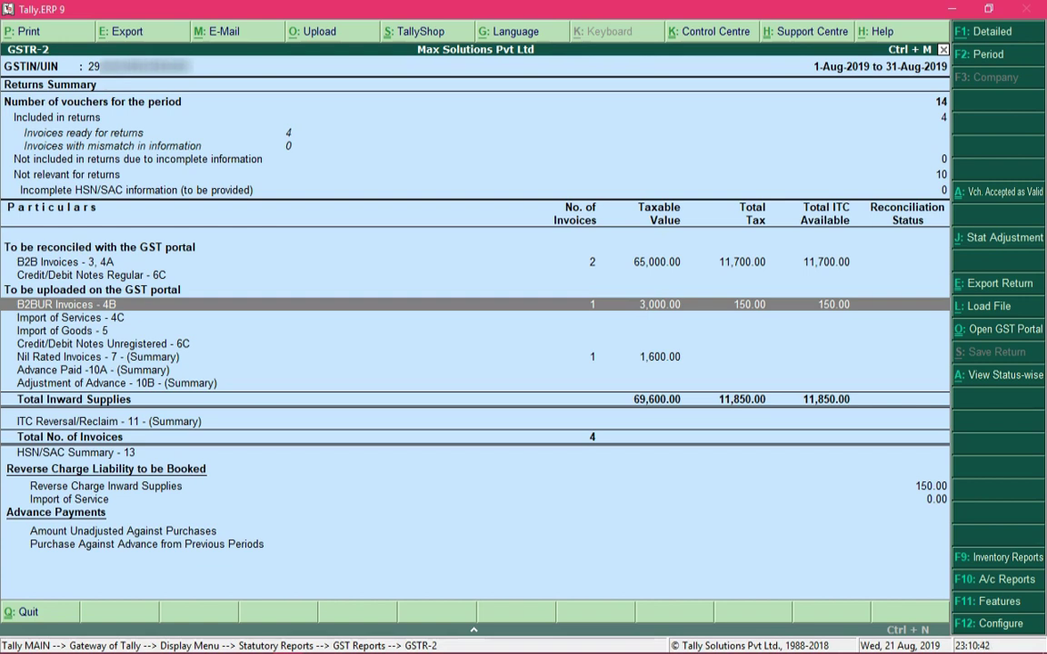
{"action": "key", "text": "Down"}
{"action": "key", "text": "Down"}
{"action": "key", "text": "Down"}
{"action": "key", "text": "Down"}
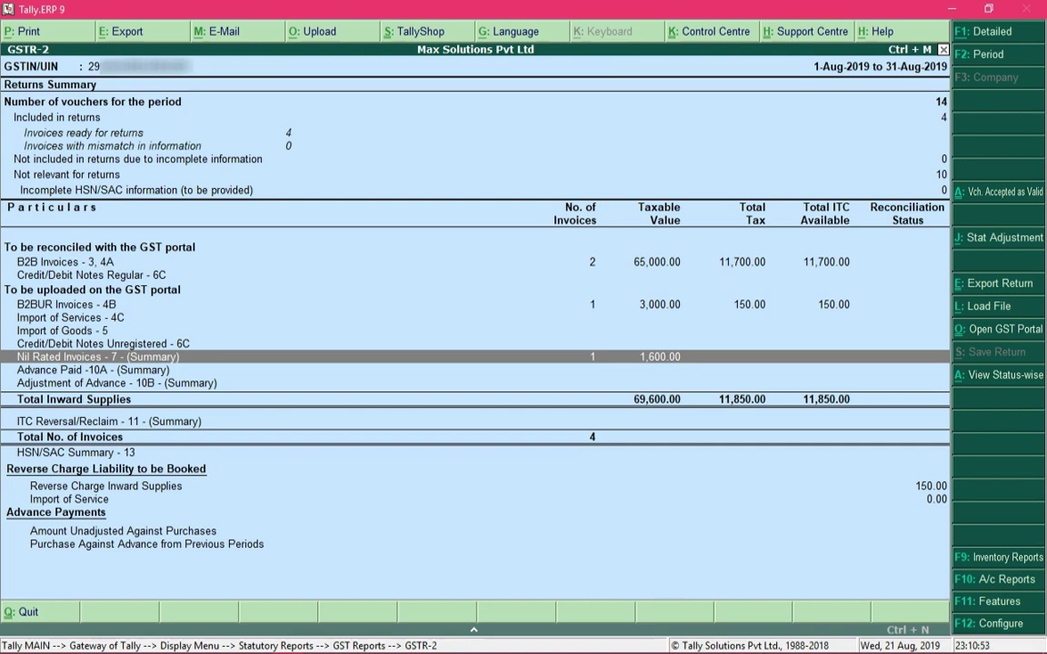
{"action": "key", "text": "Up"}
{"action": "key", "text": "Up"}
{"action": "key", "text": "Up"}
{"action": "key", "text": "Up"}
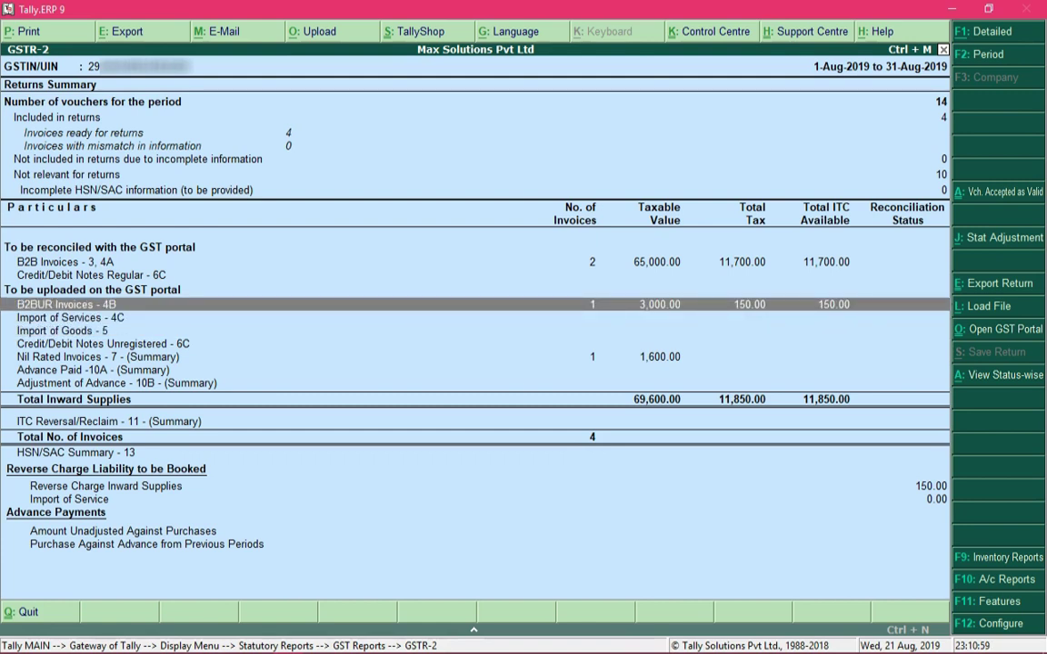
- Open Reverse Charge Inward Supplies under the liability to be booked and start a GST stat adjustment journal from it
{"action": "key", "text": "Down"}
{"action": "key", "text": "Down"}
{"action": "key", "text": "Down"}
{"action": "key", "text": "Down"}
{"action": "key", "text": "Down"}
{"action": "key", "text": "Down"}
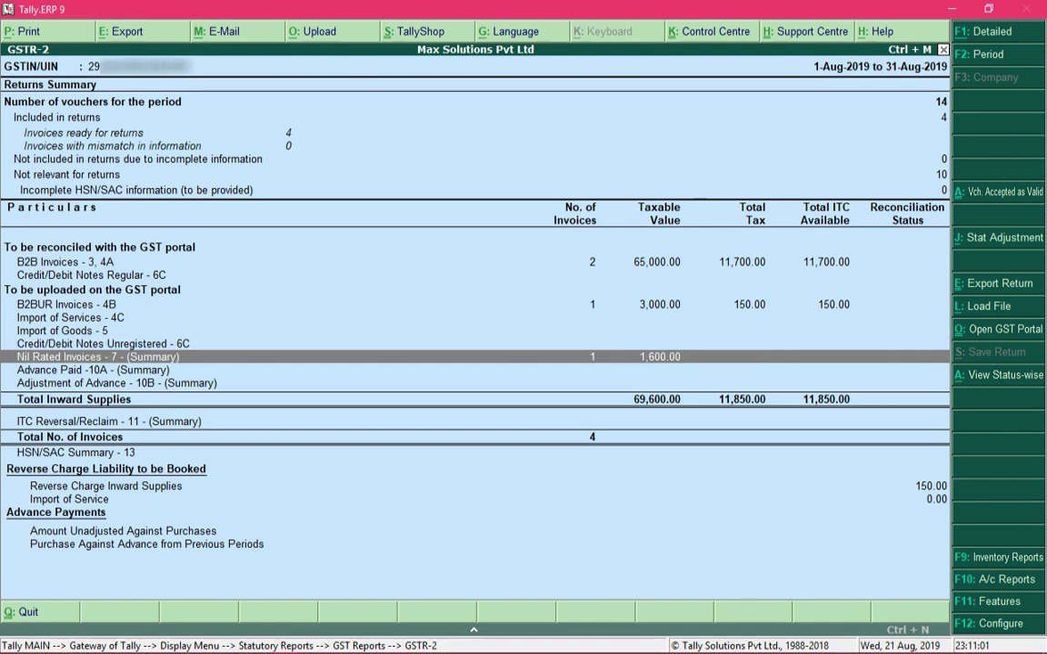
{"action": "key", "text": "Down"}
{"action": "key", "text": "Down"}
{"action": "key", "text": "Down"}
{"action": "key", "text": "Down"}
{"action": "key", "text": "Up"}
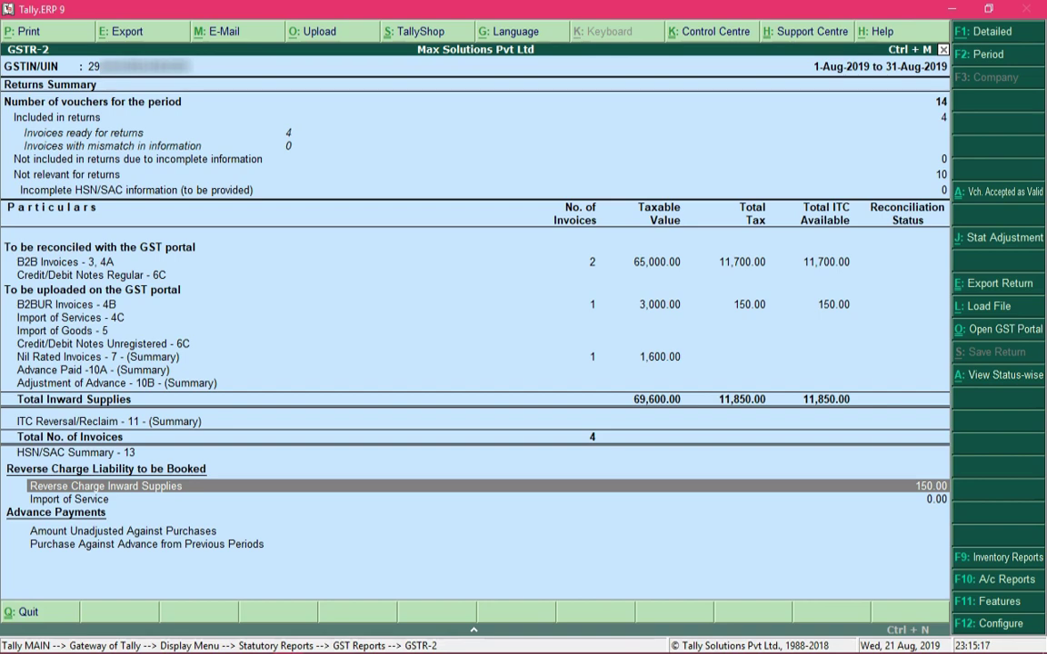
{"action": "key", "text": "Return"}
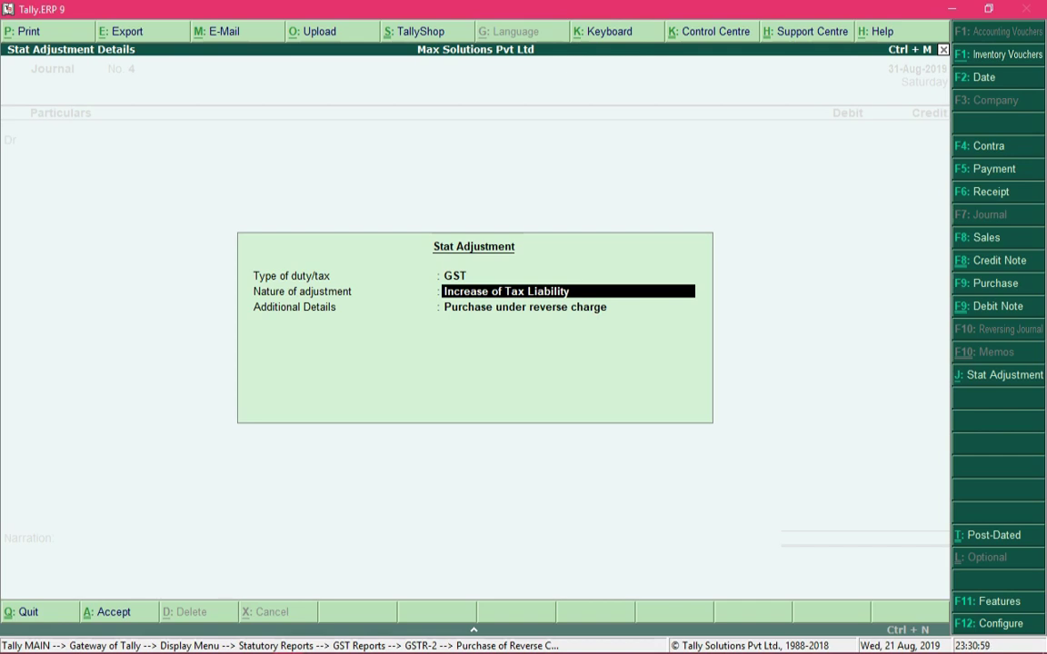
- Set the nature of adjustment to Increase of Tax Liability with Purchase under reverse charge as additional details
{"action": "key", "text": "BackSpace"}
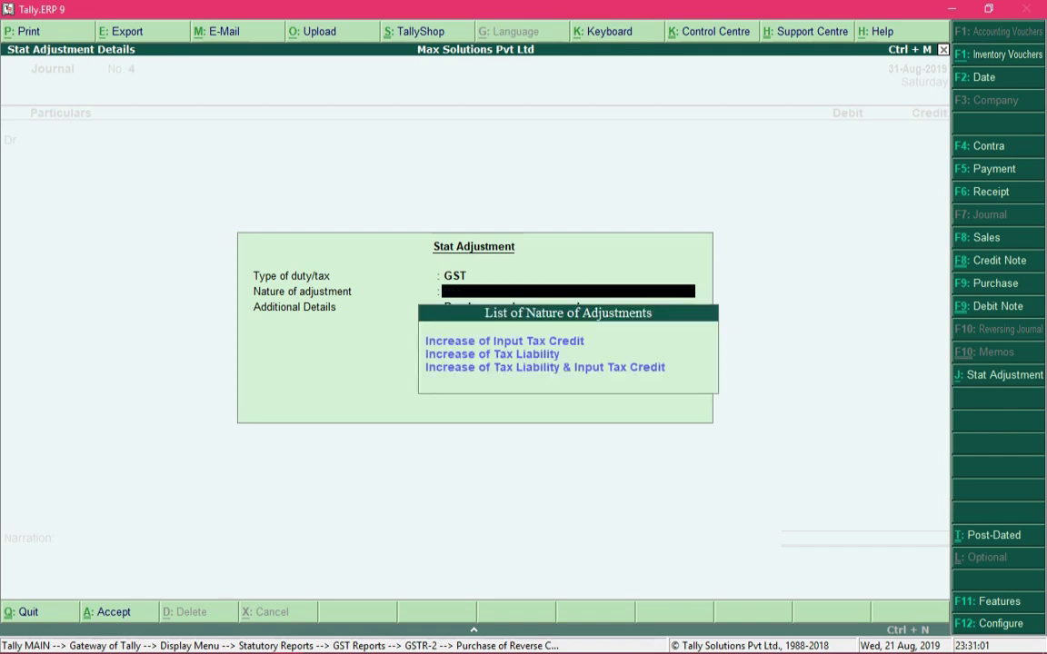
{"action": "key", "text": "Down"}
{"action": "key", "text": "Down"}
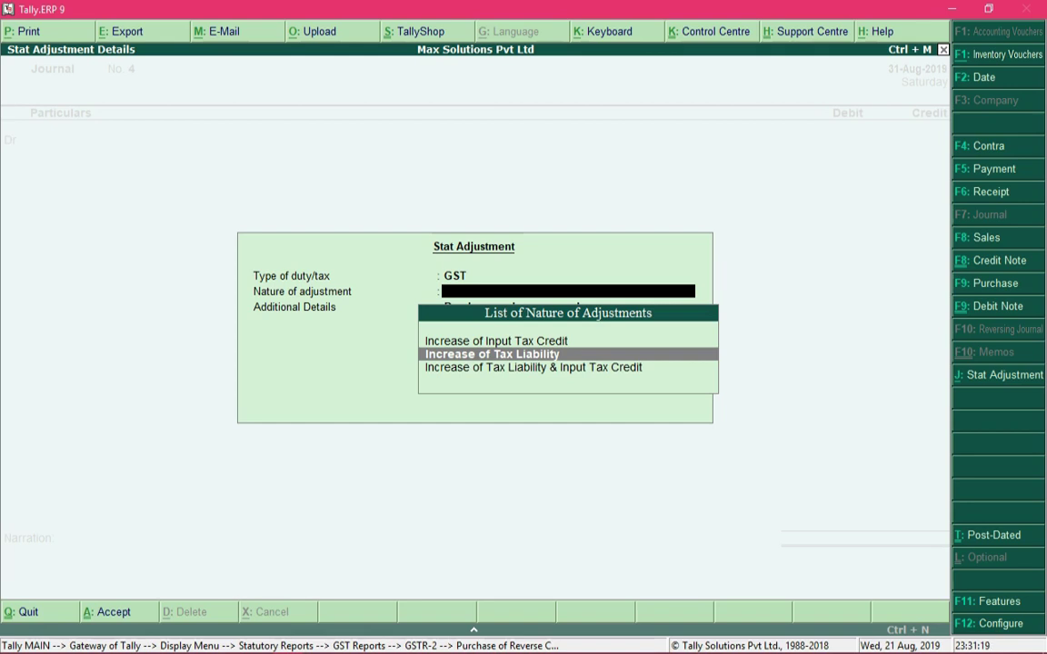
{"action": "key", "text": "Return"}
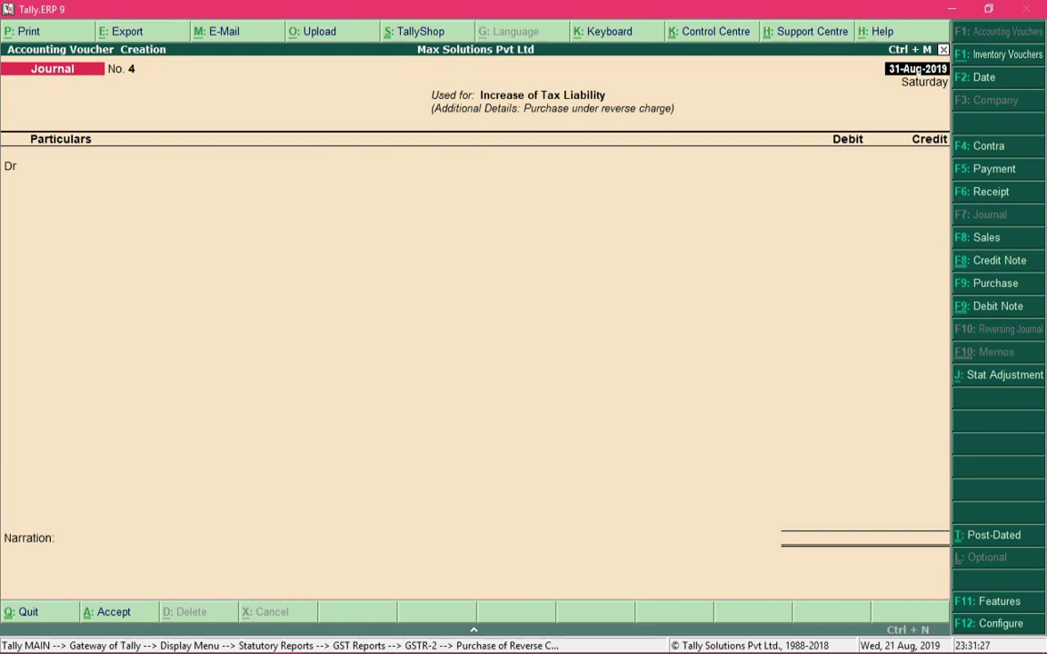
- Keep the journal date 31-Aug-2019 and debit Tax Paid On RCM - Transportation with 150
{"action": "key", "text": "Return"}
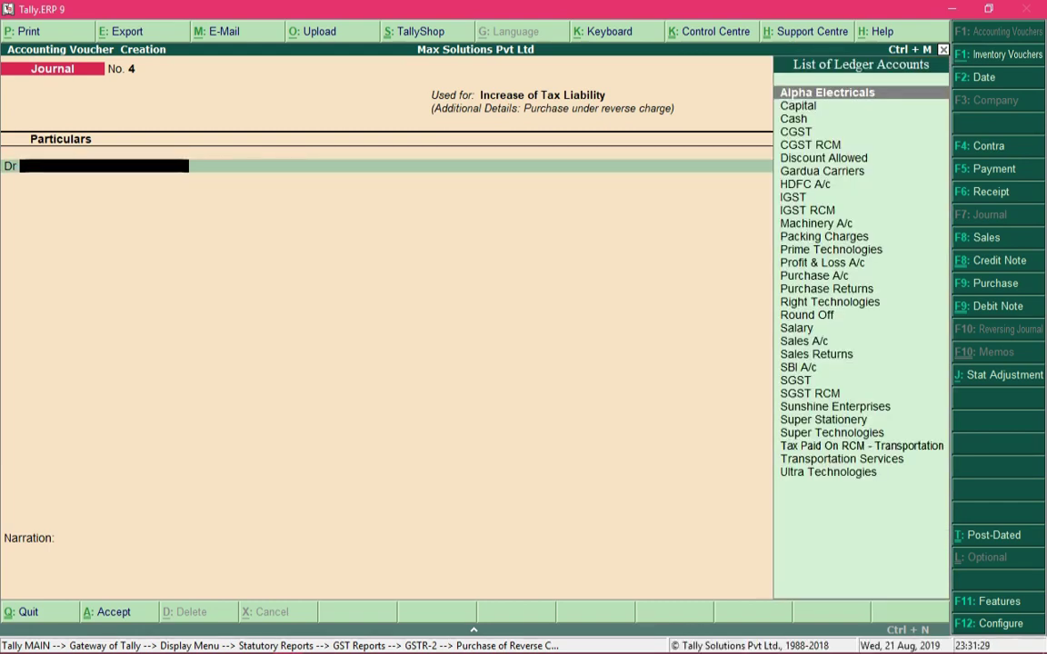
{"action": "type", "text": "Tax Paid On RCM - Transportation"}
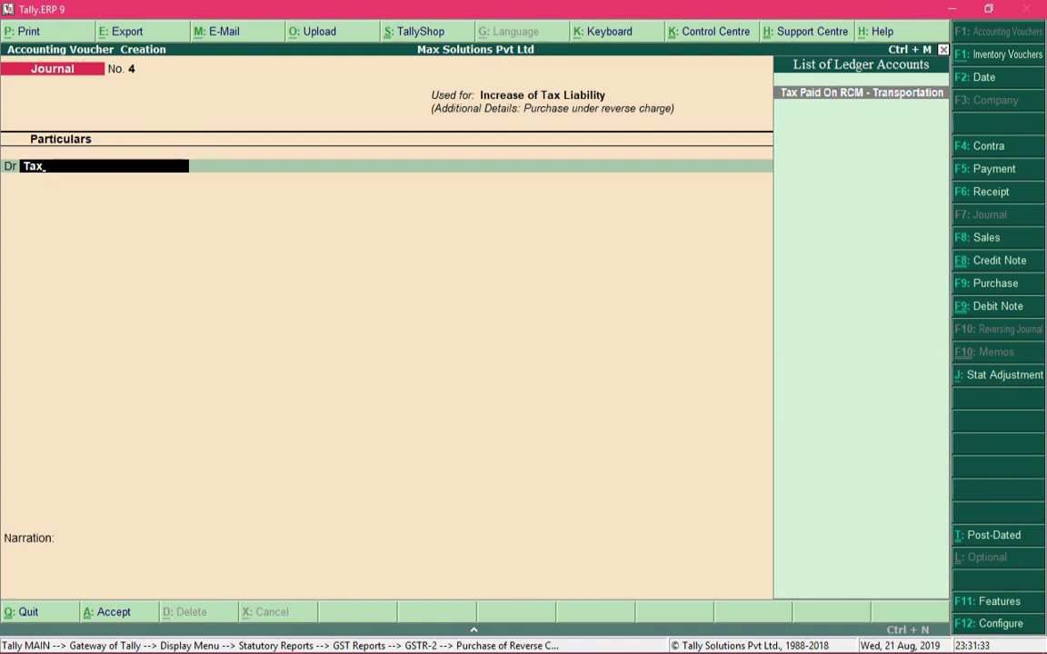
{"action": "key", "text": "Return"}
{"action": "type", "text": "150"}
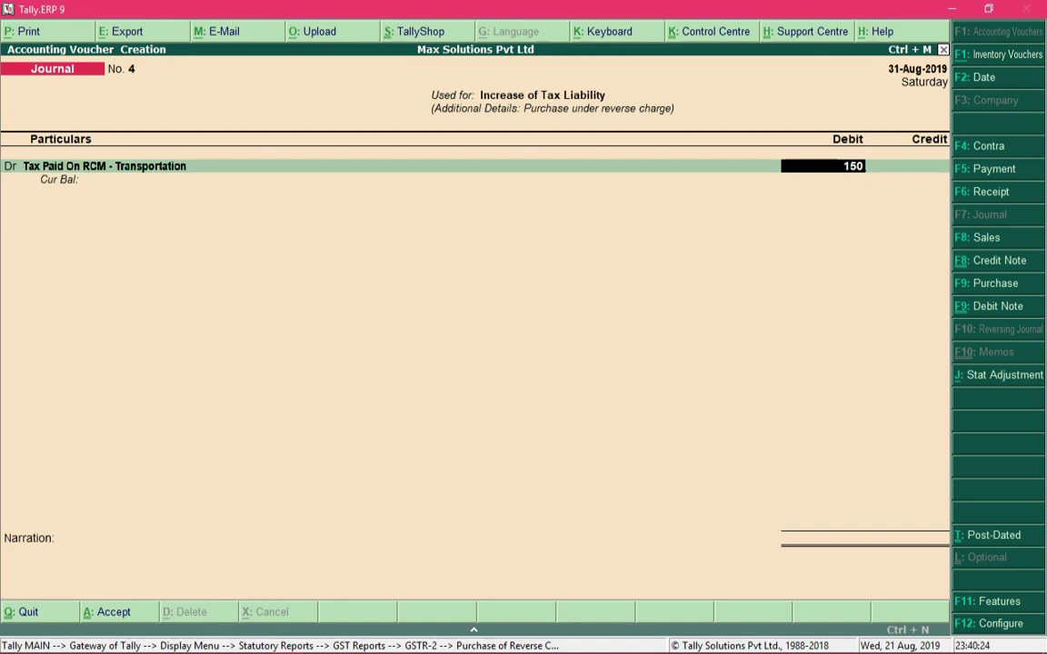
{"action": "key", "text": "Return"}
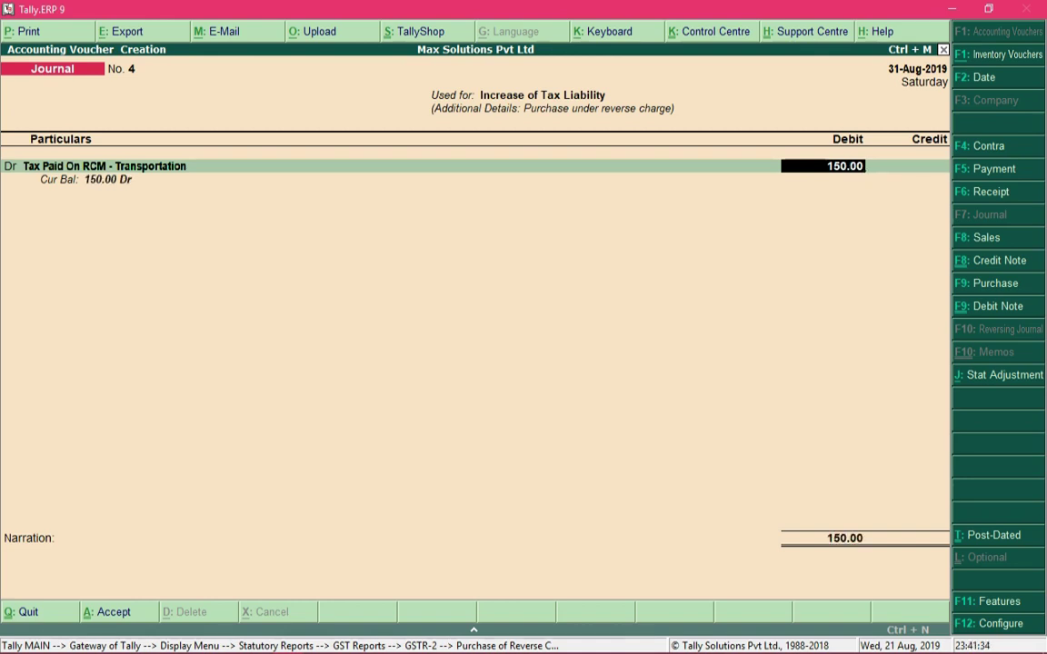
- Add SGST RCM as the credit ledger of the stat adjustment journal
{"action": "key", "text": "Return"}
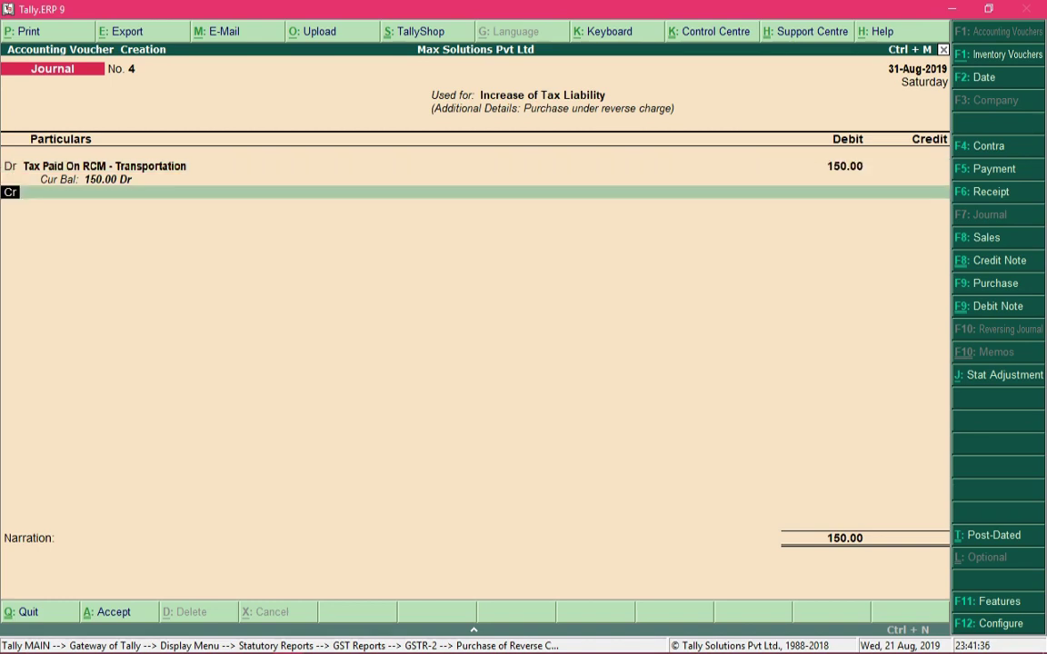
{"action": "key", "text": "Return"}
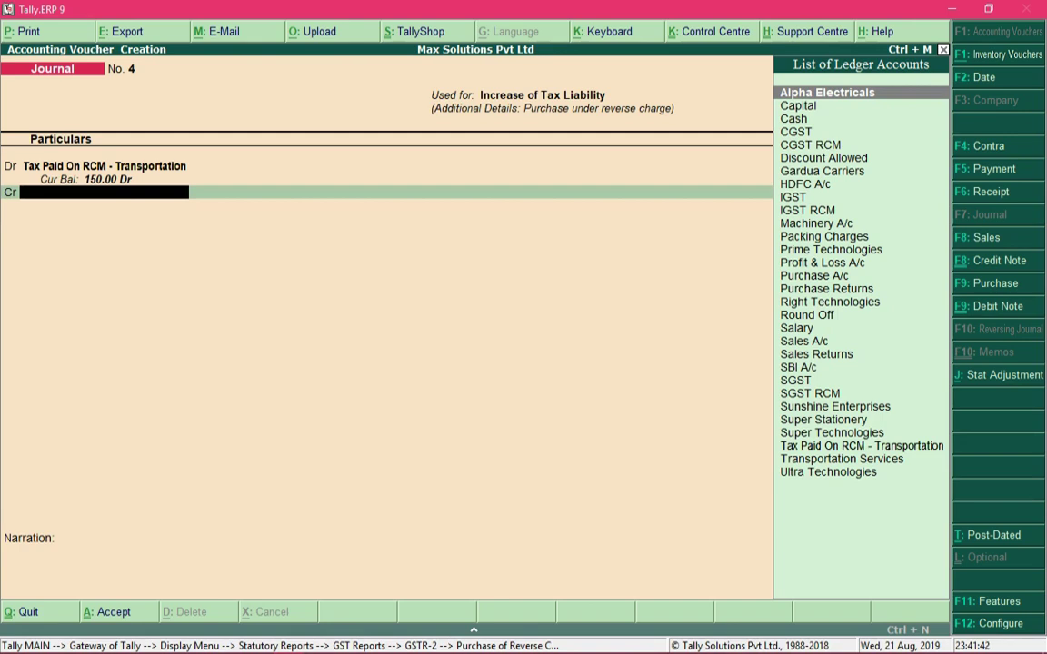
{"action": "type", "text": "Sgst"}
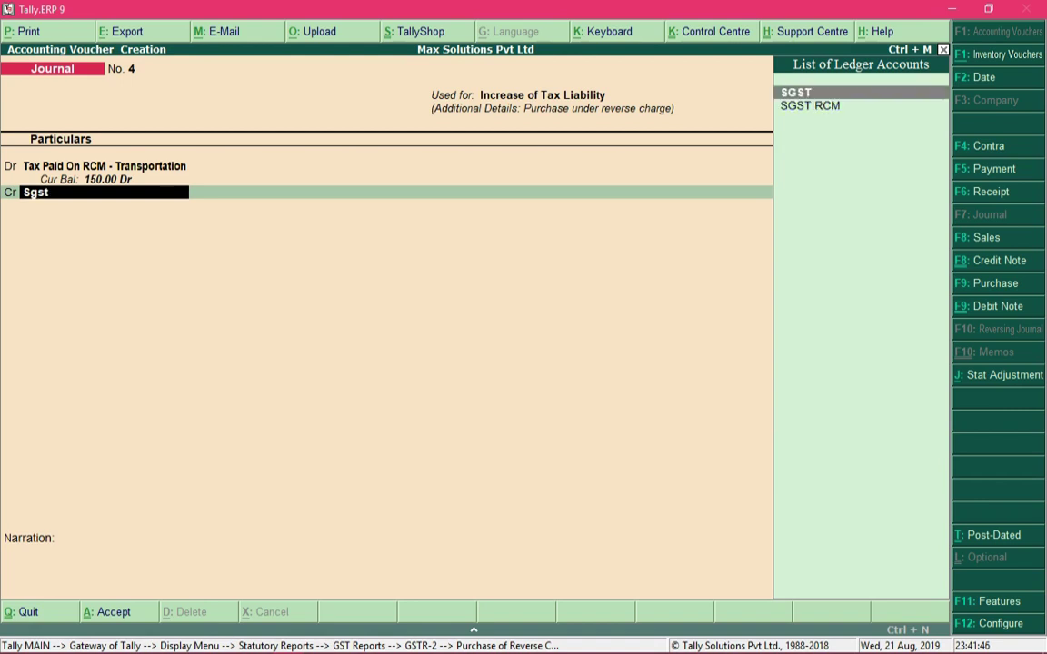
{"action": "key", "text": "Down"}
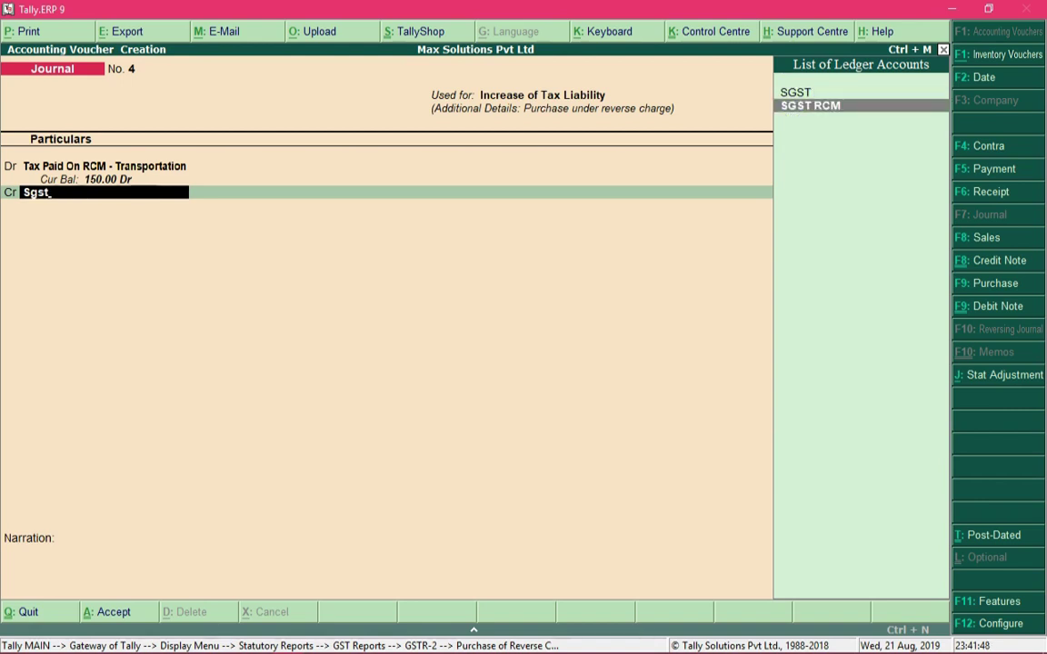
{"action": "key", "text": "Up"}
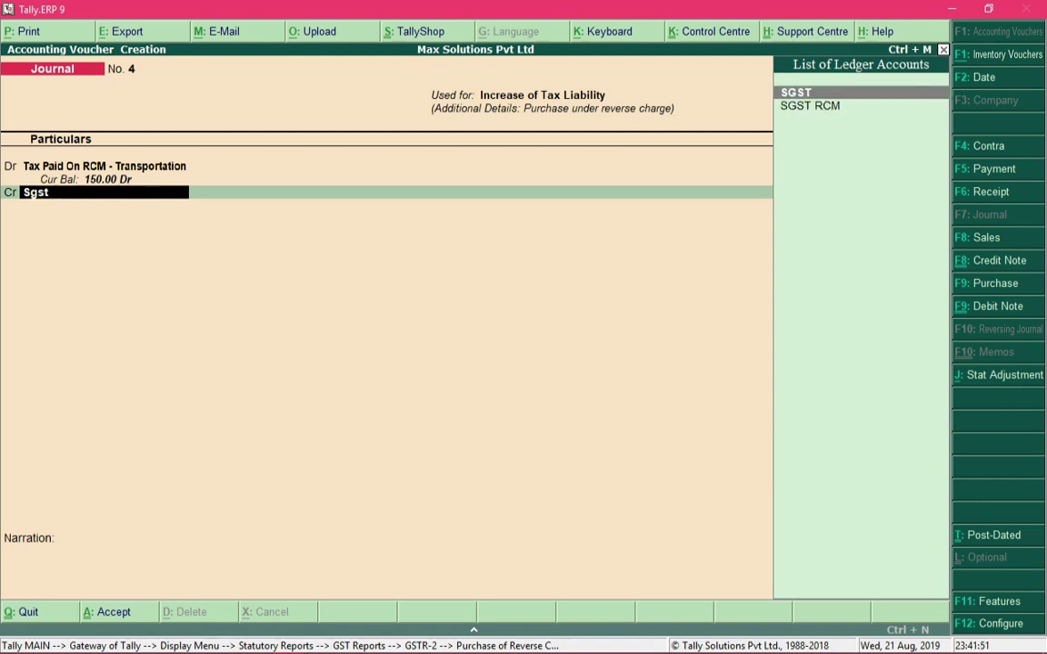
{"action": "key", "text": "Down"}
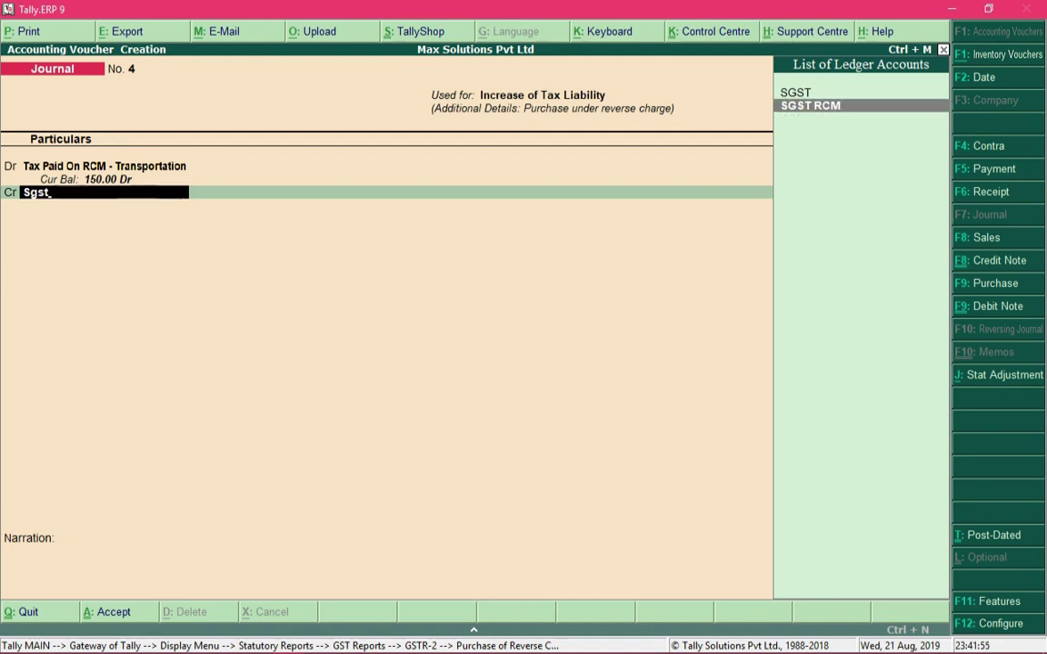
{"action": "key", "text": "Return"}
{"action": "key", "text": "Return"}
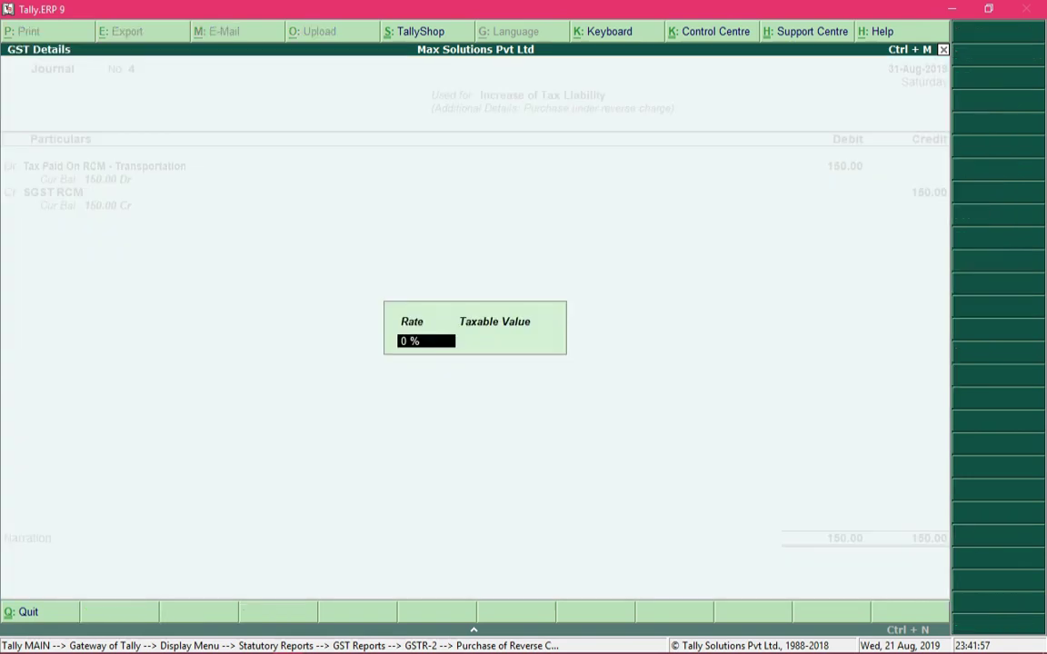
- Give SGST RCM a 2.5% rate on a taxable value of 3000 and credit it with 75
{"action": "type", "text": "2.5"}
{"action": "key", "text": "Return"}
{"action": "type", "text": "3000"}
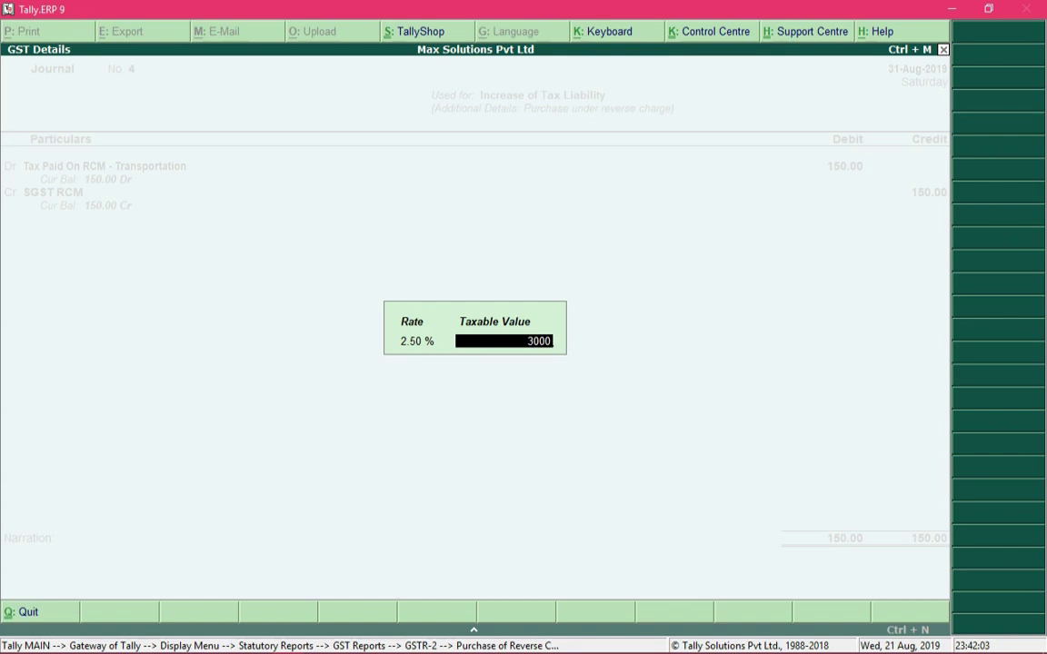
{"action": "key", "text": "Return"}
{"action": "type", "text": "75"}
{"action": "key", "text": "Return"}
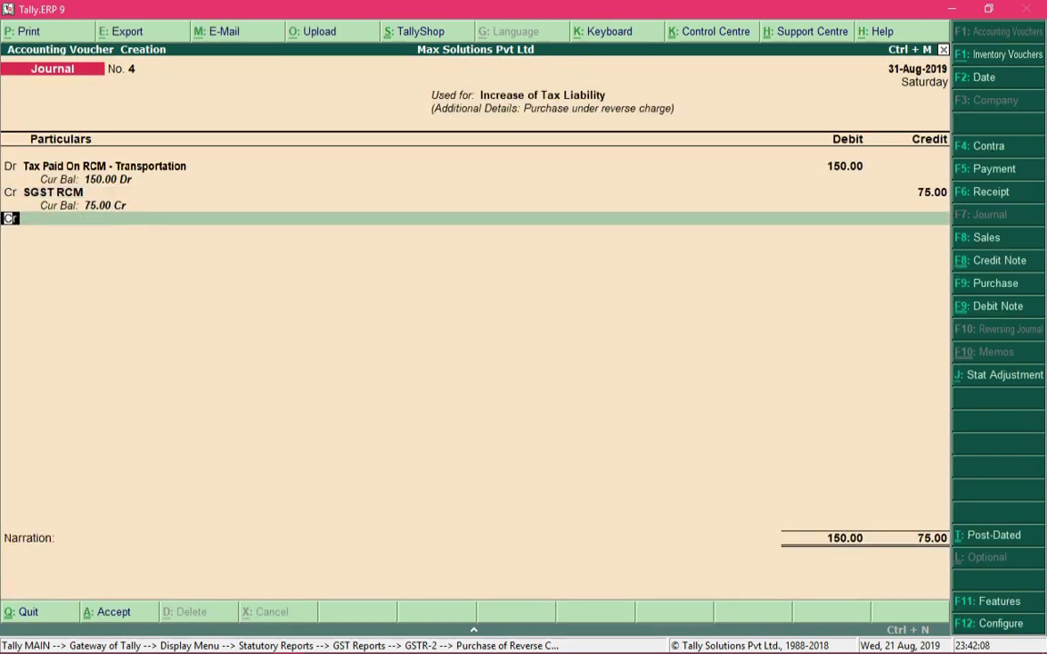
- Credit CGST RCM with 75, keeping 2.50% on a taxable value of 3,000, and save the journal
{"action": "key", "text": "Return"}
{"action": "type", "text": "Cgst"}
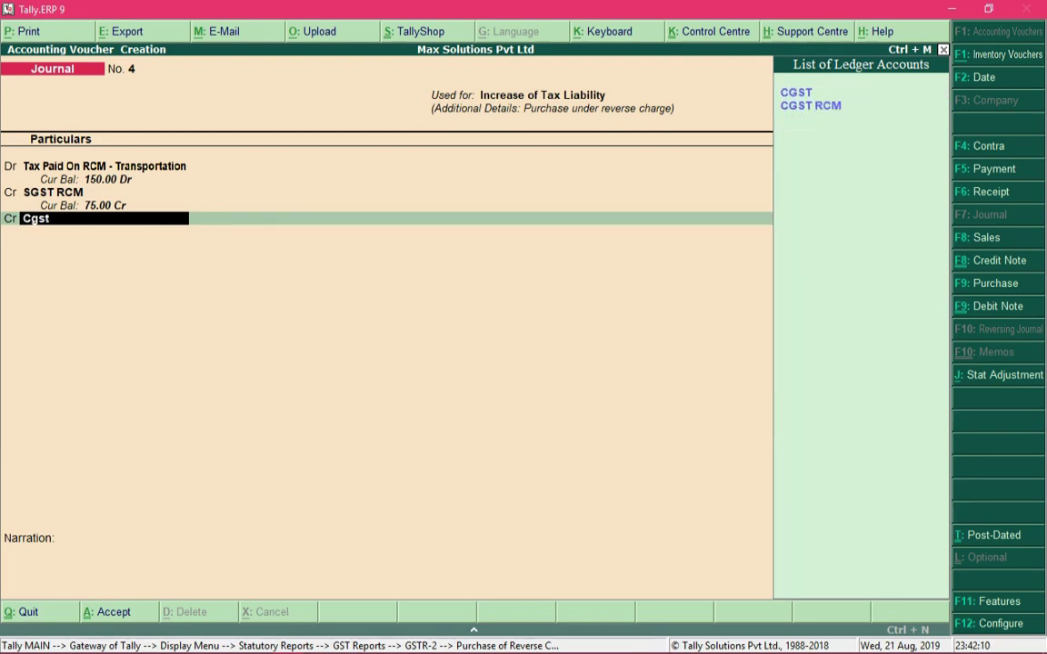
{"action": "key", "text": "Down"}
{"action": "key", "text": "Return"}
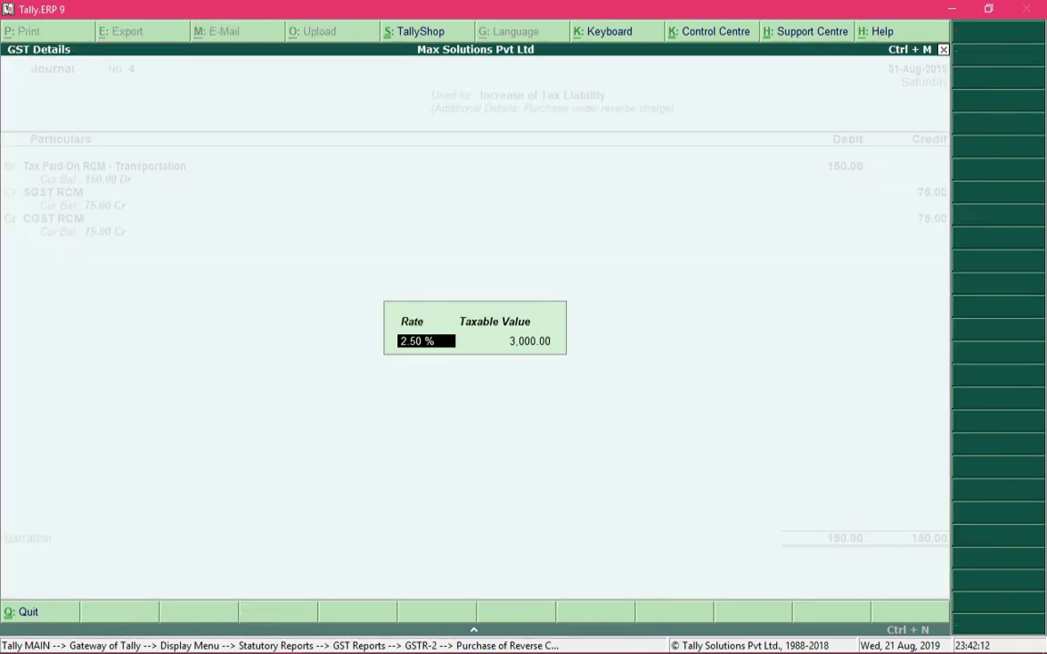
{"action": "key", "text": "Return"}
{"action": "key", "text": "Return"}
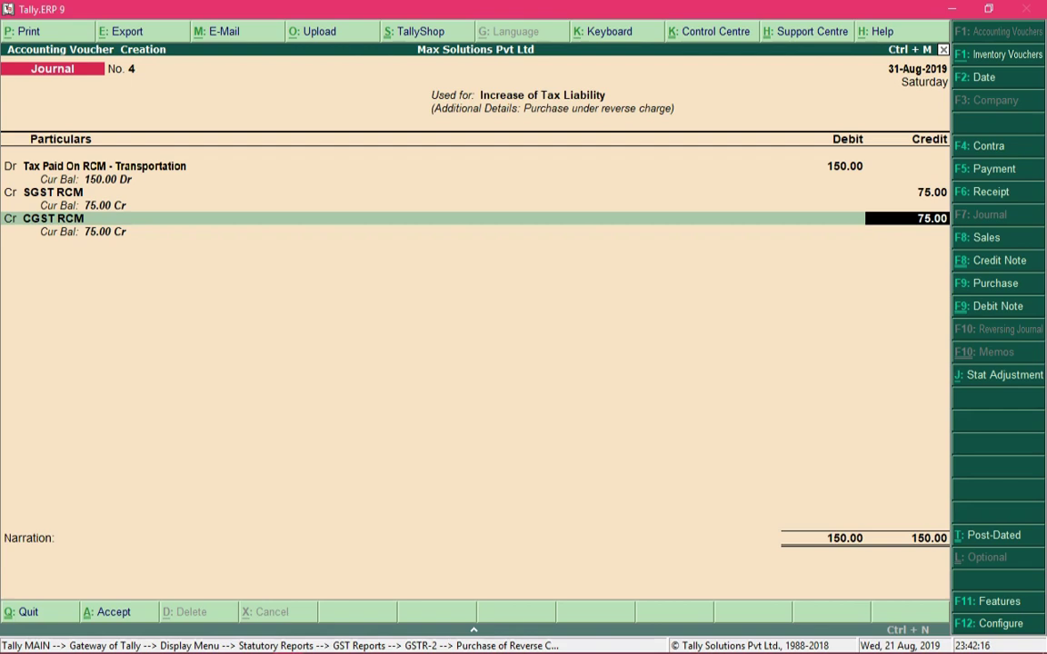
{"action": "key", "text": "ctrl+a"}
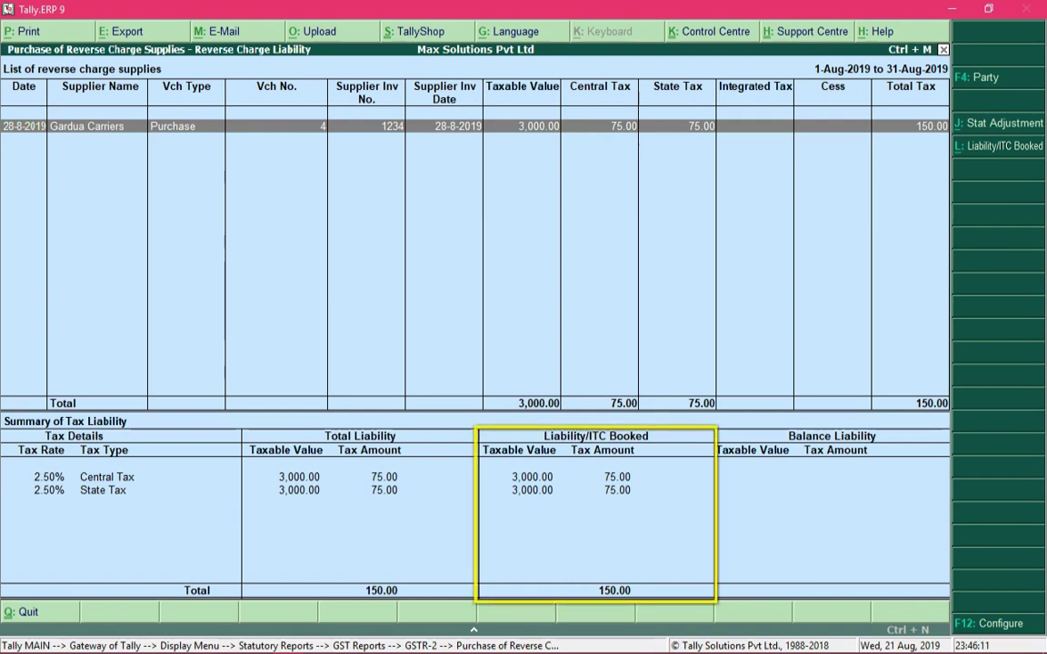
- Leave the GSTR-2 reports and start a new payment voucher
{"action": "key", "text": "Escape"}
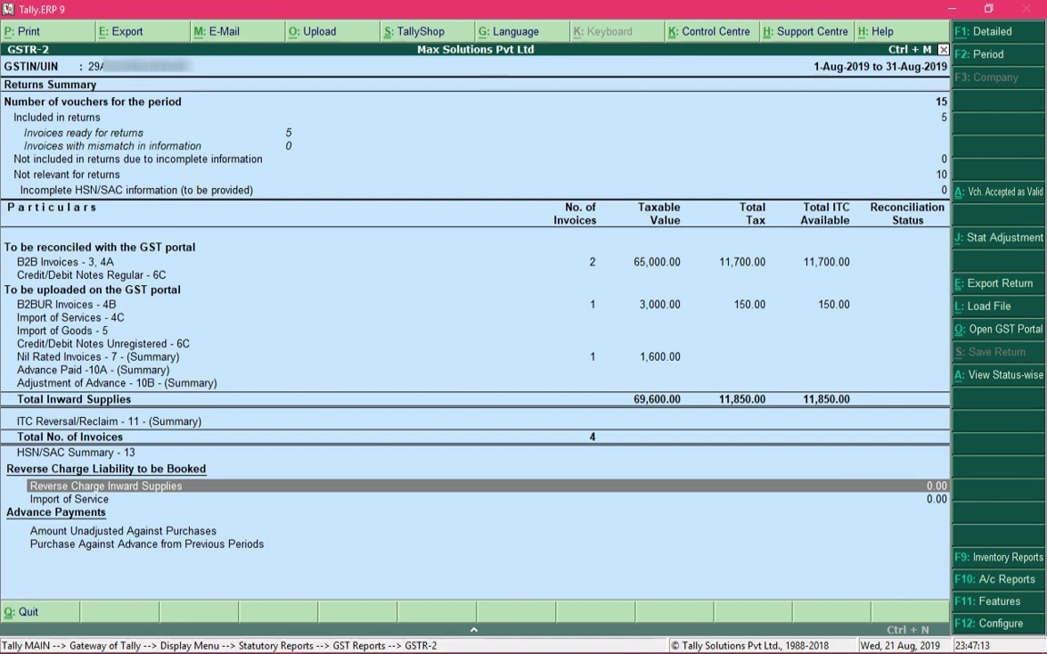
{"action": "key", "text": "Escape"}
{"action": "key", "text": "Escape"}
{"action": "key", "text": "Escape"}
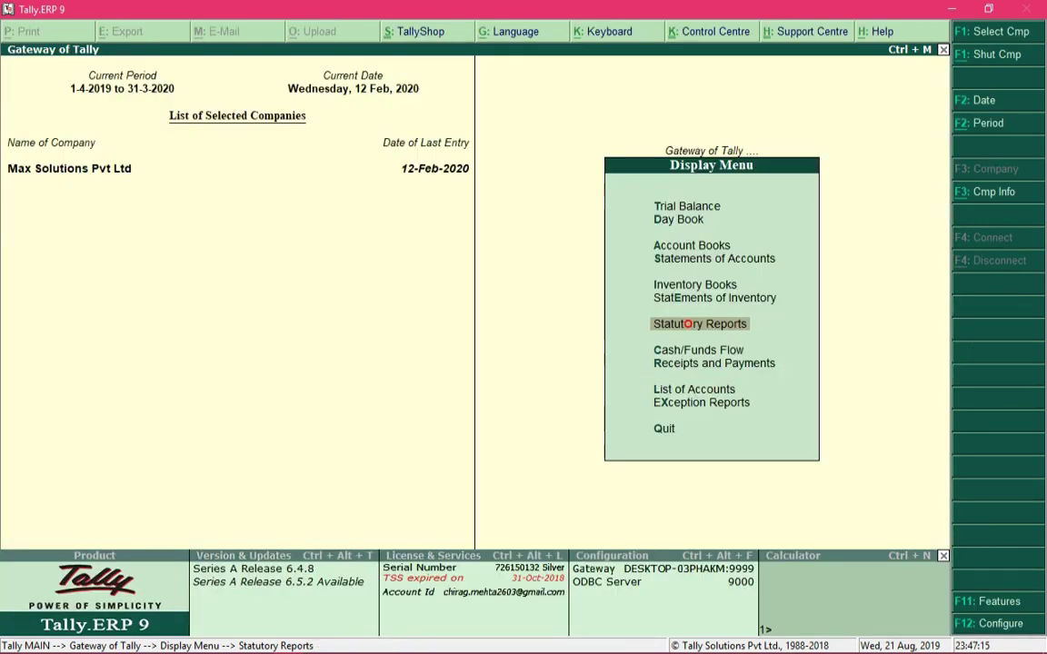
{"action": "key", "text": "Escape"}
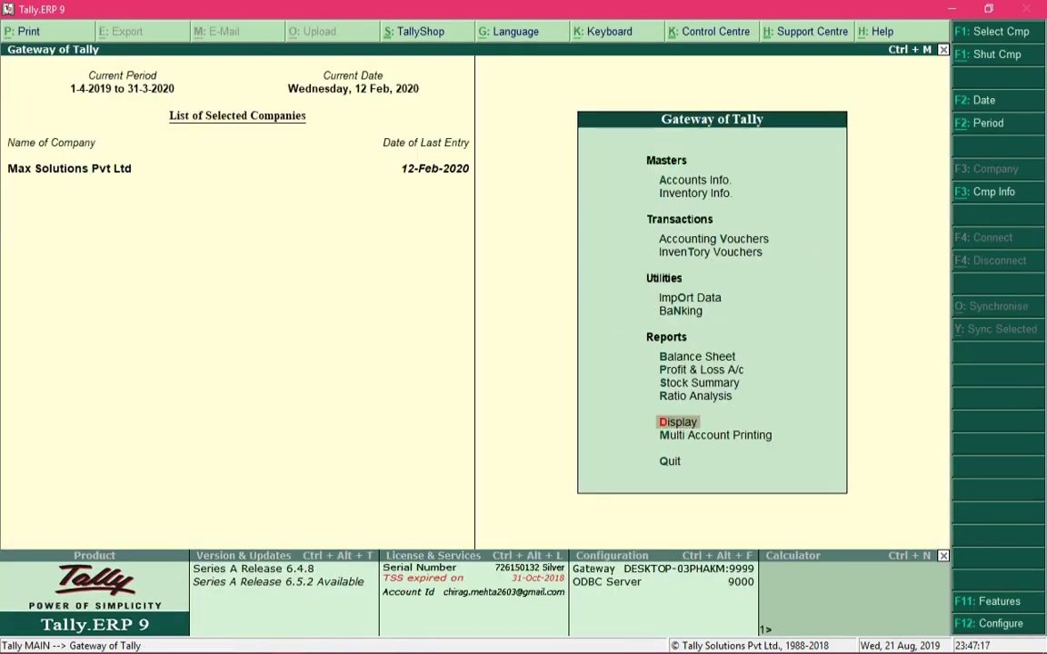
{"action": "key", "text": "v"}
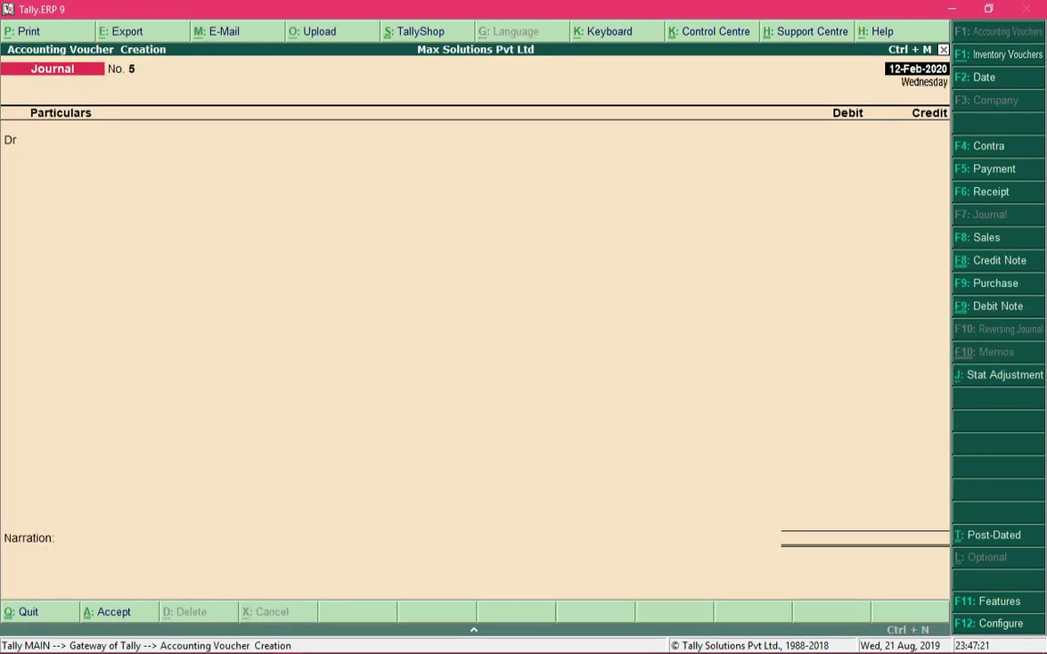
{"action": "key", "text": "F5"}
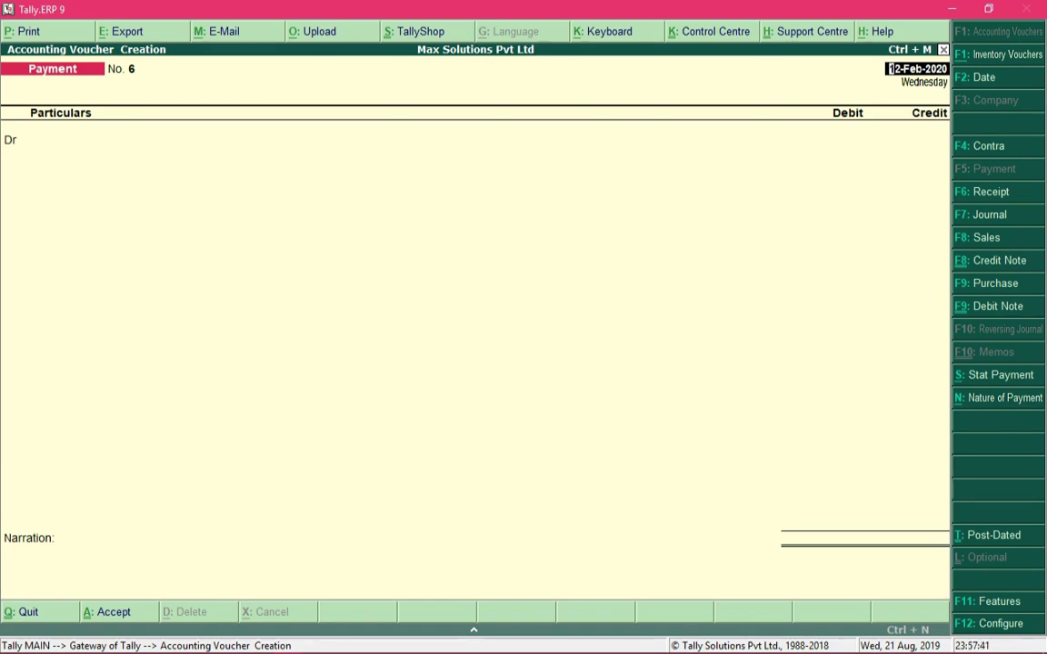
- Make the voucher a GST statutory payment for 1-Aug-2019 to 31-Aug-2019 with payment type Recipient Liability
{"action": "key", "text": "alt+s"}
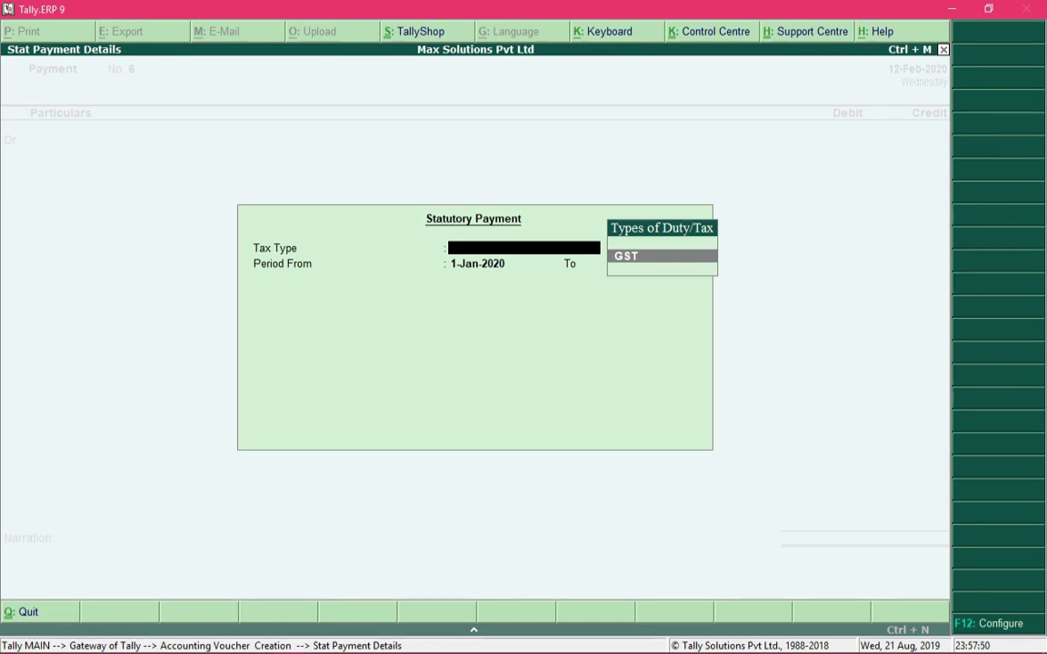
{"action": "key", "text": "Return"}
{"action": "type", "text": "1-"}
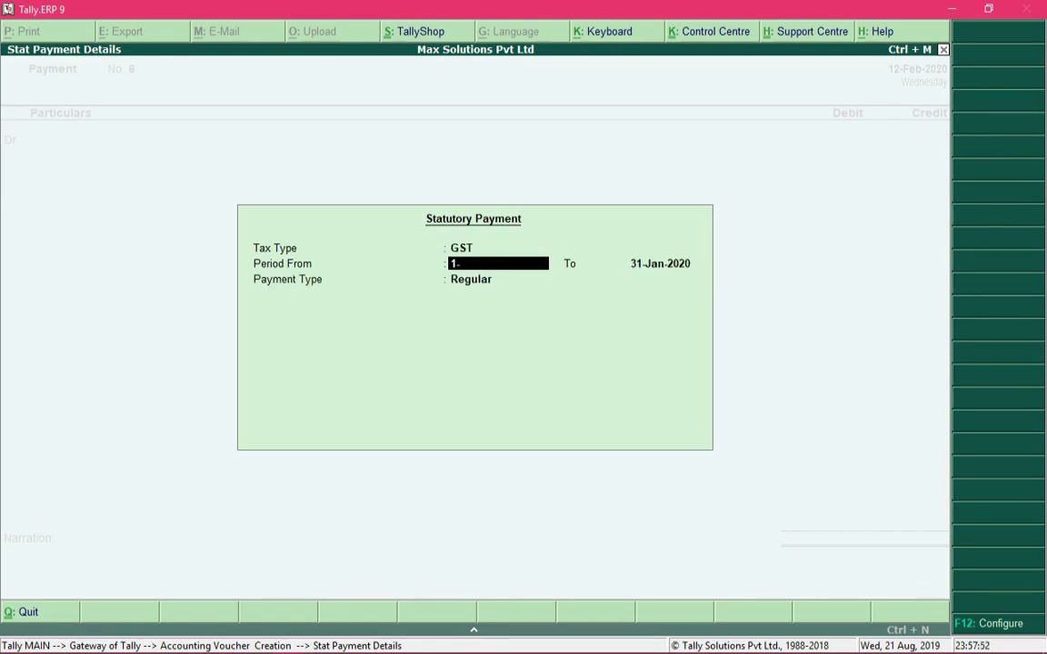
{"action": "type", "text": "8"}
{"action": "key", "text": "Return"}
{"action": "type", "text": "31-8"}
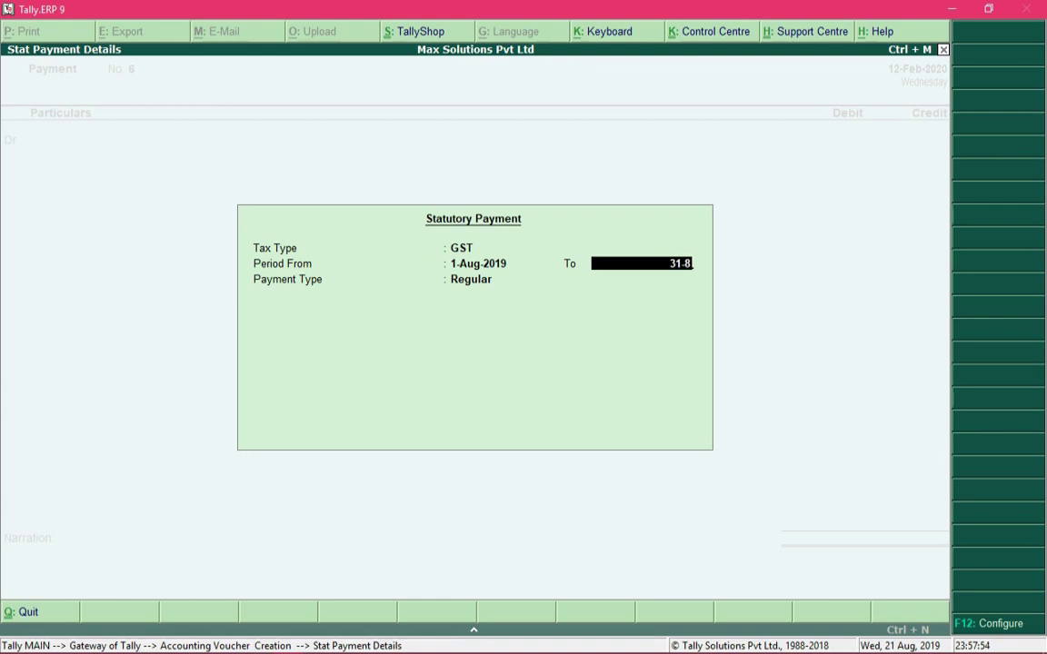
{"action": "key", "text": "Return"}
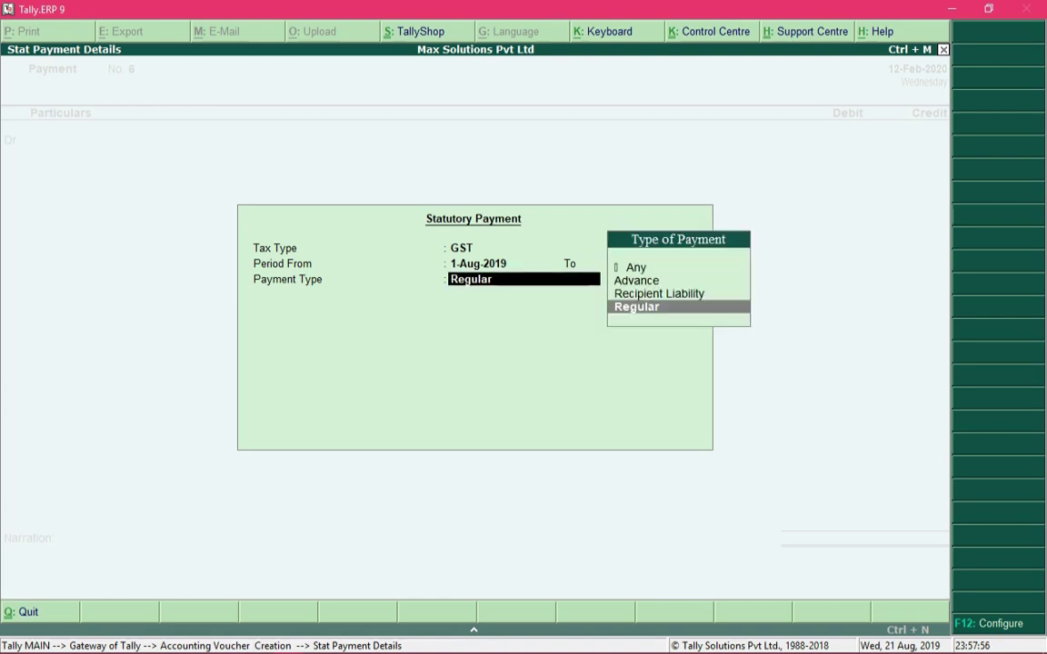
{"action": "key", "text": "Up"}
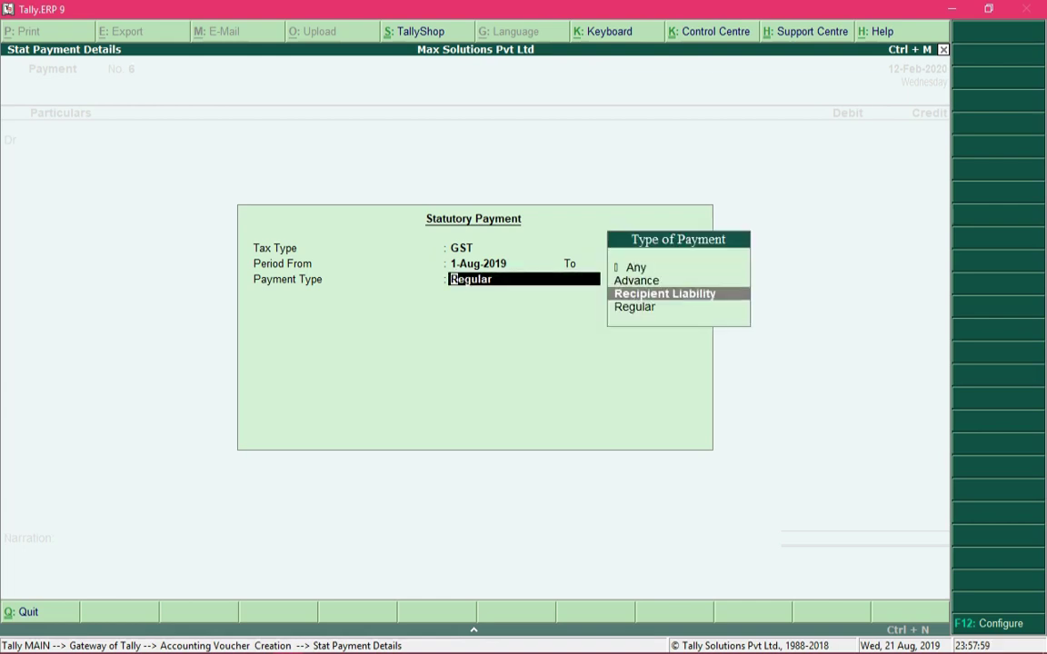
{"action": "key", "text": "Return"}
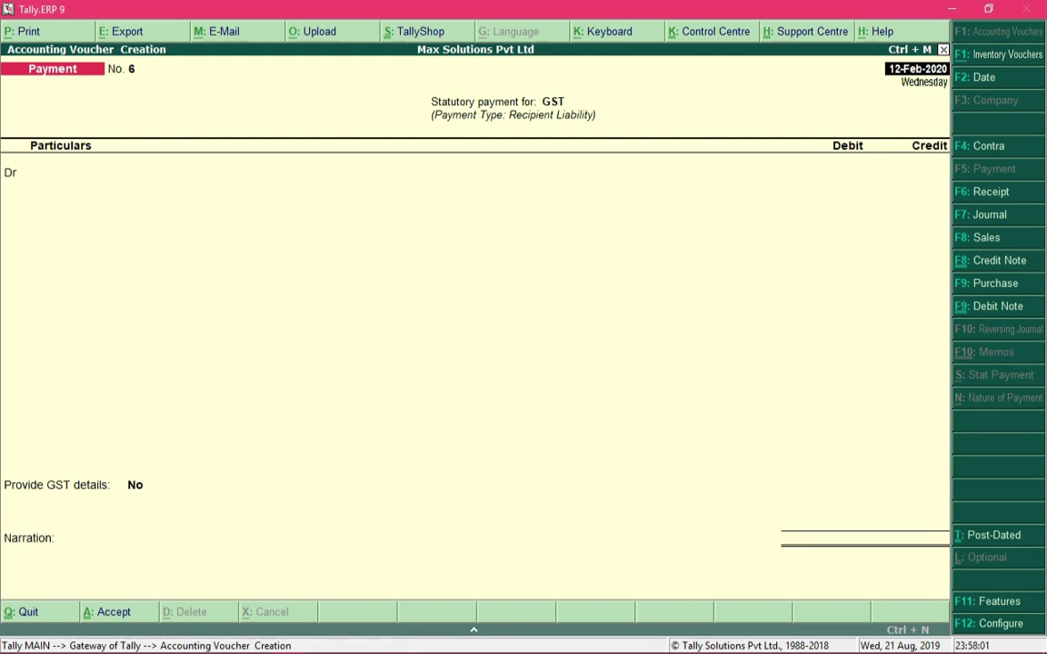
- Date the payment voucher 31-Aug-2019 and debit SGST RCM with 75
{"action": "type", "text": "31-8"}
{"action": "key", "text": "Return"}
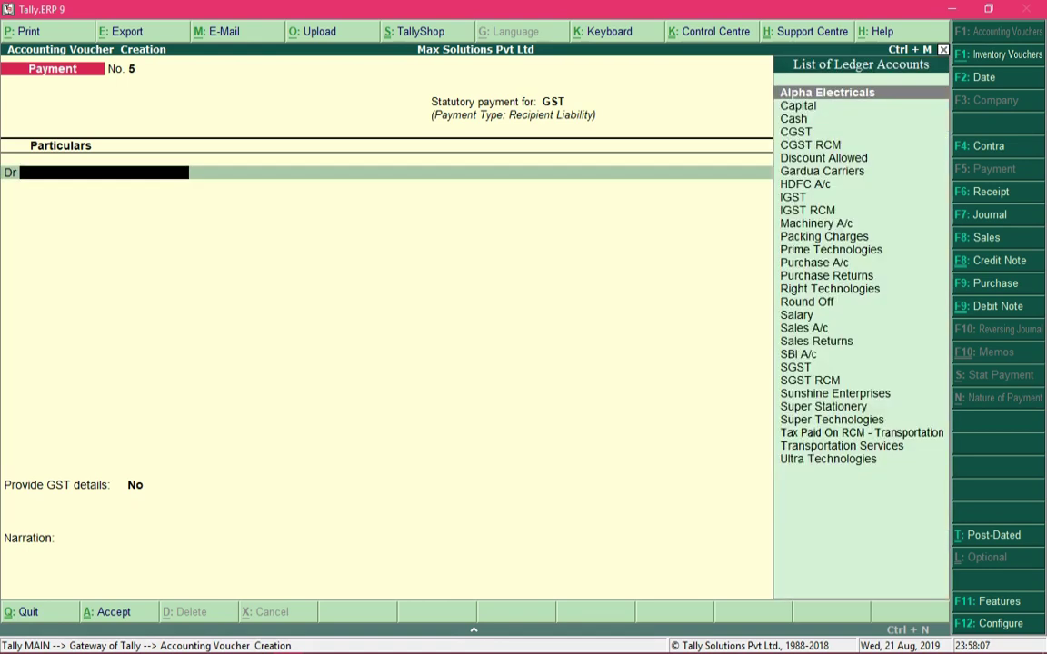
{"action": "type", "text": "Sgst"}
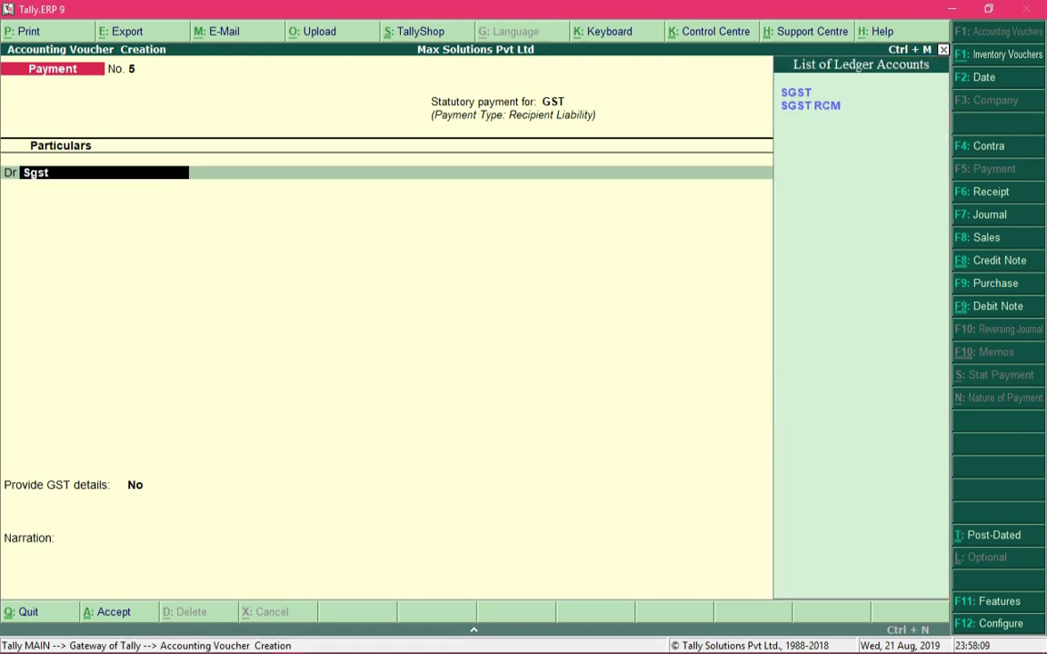
{"action": "key", "text": "Down"}
{"action": "key", "text": "Return"}
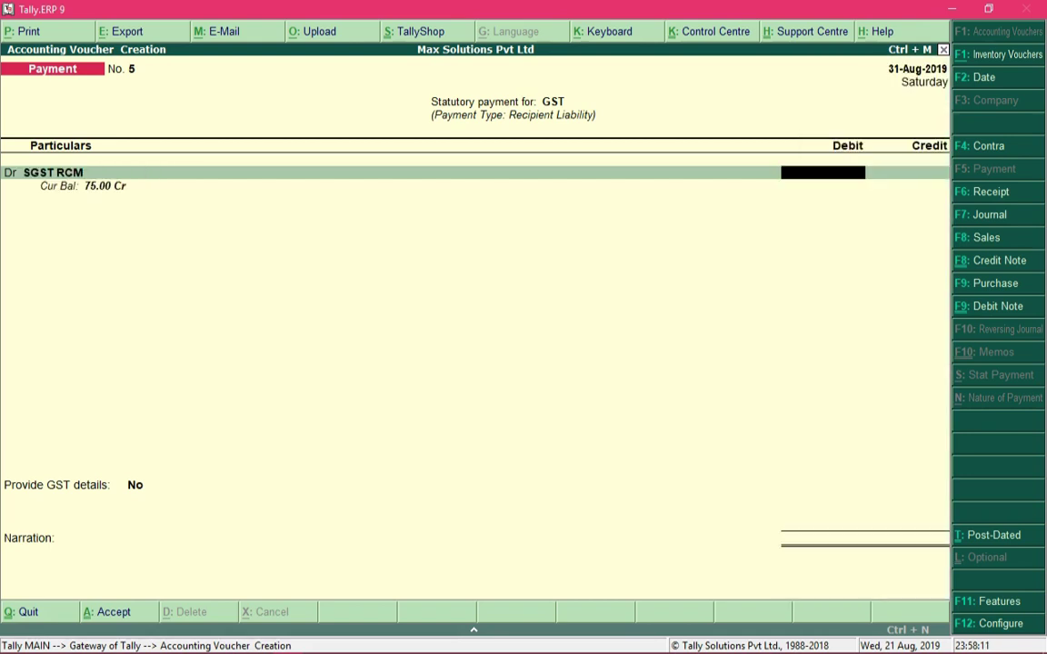
{"action": "type", "text": "75"}
{"action": "key", "text": "Return"}
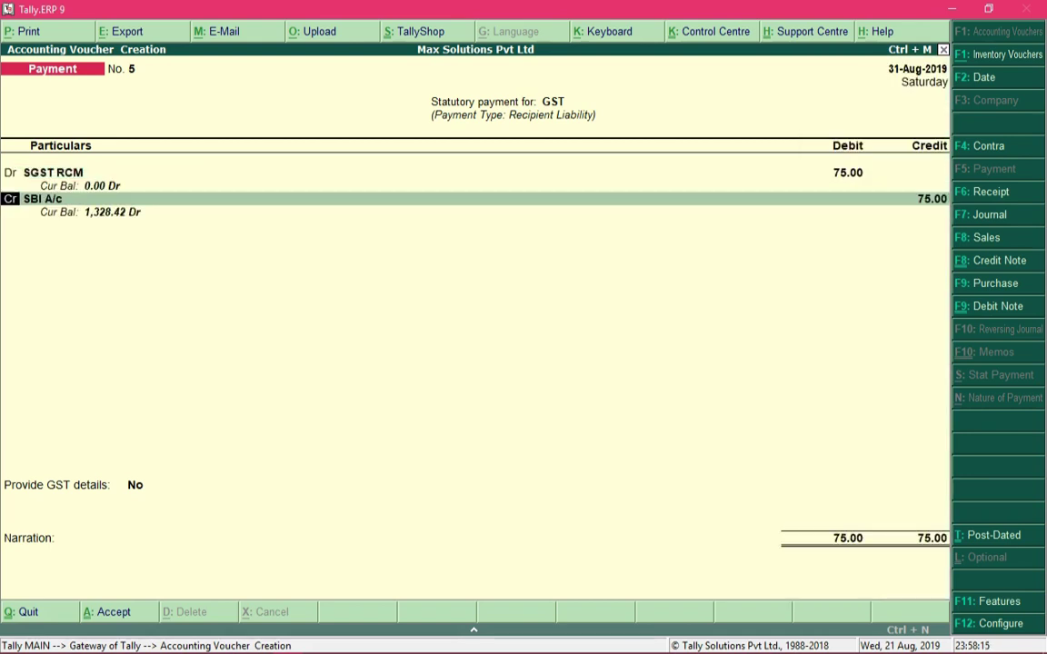
- Add a second debit line for CGST RCM with 75 to the payment voucher
{"action": "key", "text": "Return"}
{"action": "type", "text": "cgst"}
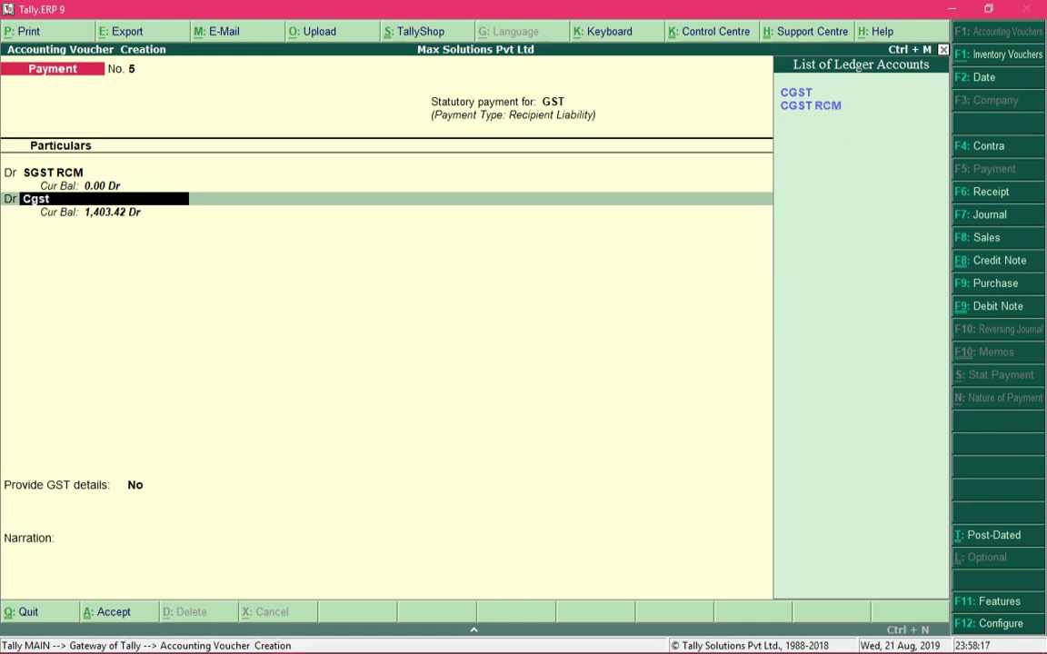
{"action": "key", "text": "Down"}
{"action": "key", "text": "Return"}
{"action": "type", "text": "75"}
{"action": "key", "text": "Return"}
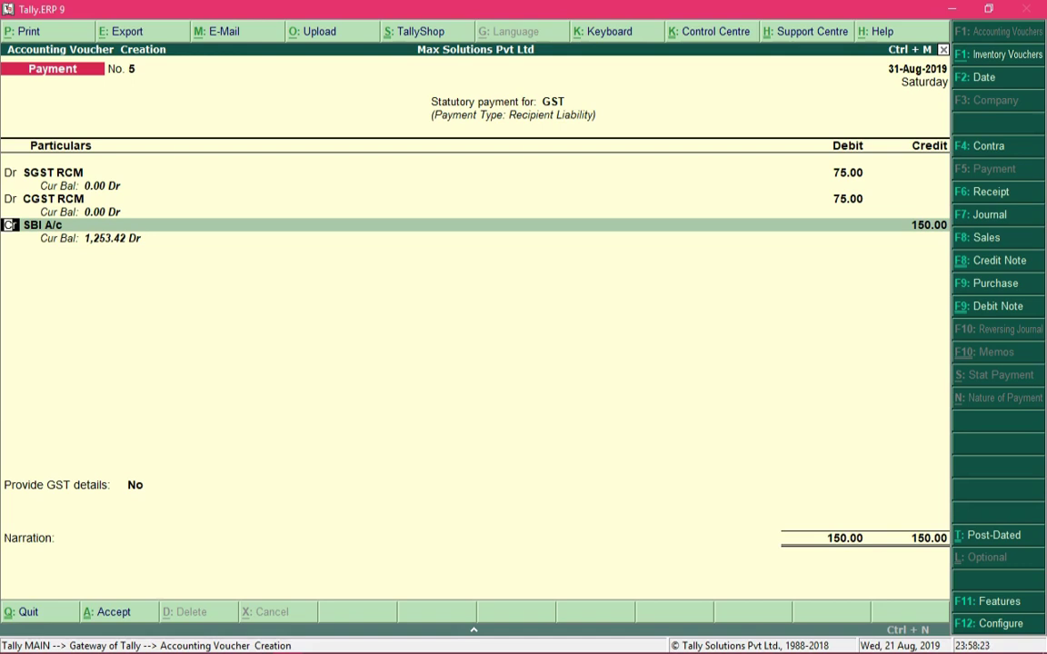
- Credit SBI A/c with 150 in the payment voucher
{"action": "key", "text": "Return"}
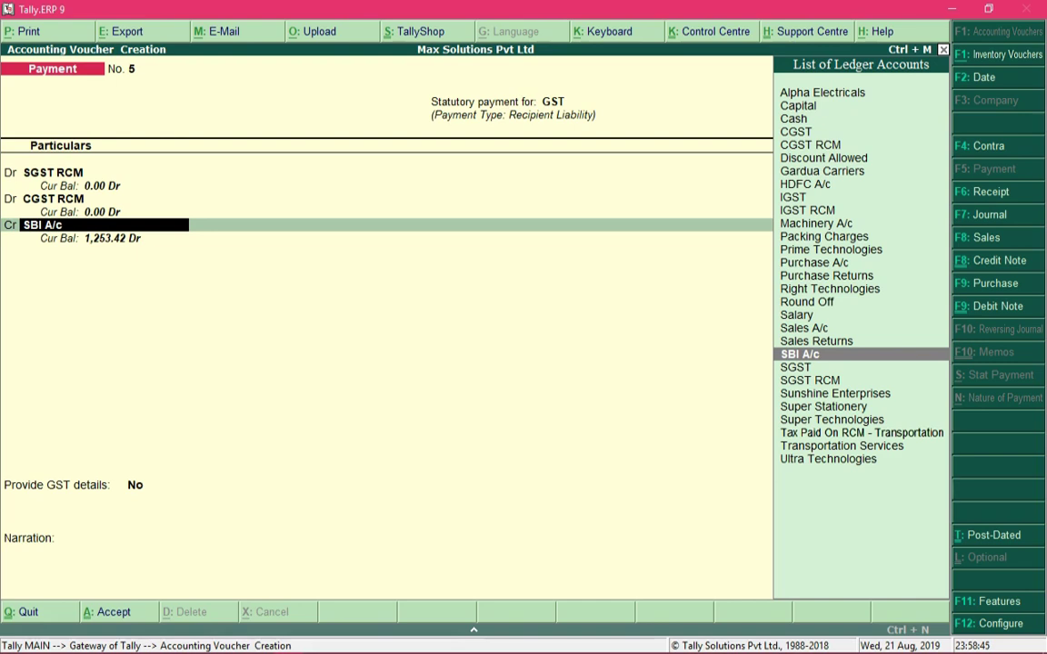
{"action": "key", "text": "Return"}
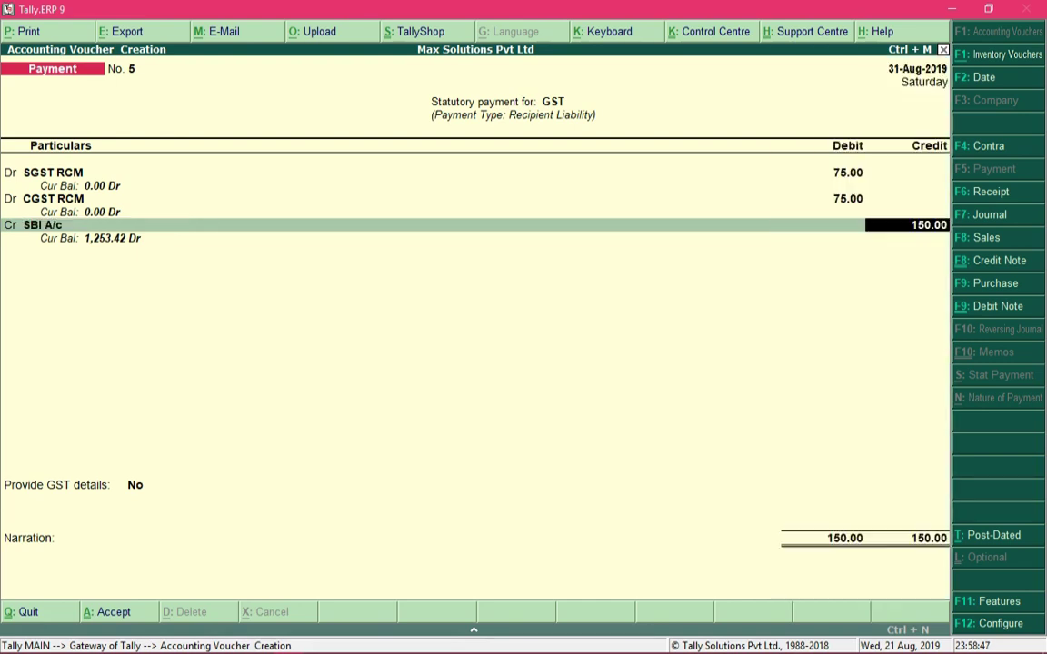
{"action": "key", "text": "Return"}
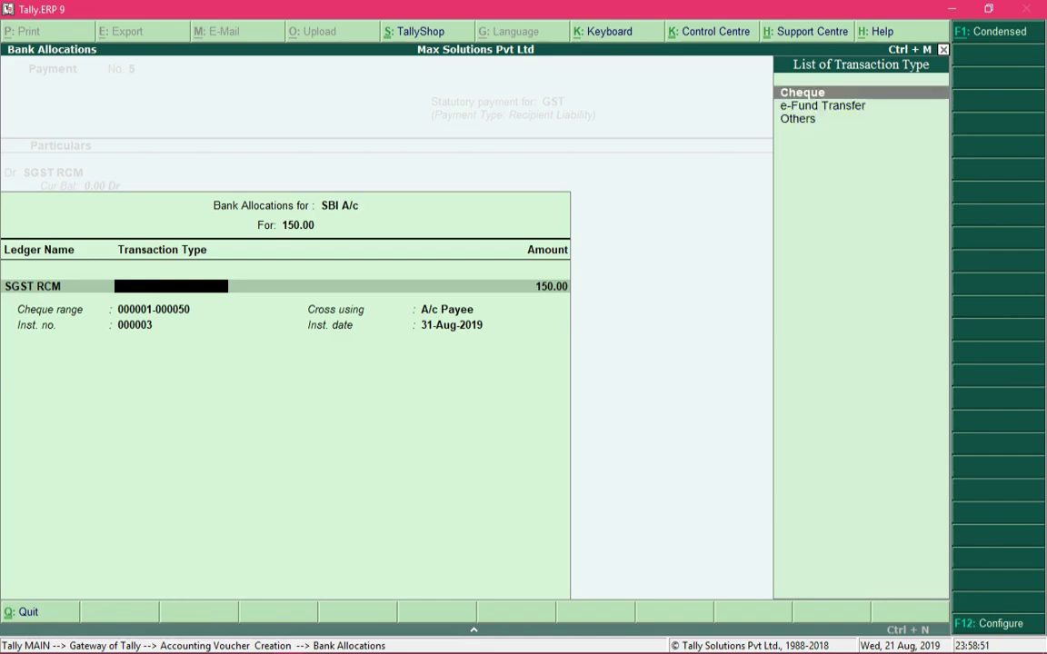
- Allocate the SBI A/c payment as an e-Fund Transfer, leaving the transfer details at their defaults, and save the payment voucher
{"action": "key", "text": "Down"}
{"action": "key", "text": "Return"}
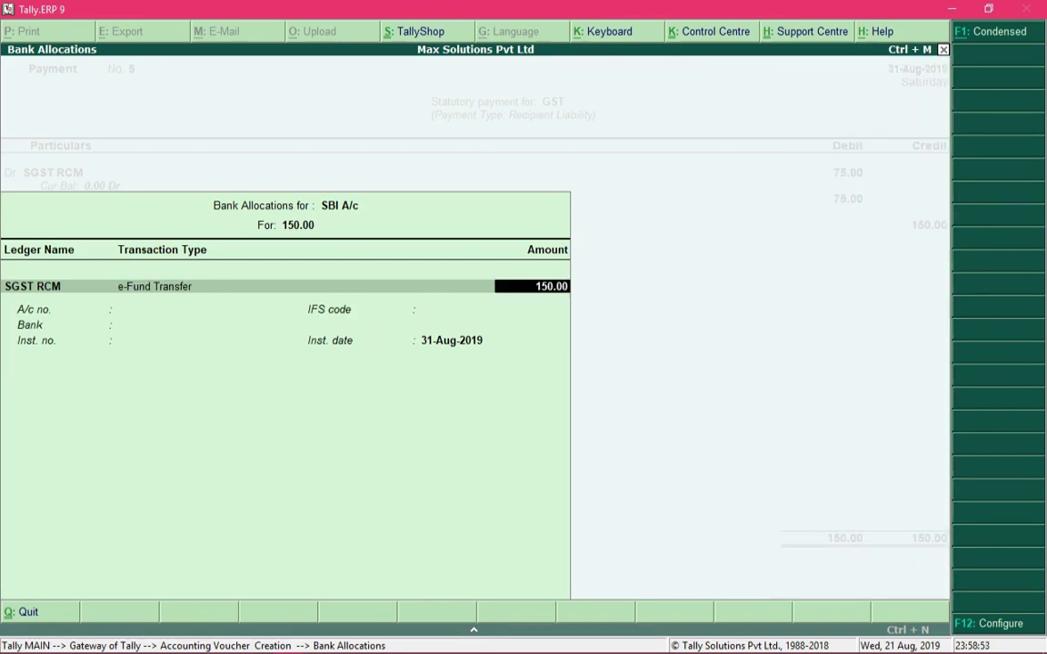
{"action": "key", "text": "Return"}
{"action": "key", "text": "Return"}
{"action": "key", "text": "Return"}
{"action": "key", "text": "Return"}
{"action": "key", "text": "Return"}
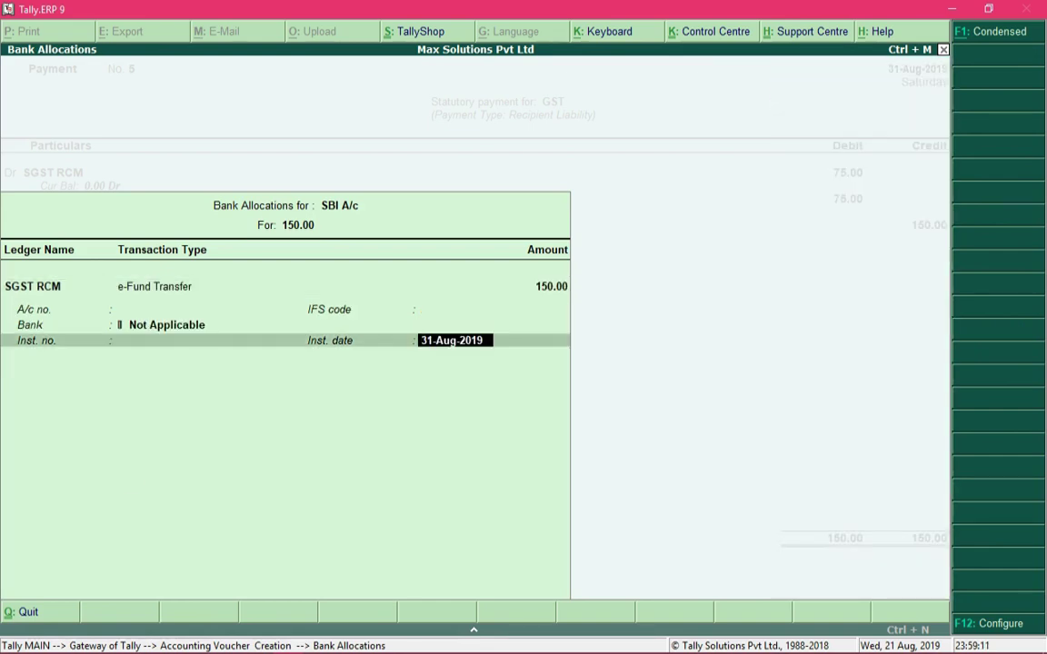
{"action": "key", "text": "Return"}
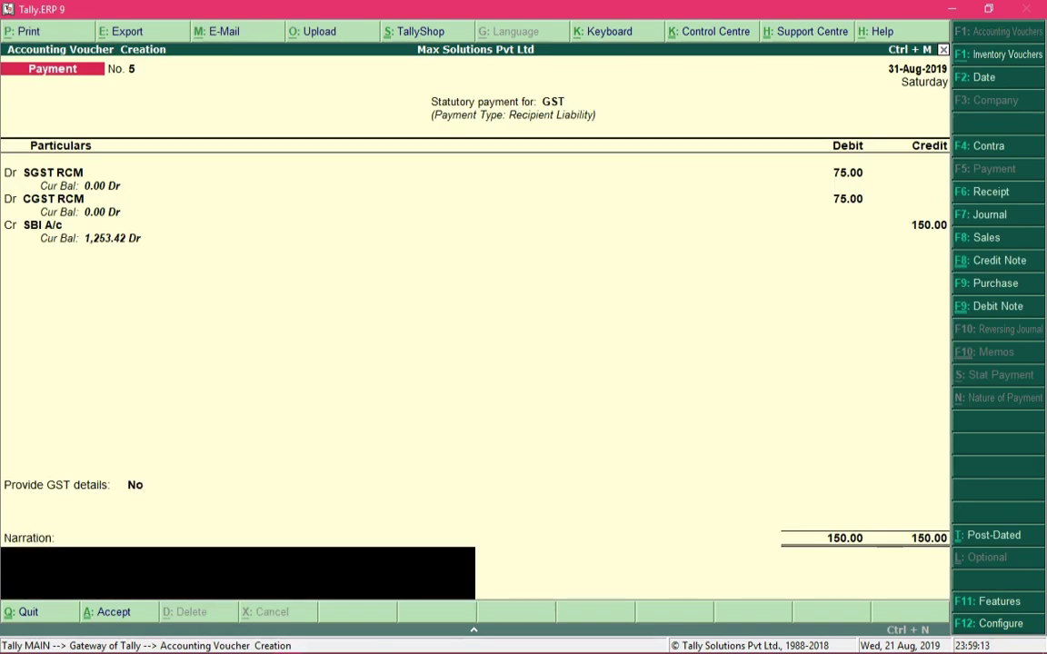
{"action": "key", "text": "Return"}
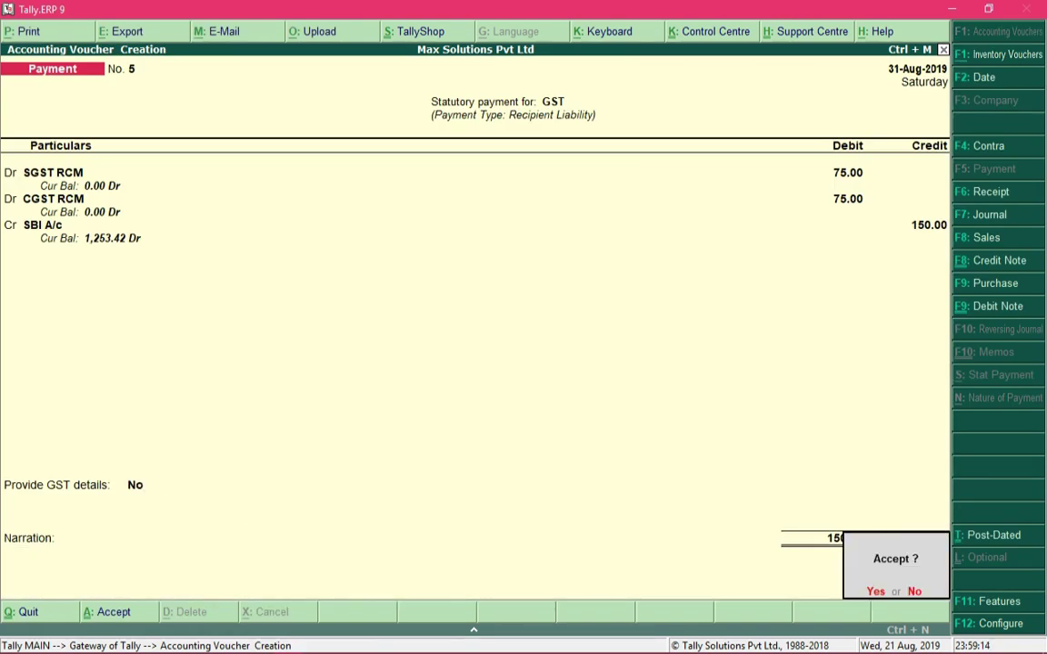
{"action": "key", "text": "Return"}
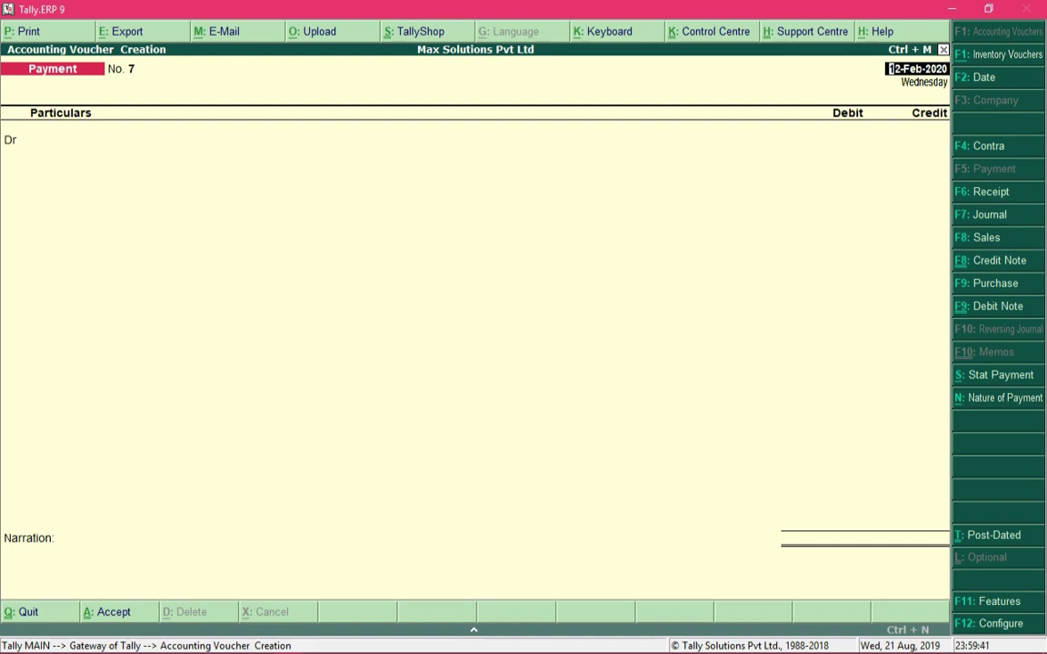
- Start a journal voucher with a GST stat adjustment for Increase of Input Tax Credit, with additional details Purchase under reverse charge
{"action": "key", "text": "F7"}
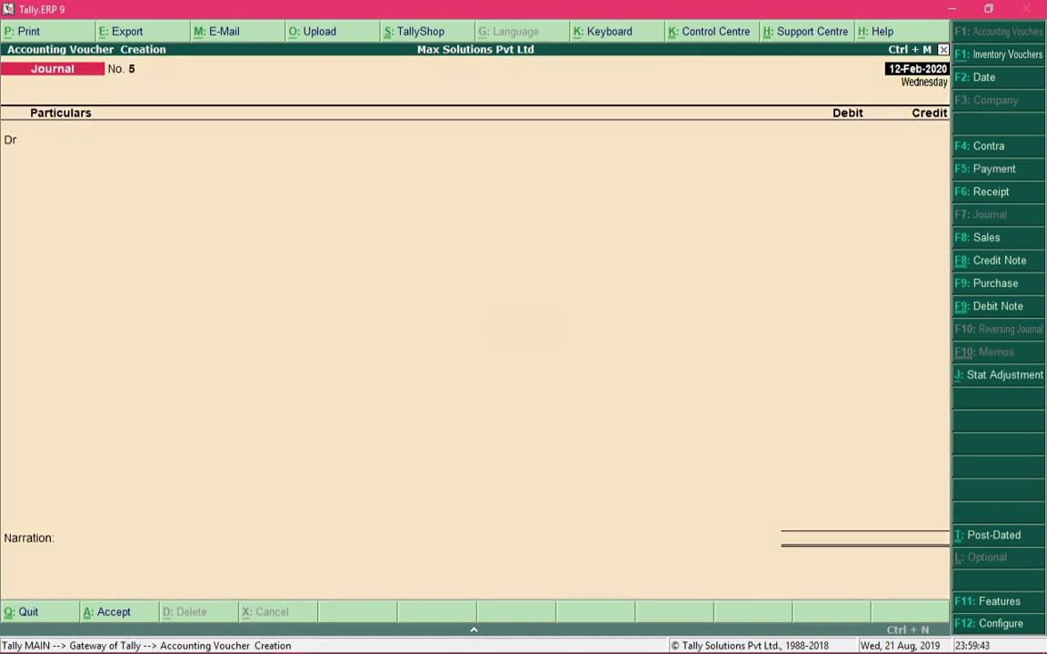
{"action": "key", "text": "alt+j"}
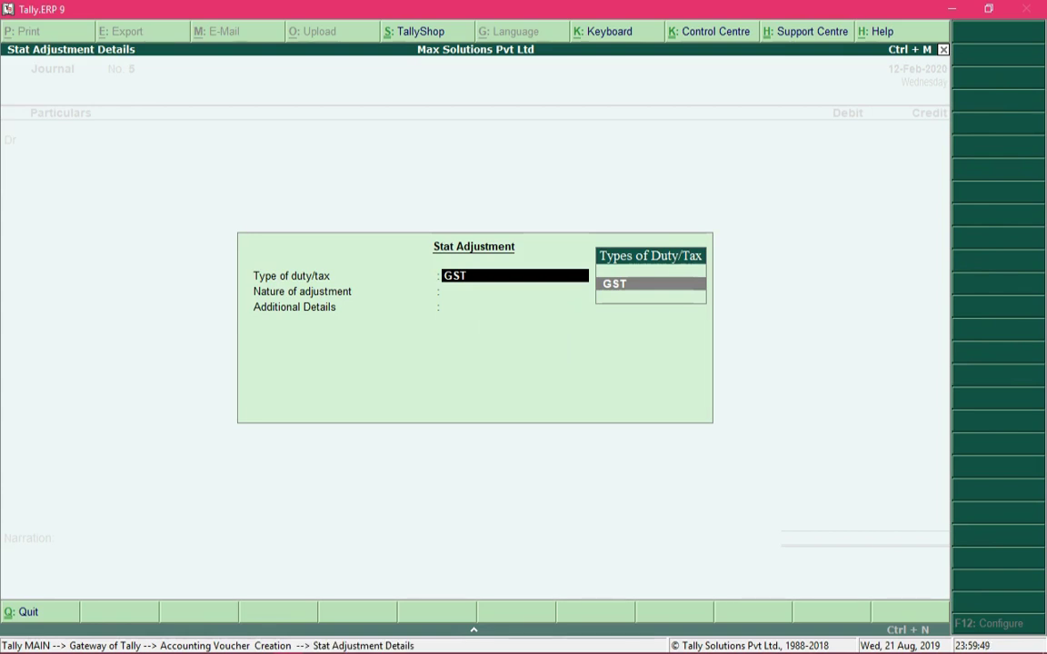
{"action": "key", "text": "Return"}
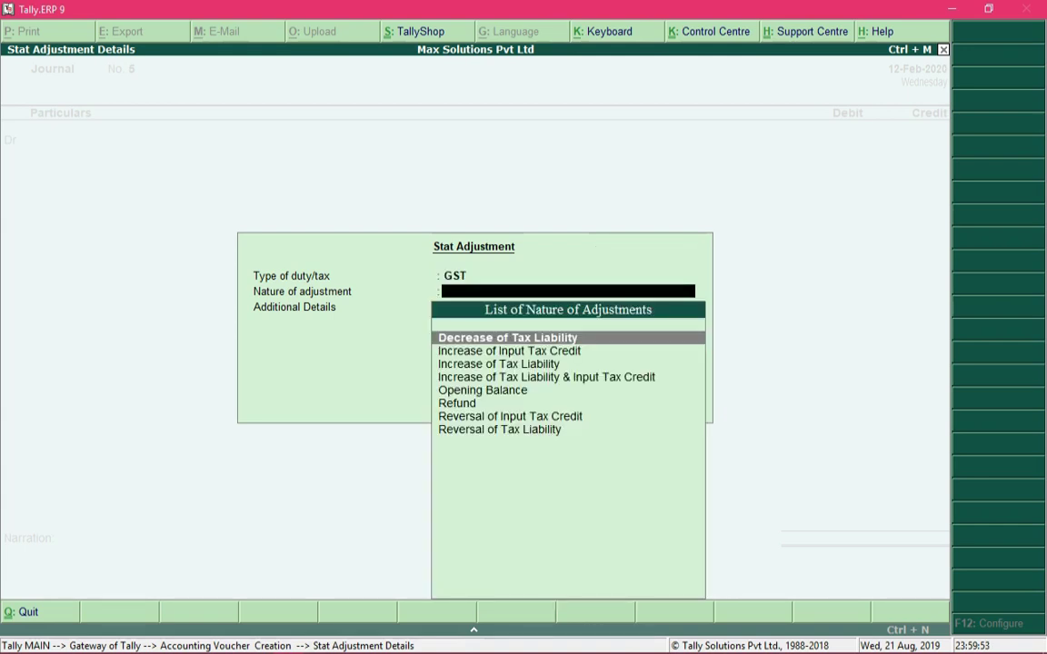
{"action": "key", "text": "Down"}
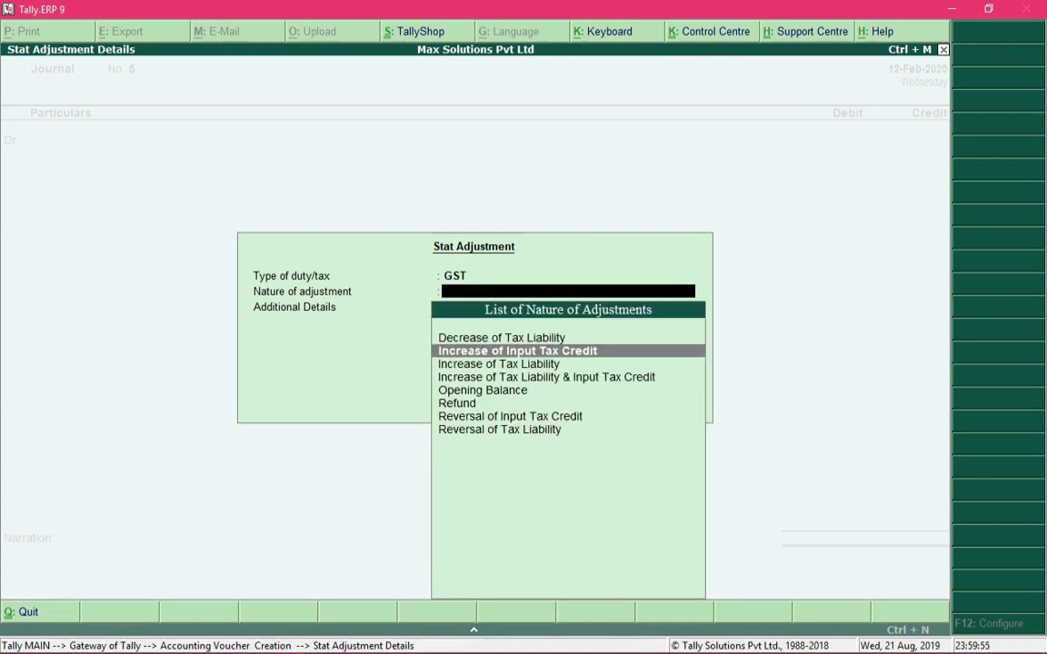
{"action": "key", "text": "Return"}
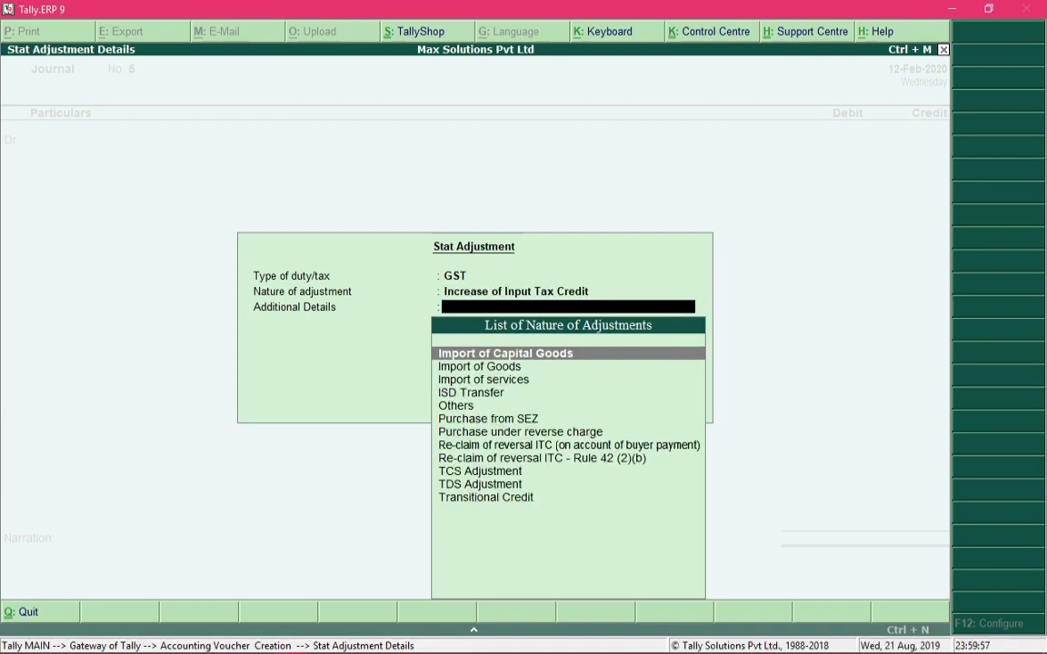
{"action": "key", "text": "Down"}
{"action": "key", "text": "Down"}
{"action": "key", "text": "Down"}
{"action": "key", "text": "Down"}
{"action": "key", "text": "Down"}
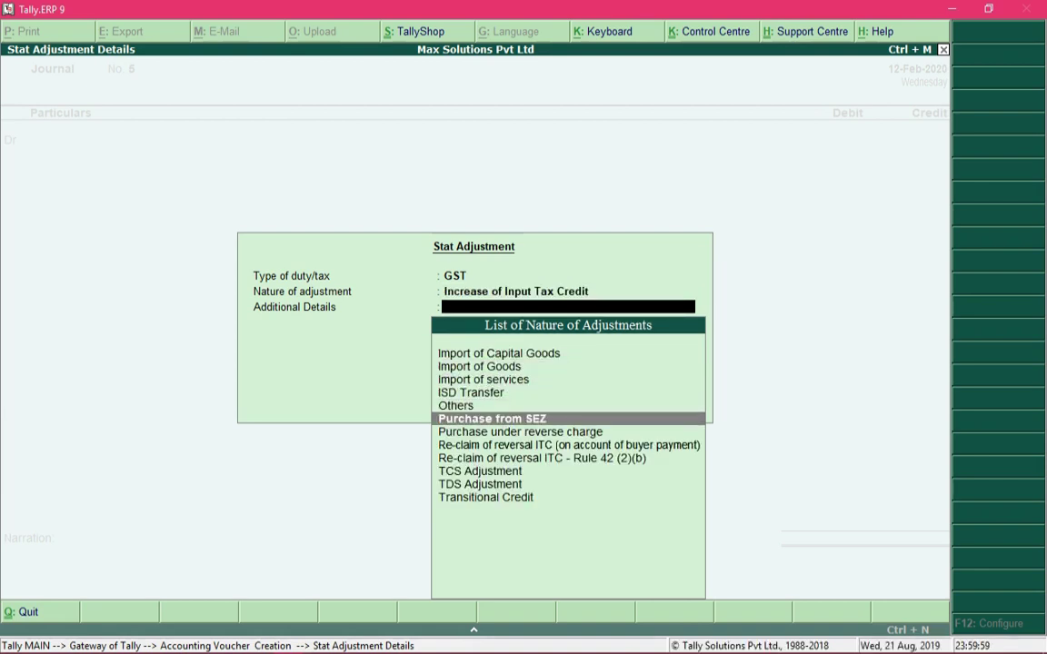
{"action": "key", "text": "Down"}
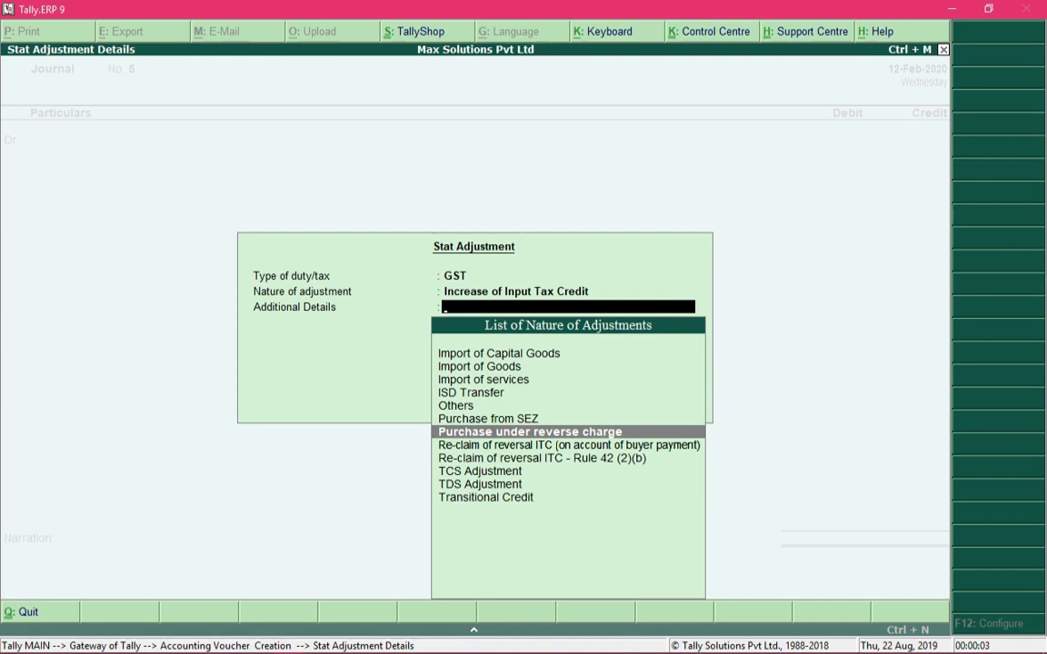
{"action": "key", "text": "Return"}
- Date the input tax credit journal 31-Aug-2019
{"action": "type", "text": "31-"}
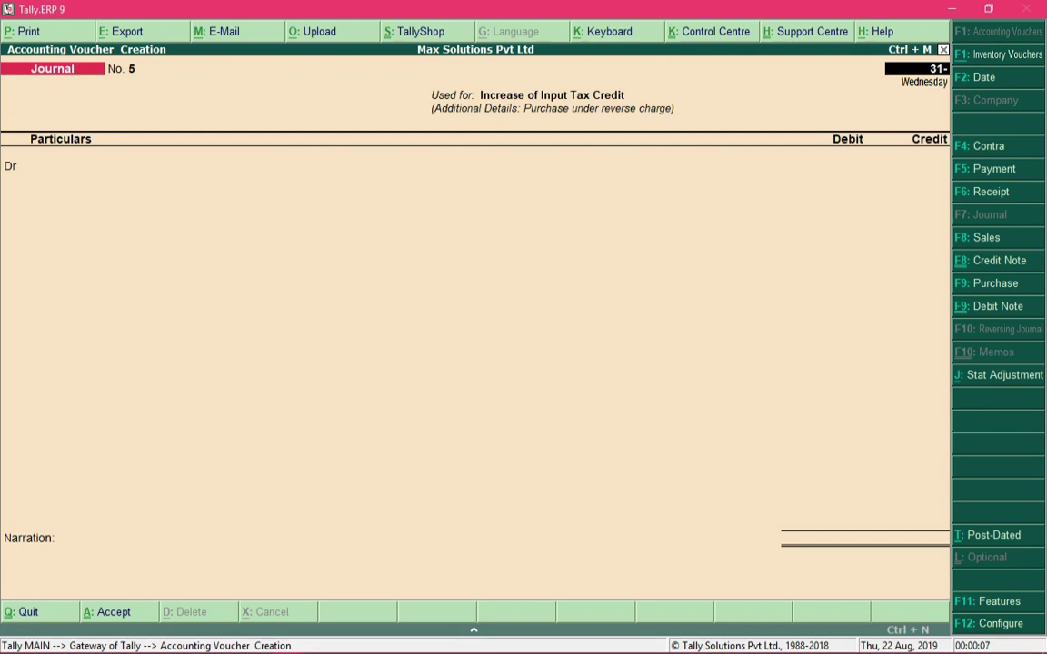
{"action": "type", "text": "8"}
{"action": "key", "text": "Return"}
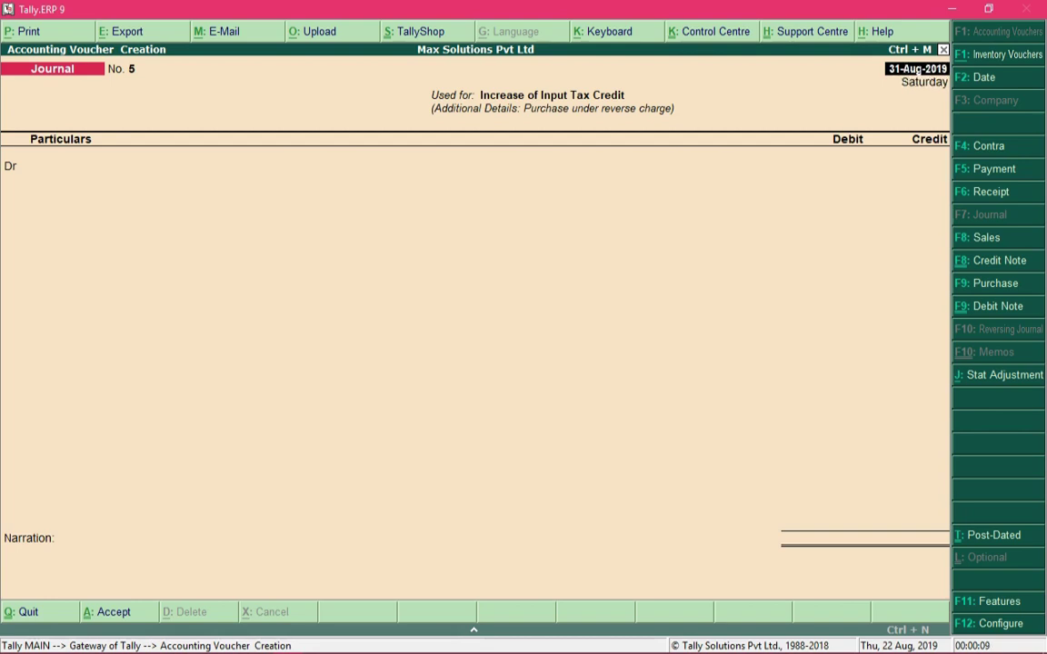
{"action": "key", "text": "Return"}
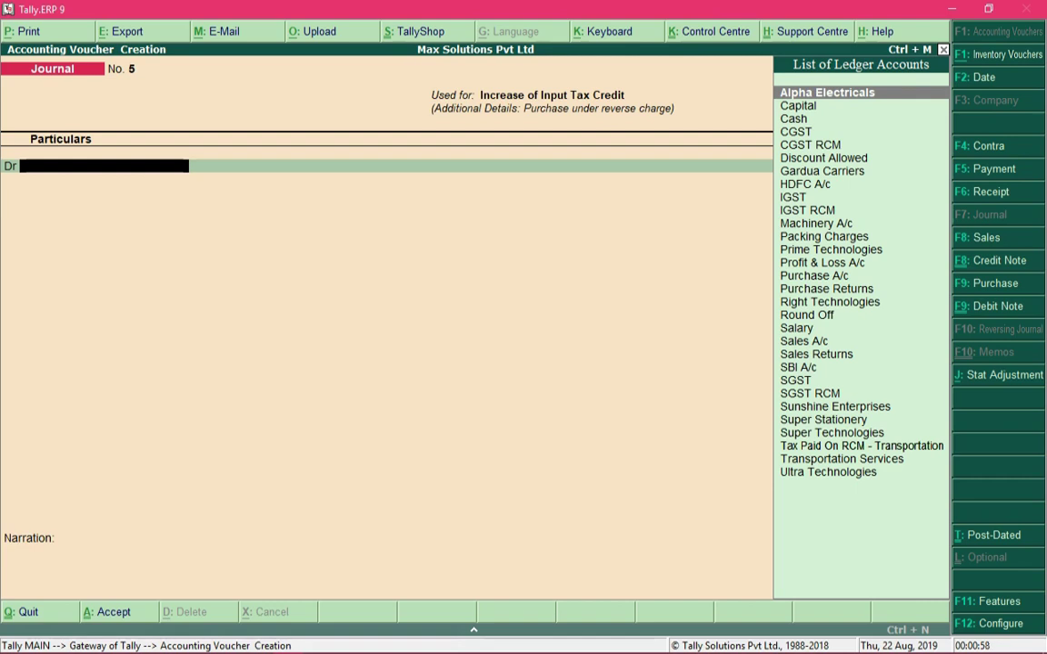
- Debit SGST with 75 in the journal, leaving its GST rate and taxable value at their defaults
{"action": "type", "text": "Sgst"}
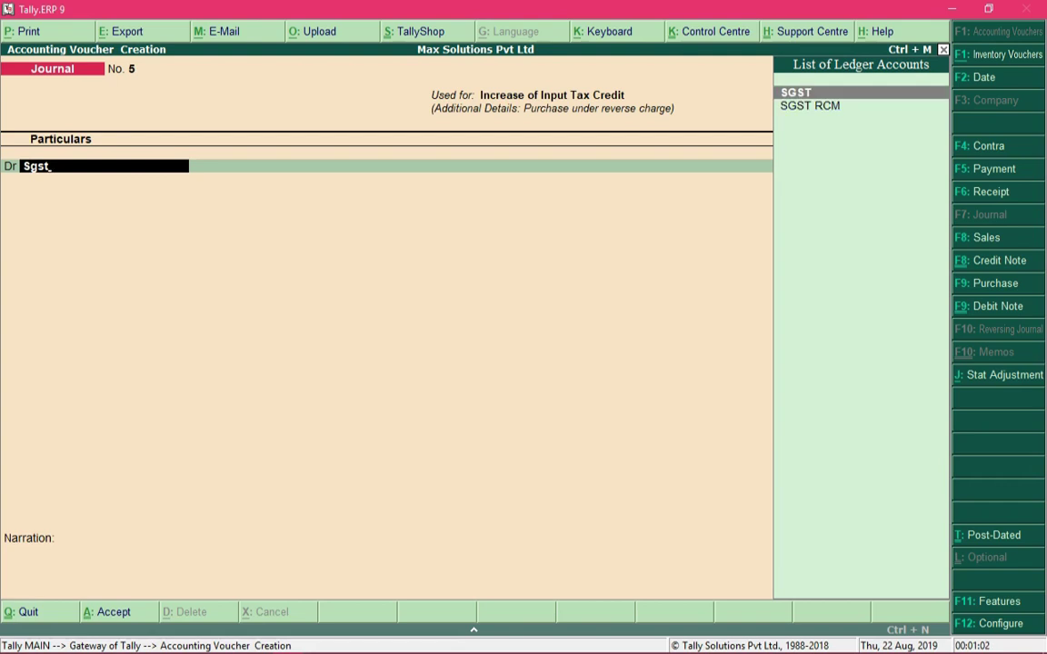
{"action": "key", "text": "Return"}
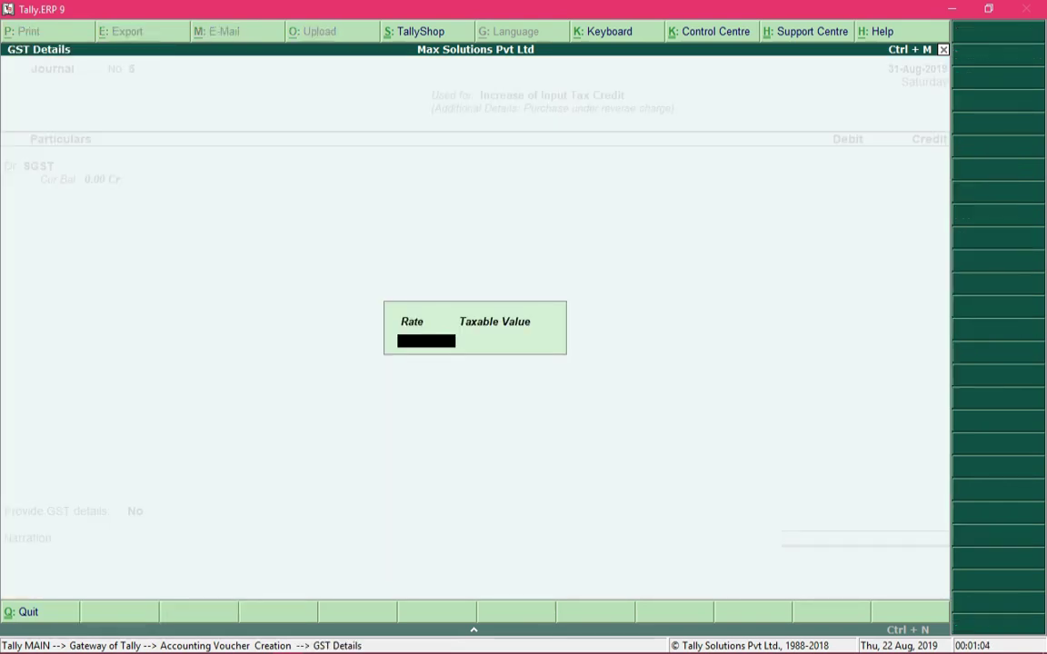
{"action": "key", "text": "Return"}
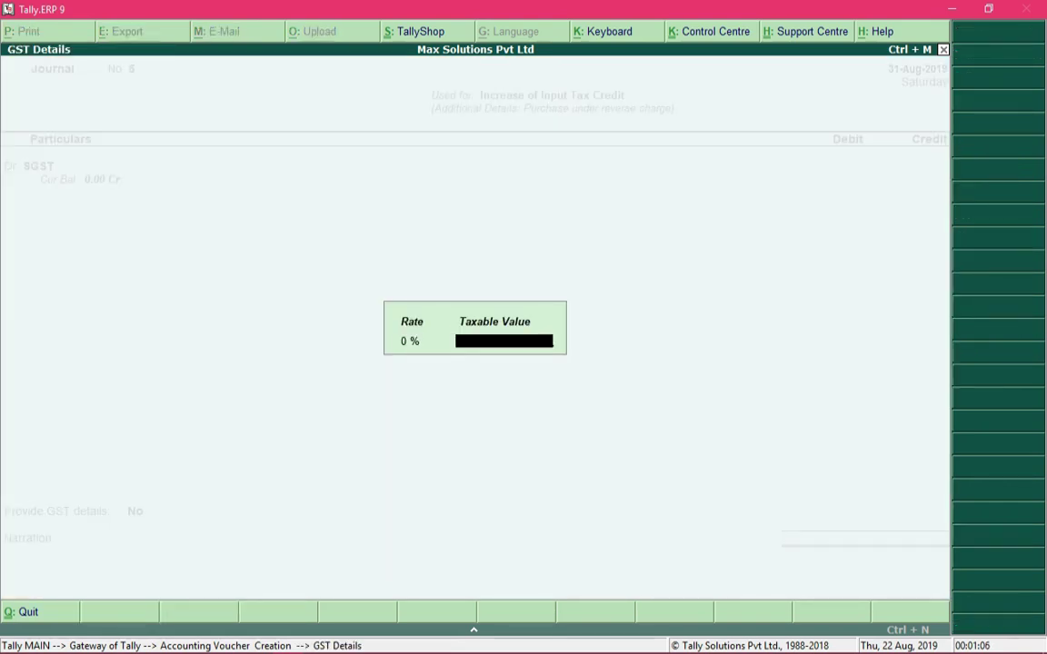
{"action": "key", "text": "Return"}
{"action": "type", "text": "75"}
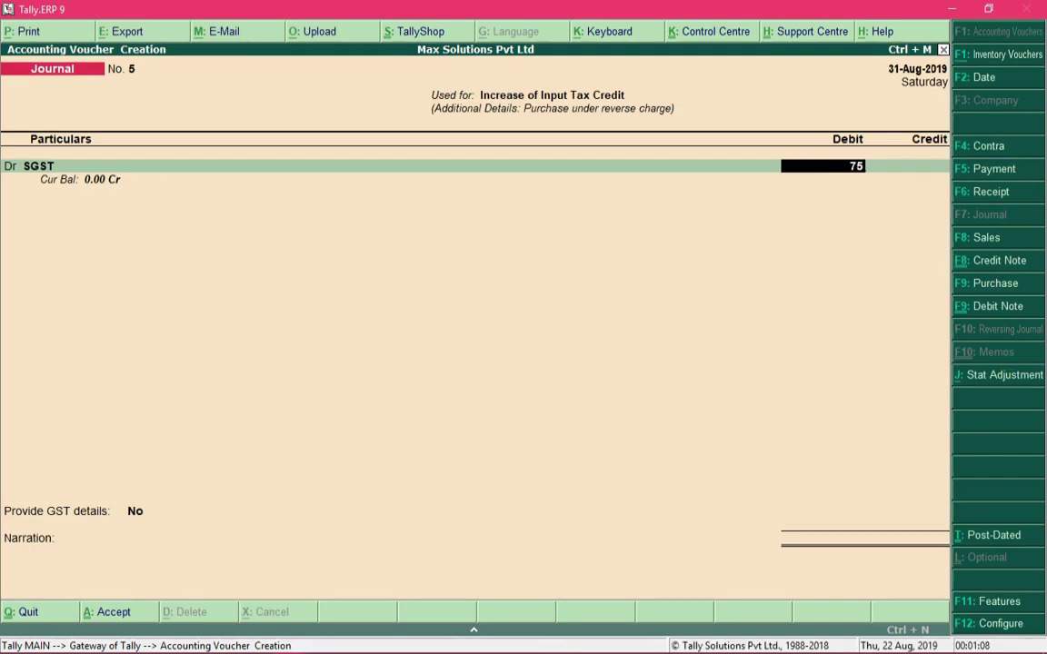
{"action": "key", "text": "Return"}
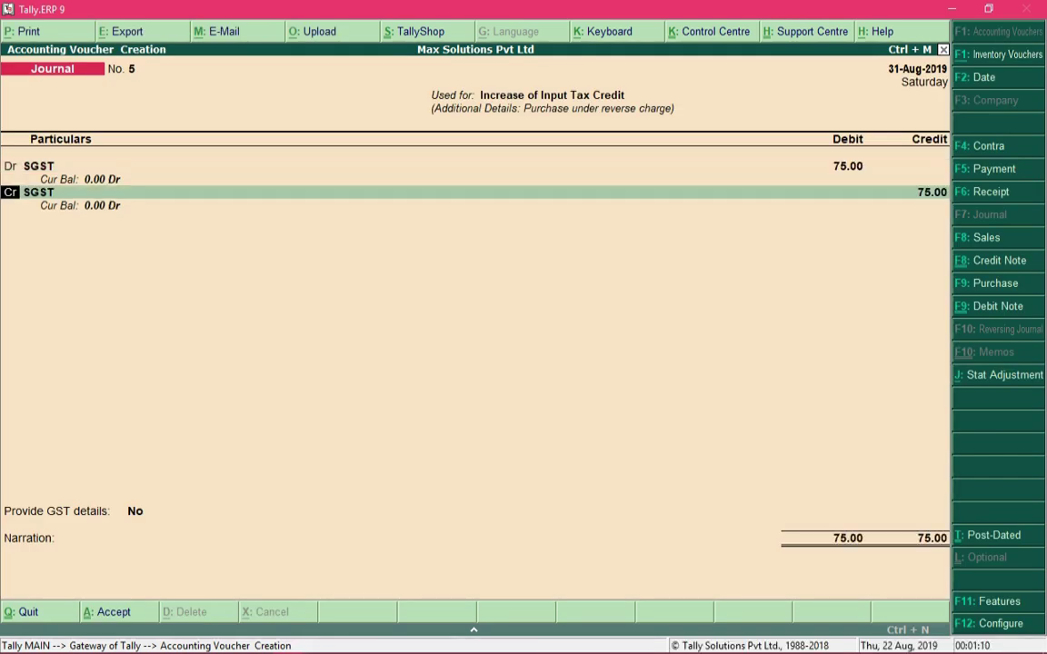
- Add a second debit line for CGST with 75 to the journal, keeping the default GST rate and taxable value
{"action": "type", "text": "d"}
{"action": "key", "text": "Return"}
{"action": "type", "text": "Cgst"}
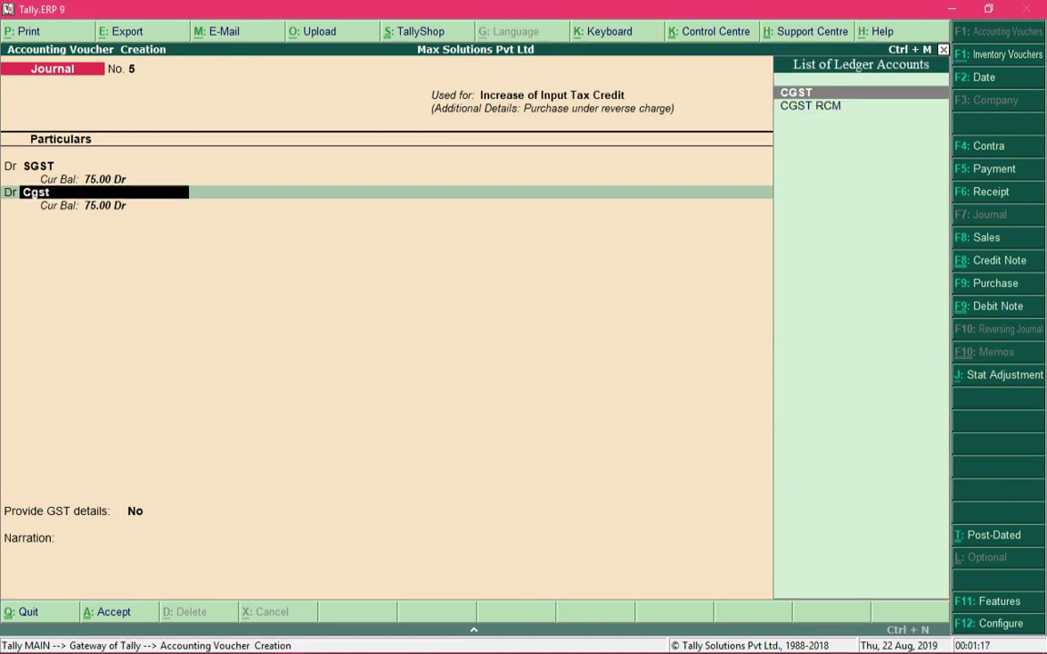
{"action": "key", "text": "Return"}
{"action": "key", "text": "Return"}
{"action": "key", "text": "Return"}
{"action": "type", "text": "75"}
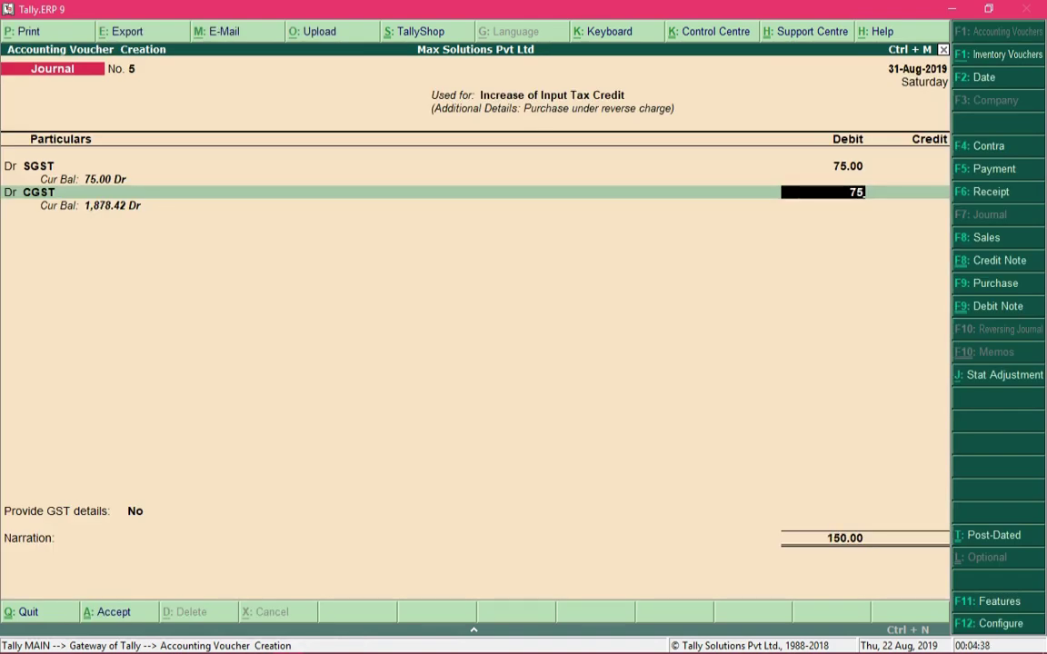
{"action": "key", "text": "Return"}
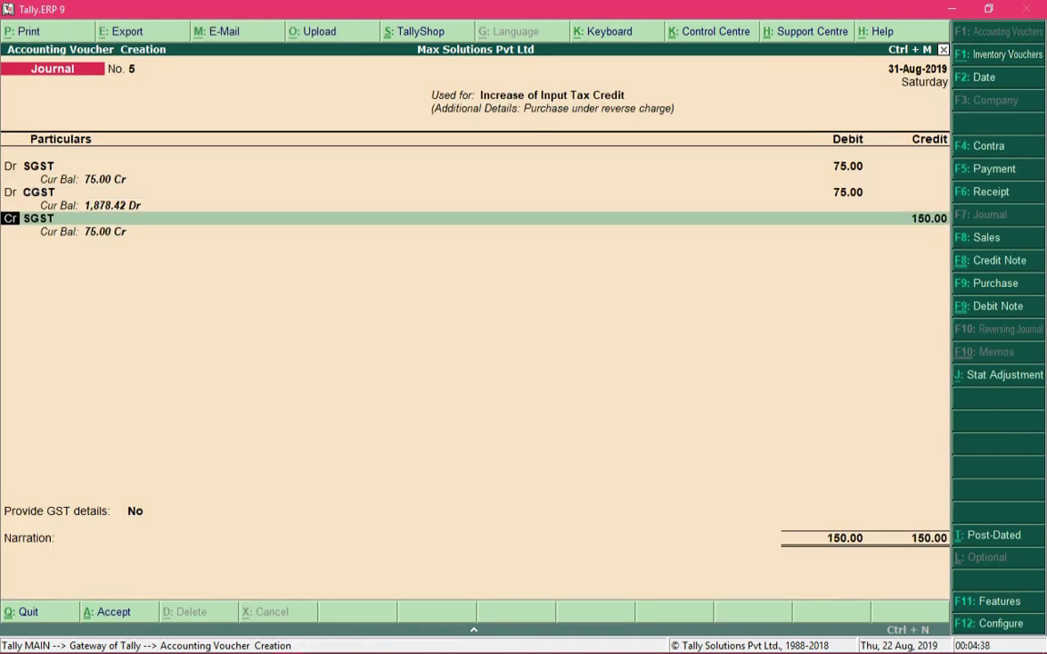
- Make Tax Paid On RCM - Transportation the credit ledger of the journal
{"action": "key", "text": "Return"}
{"action": "type", "text": "Tax"}
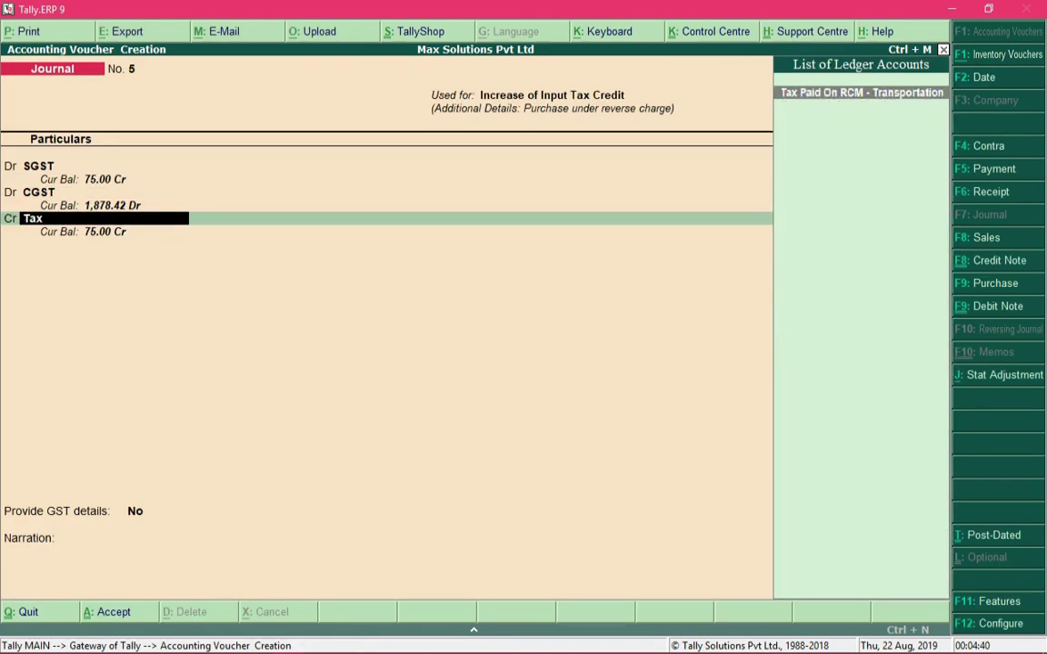